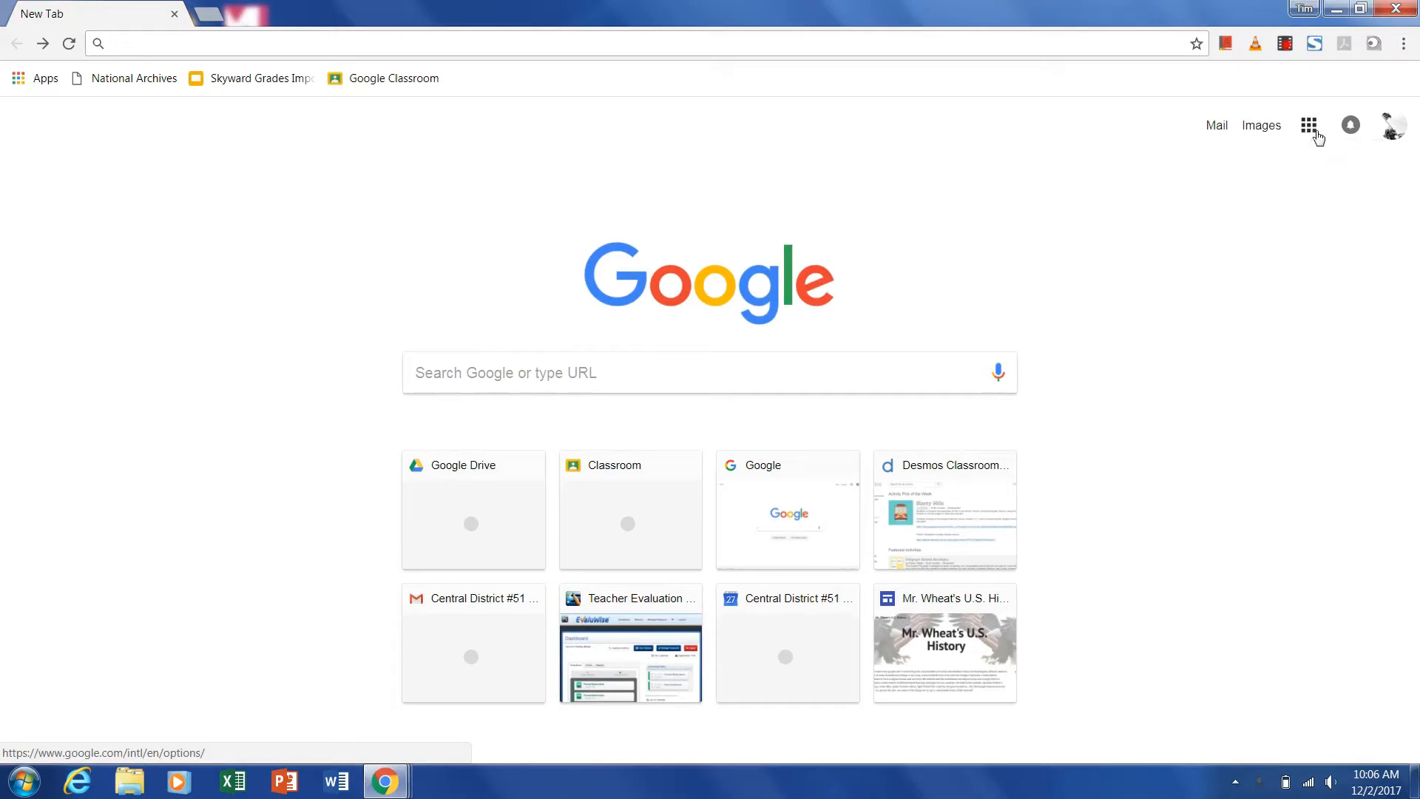
Step: Open Google Classroom from the Google apps
{"action": "left_click", "coordinate": [1310, 127]}
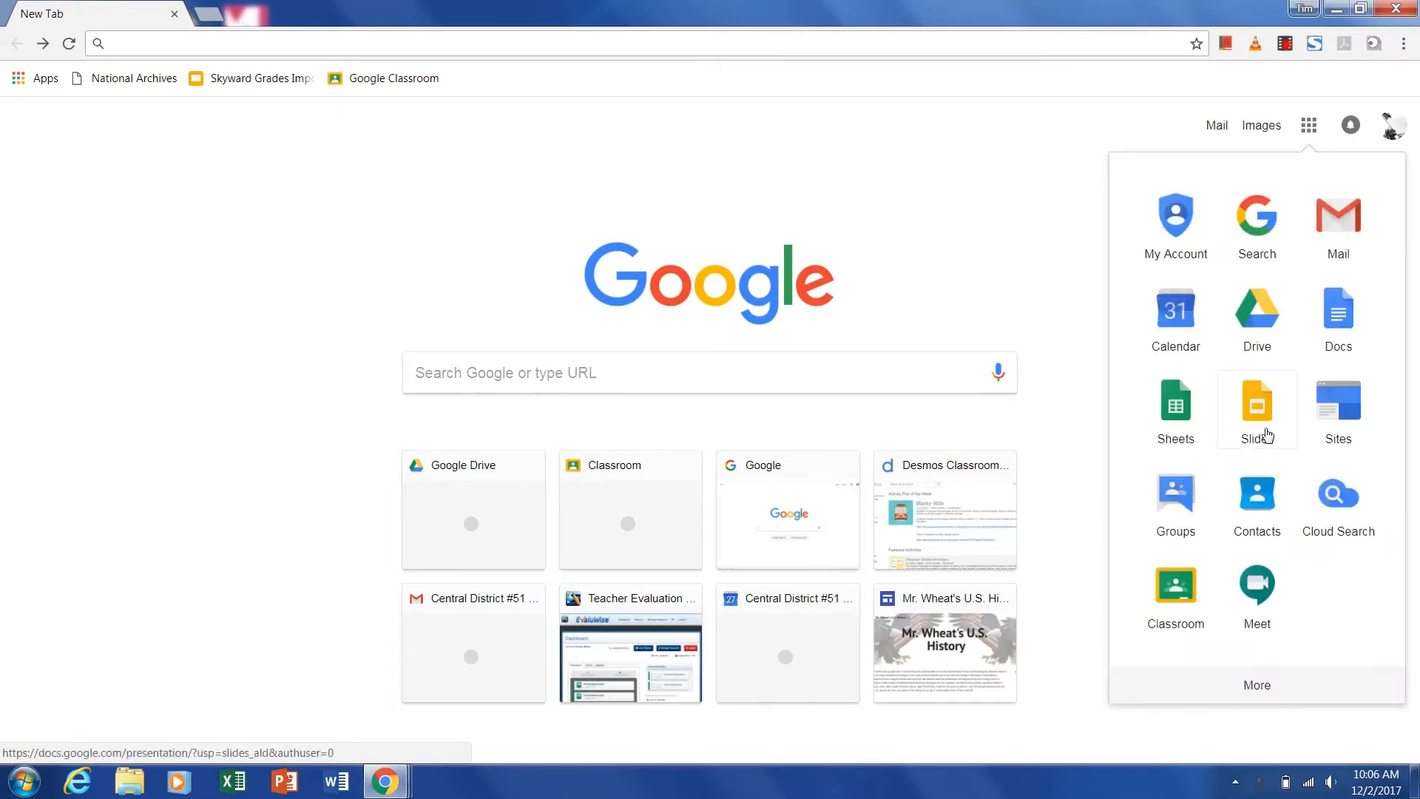
{"action": "left_click", "coordinate": [1180, 591]}
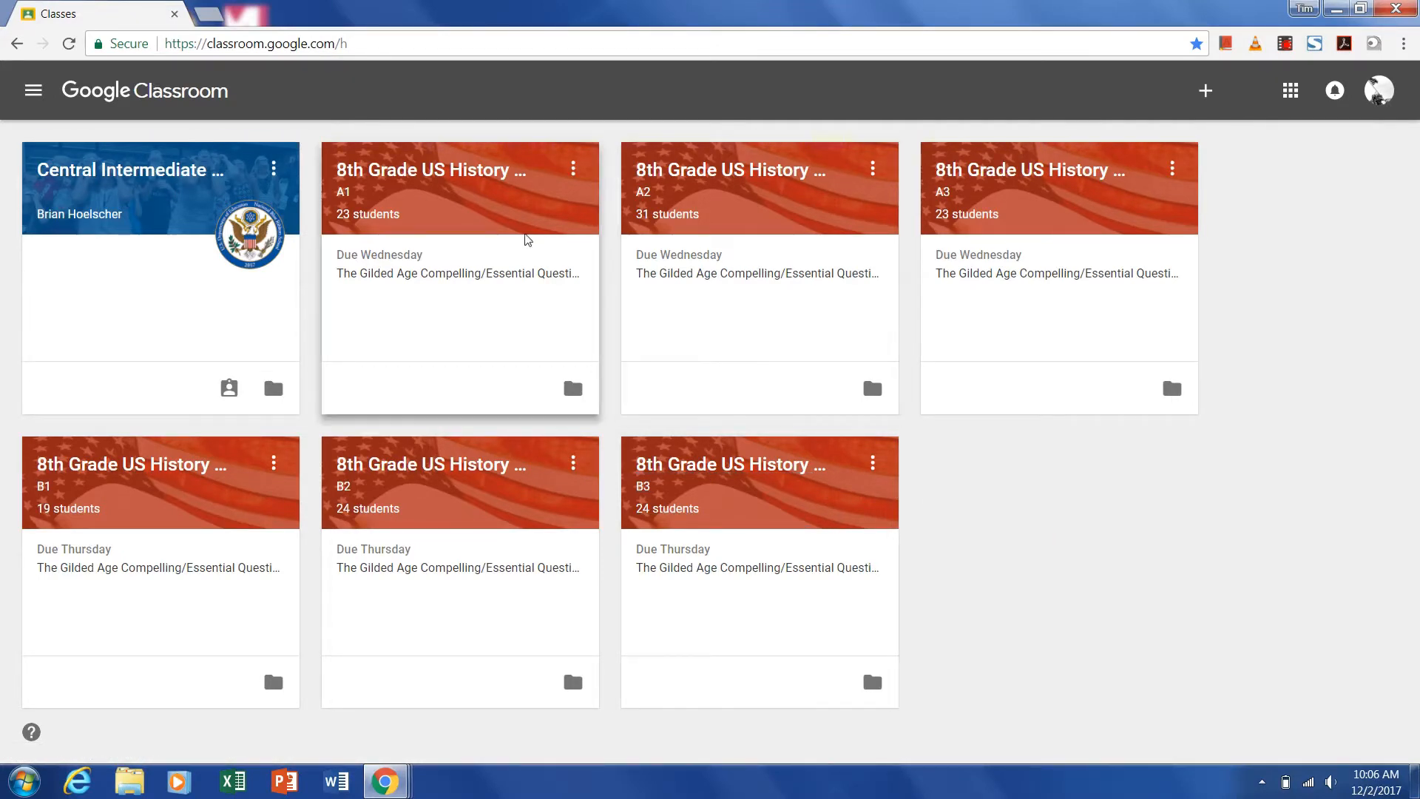
Step: Examine the positions offered for moving the Central Intermediate class, and close them without moving it
{"action": "left_click", "coordinate": [273, 170]}
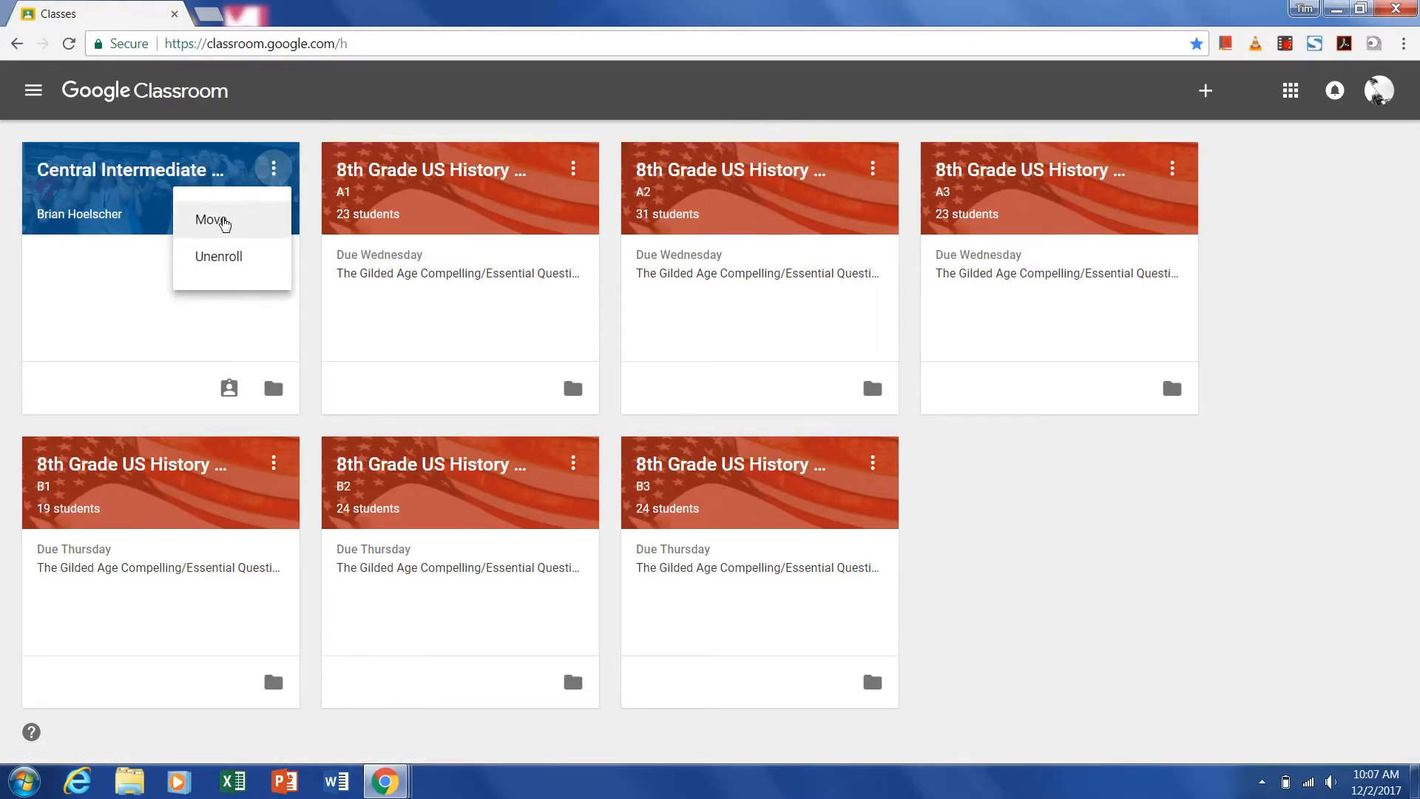
{"action": "left_click", "coordinate": [224, 222]}
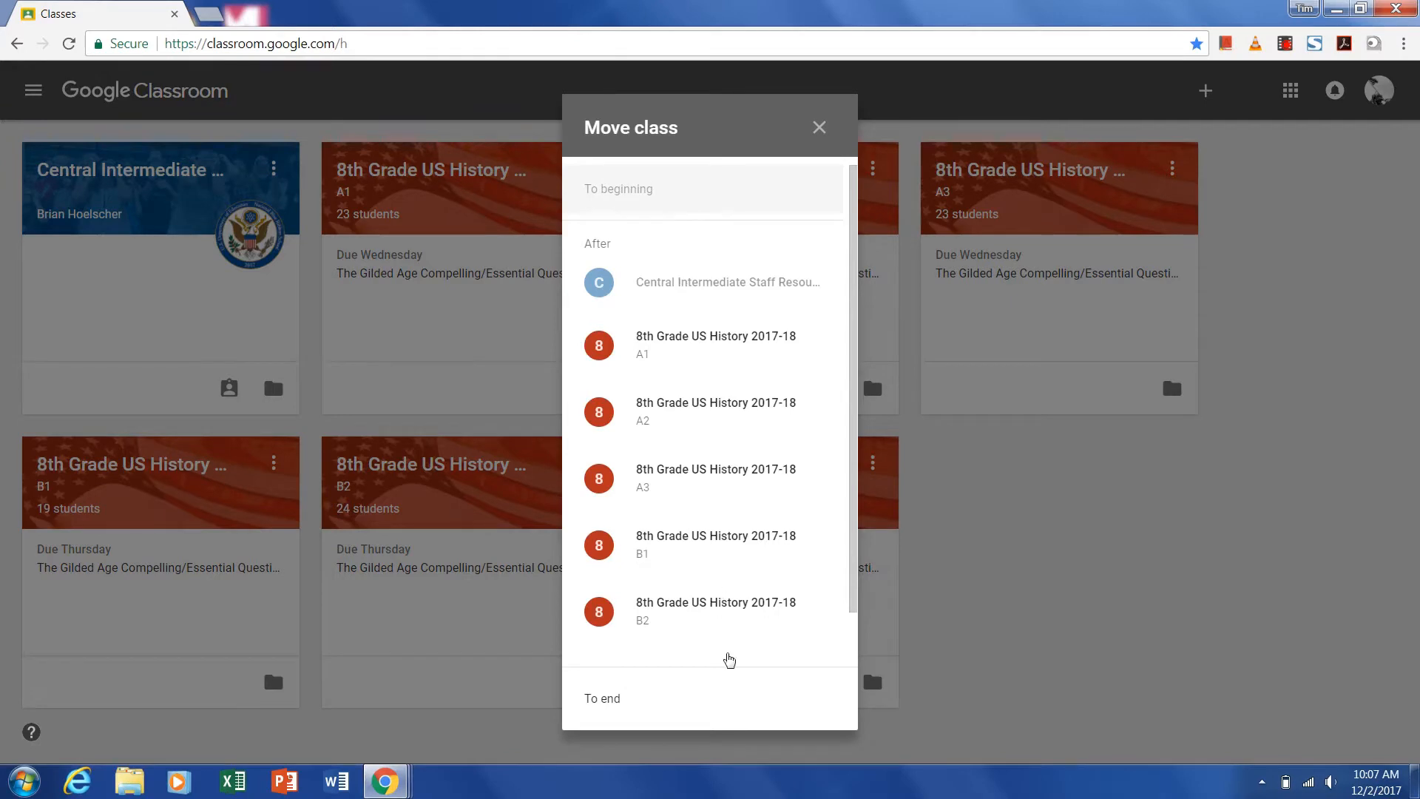
{"action": "scroll", "coordinate": [726, 656], "scroll_direction": "down", "scroll_amount": 1}
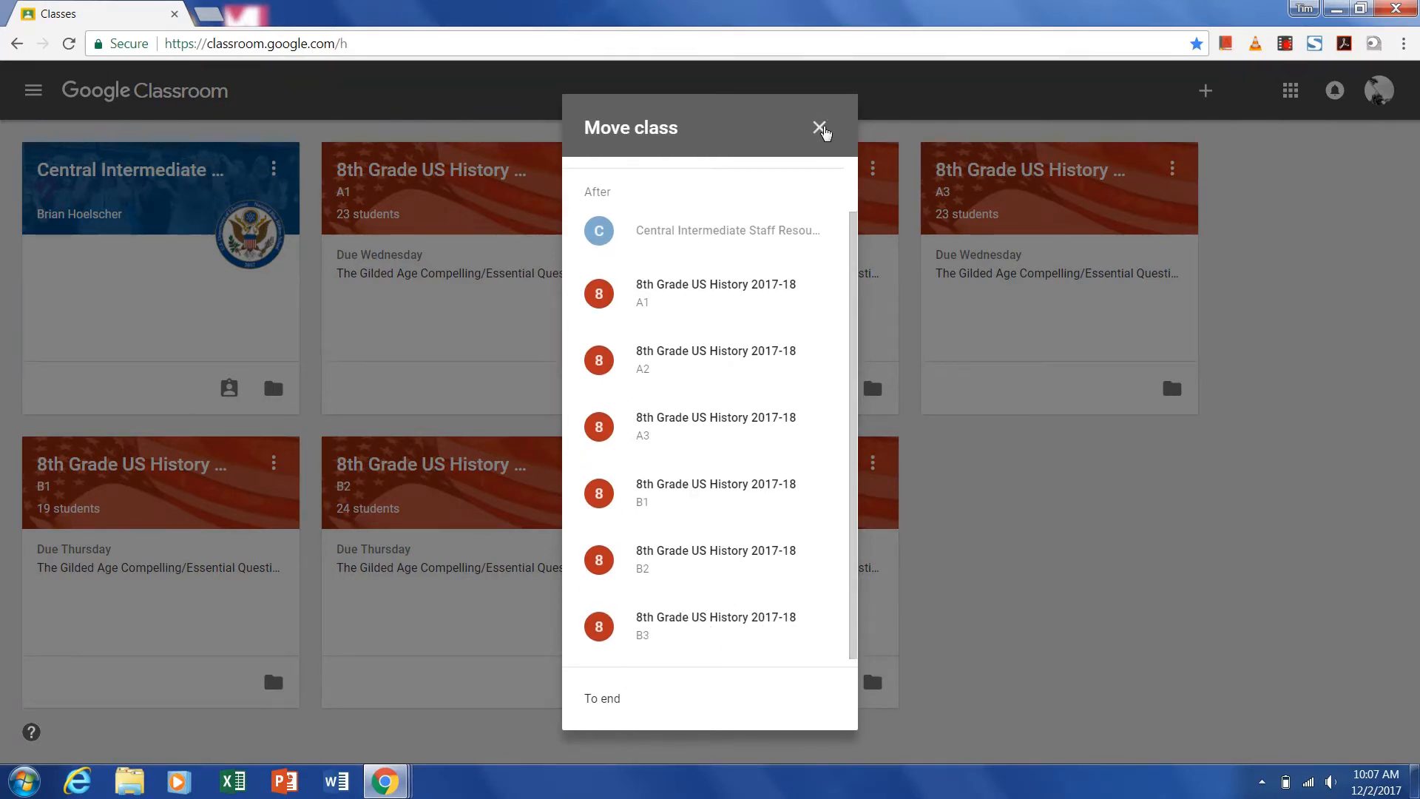
{"action": "left_click", "coordinate": [819, 129]}
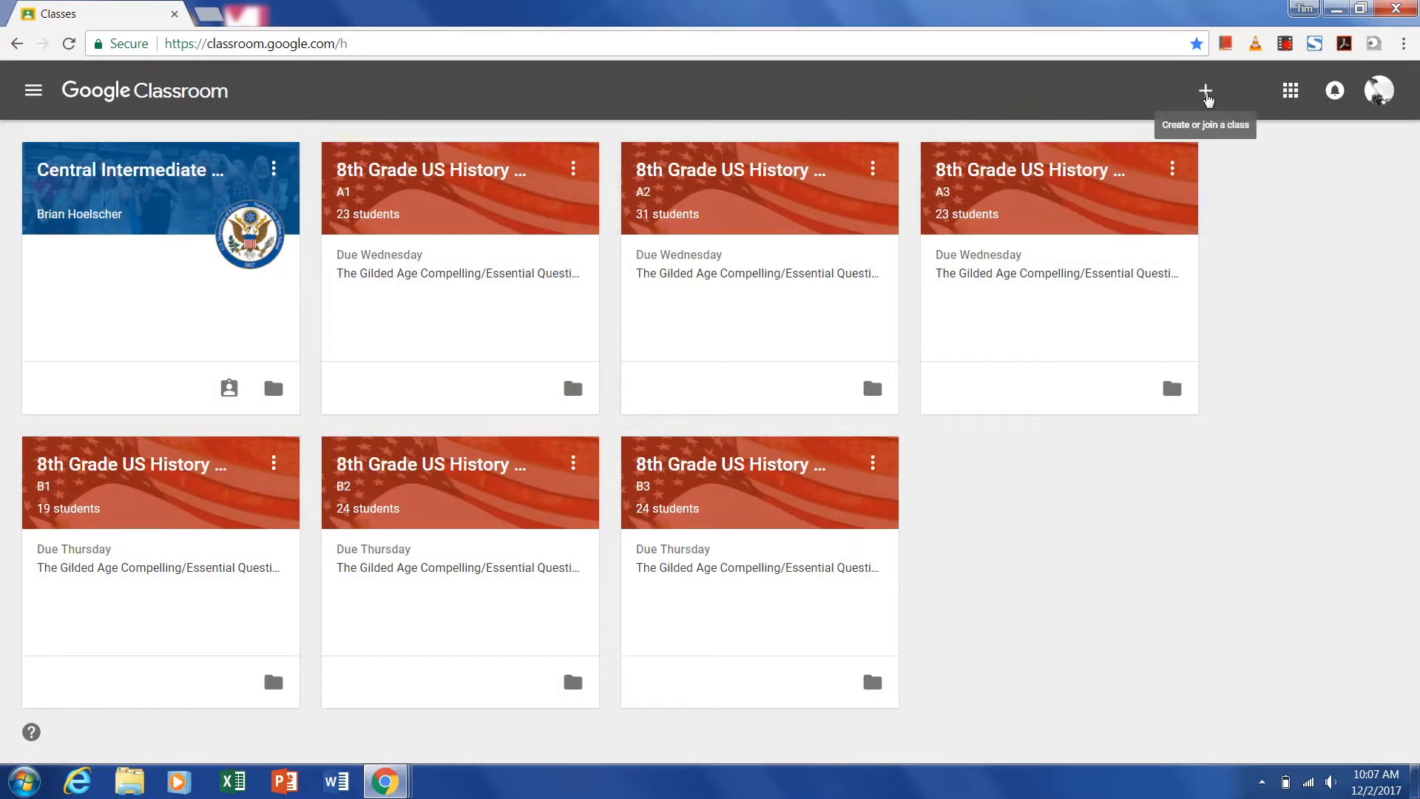
Step: Create a class named "Tech Trainings" with section "2017" and subject "Technology Department (Professional Development)"
{"action": "left_click", "coordinate": [1205, 95]}
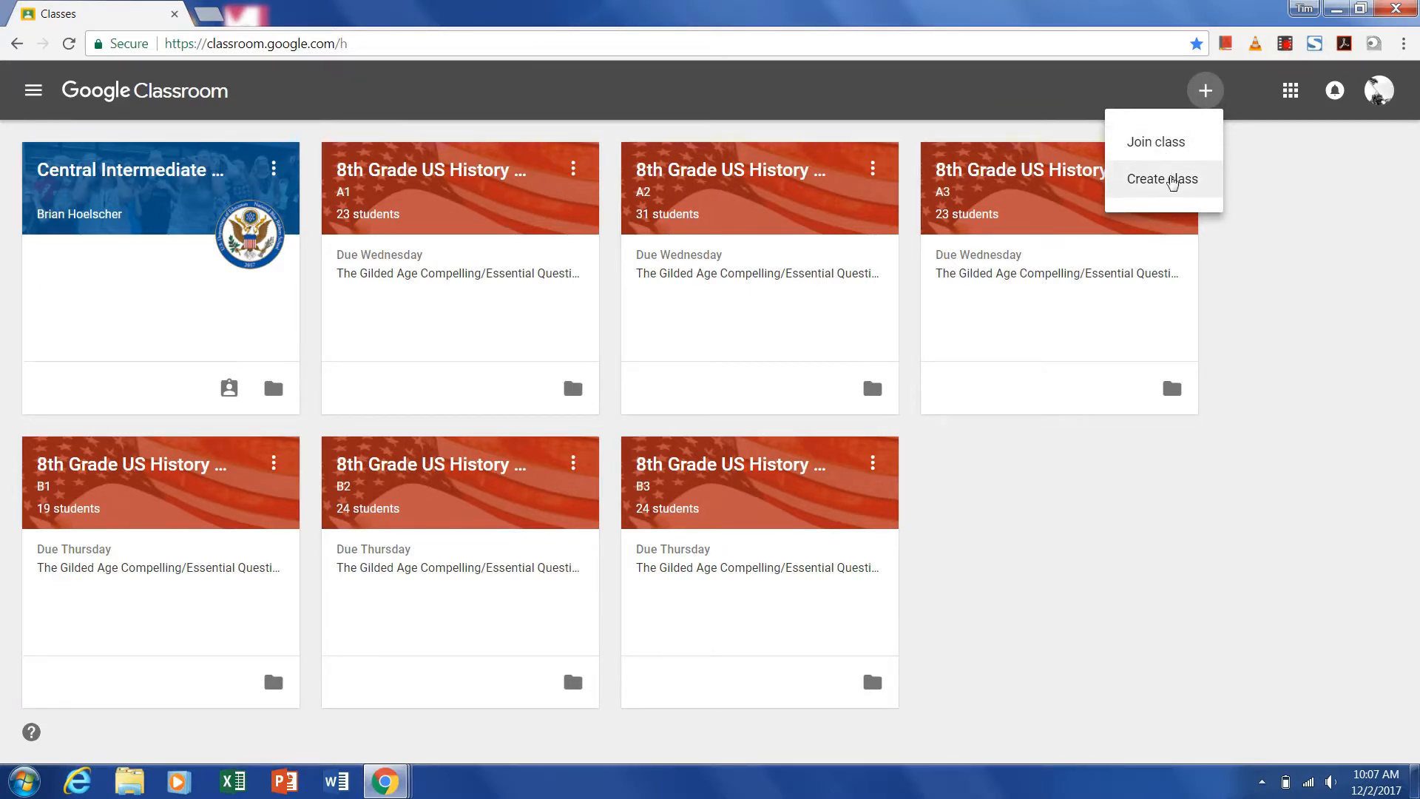
{"action": "left_click", "coordinate": [1173, 183]}
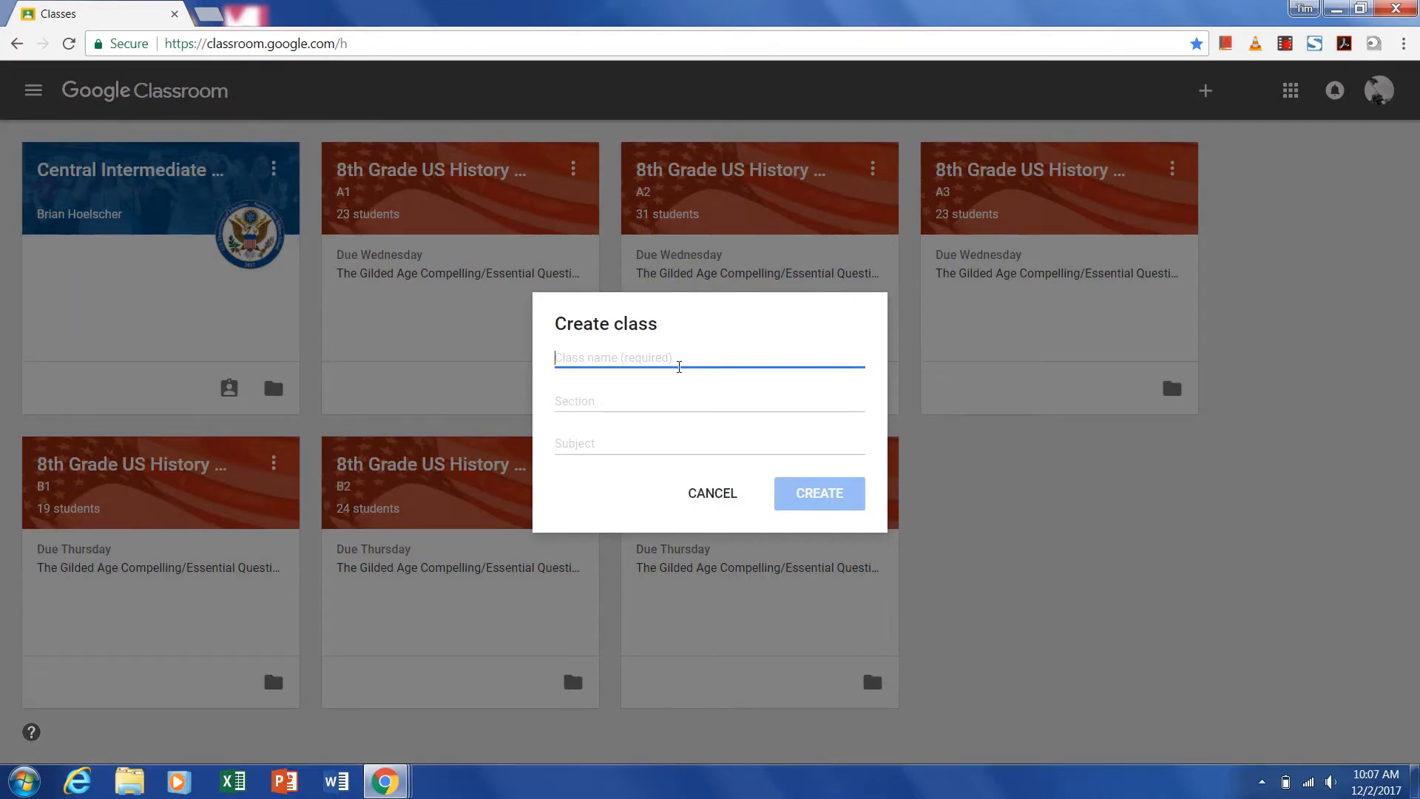
{"action": "type", "text": "Tech Trainings"}
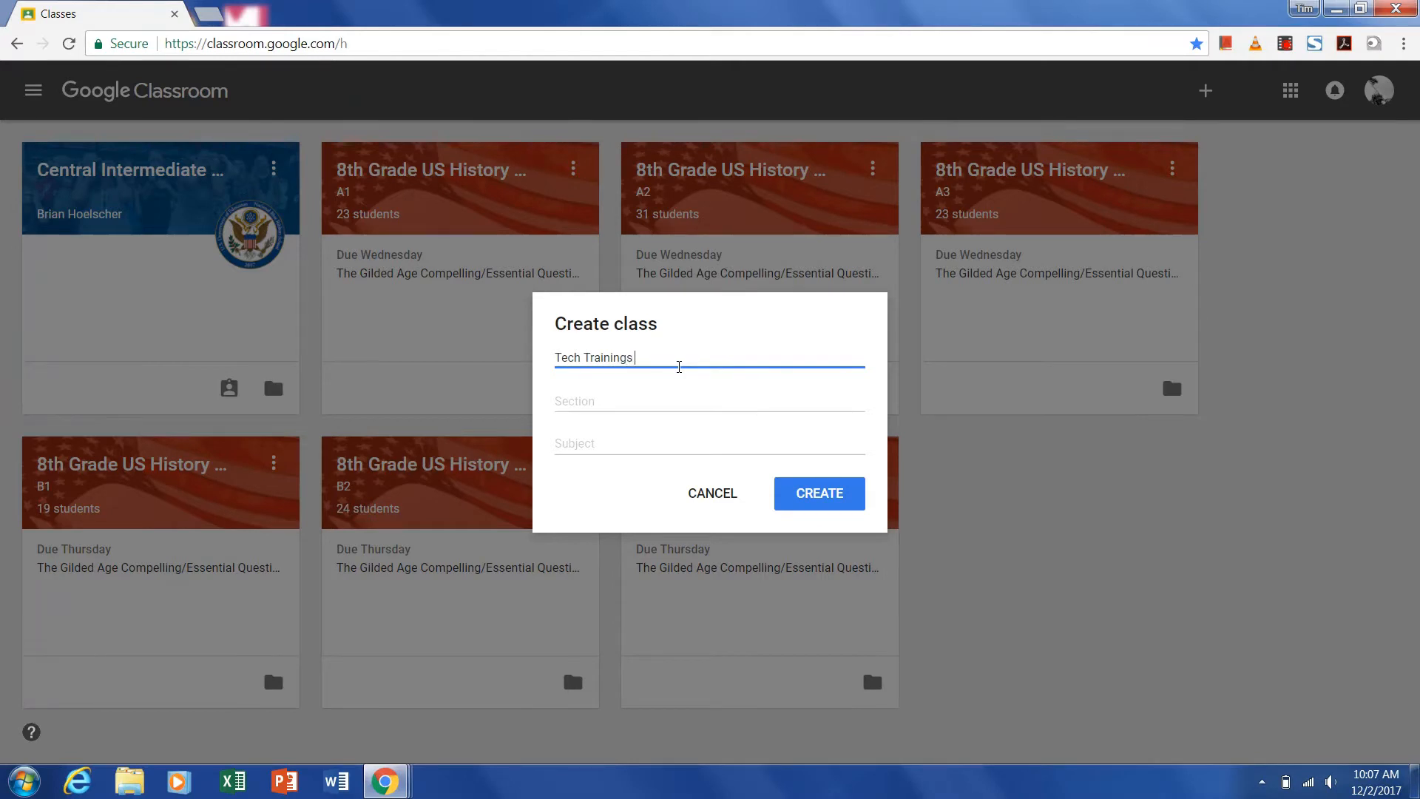
{"action": "left_click", "coordinate": [656, 400]}
{"action": "type", "text": "2017"}
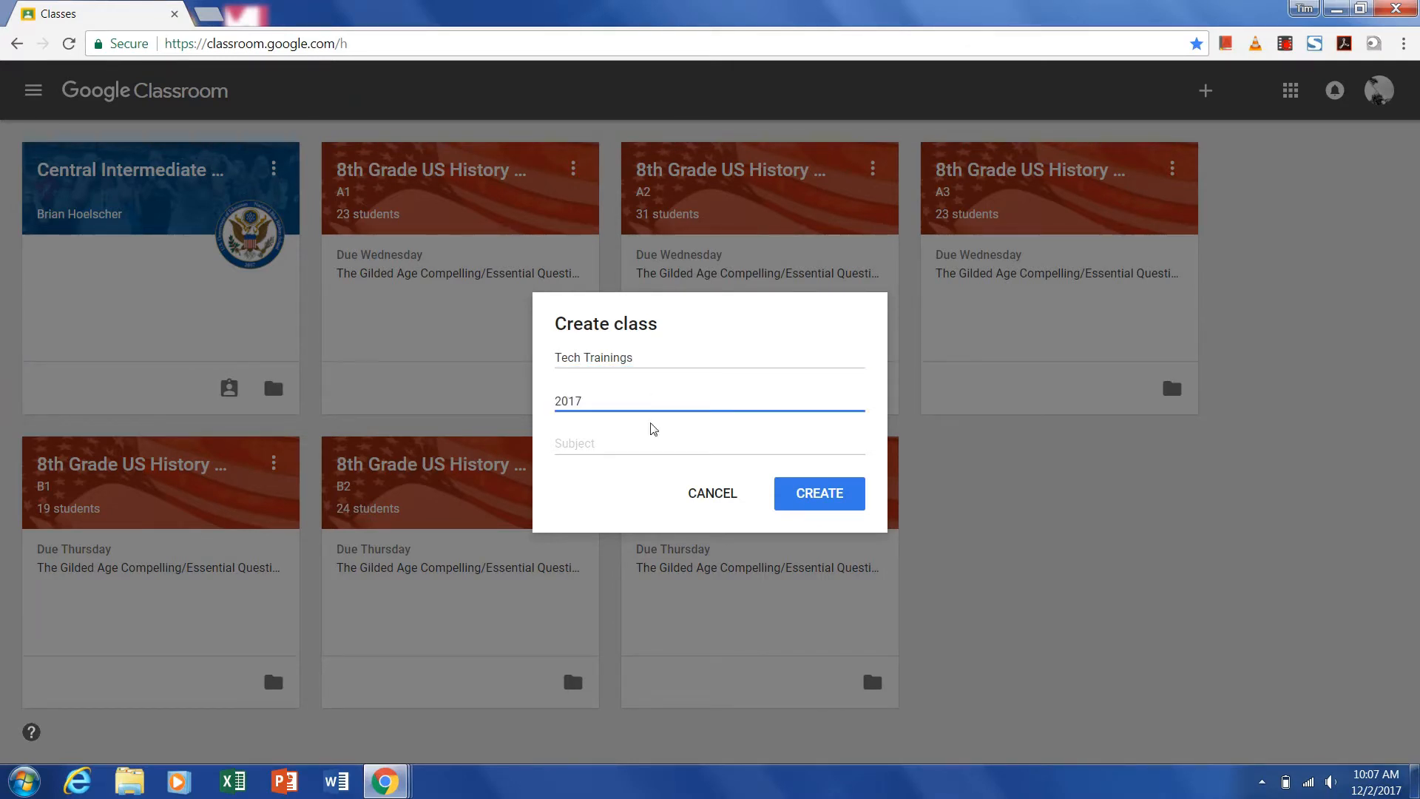
{"action": "left_click", "coordinate": [646, 448]}
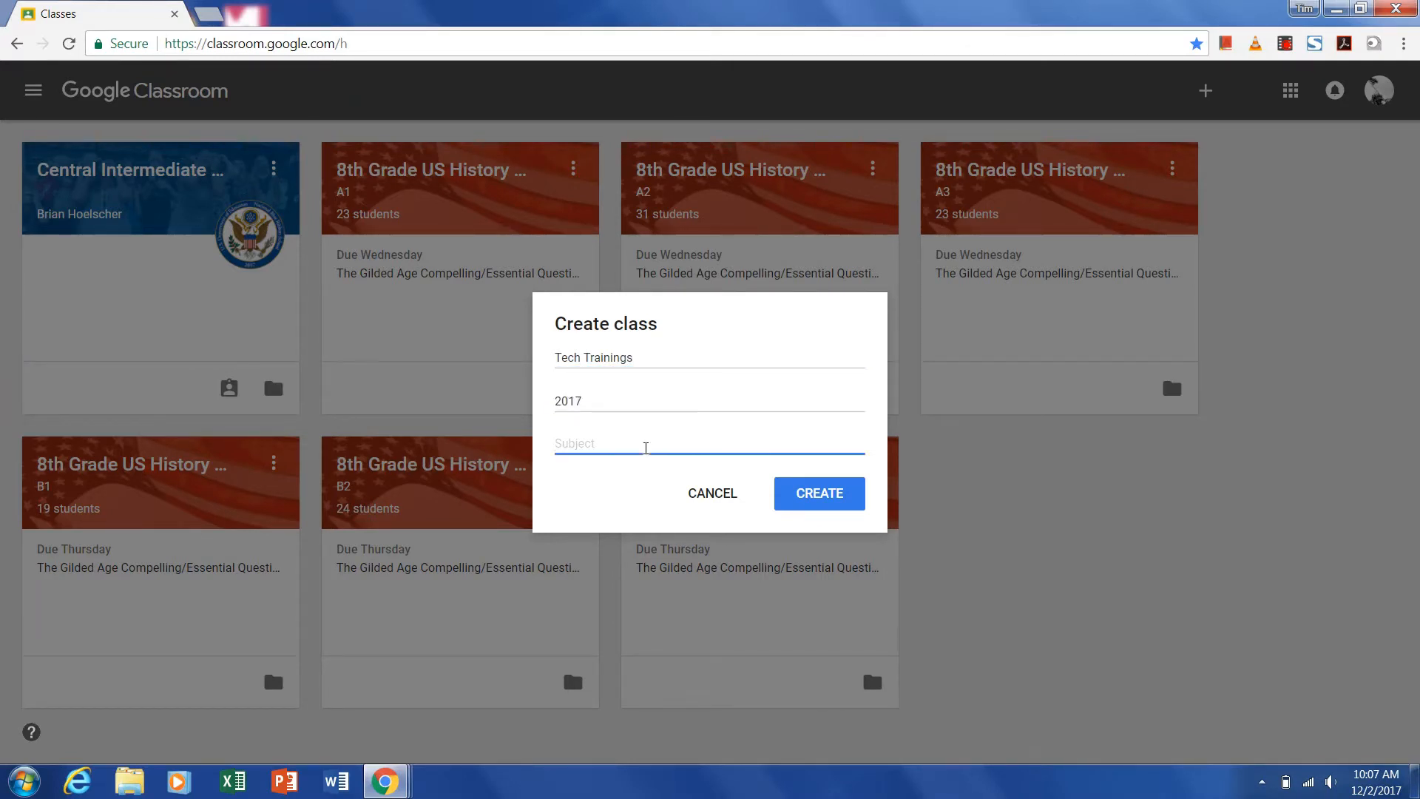
{"action": "type", "text": "Tec"}
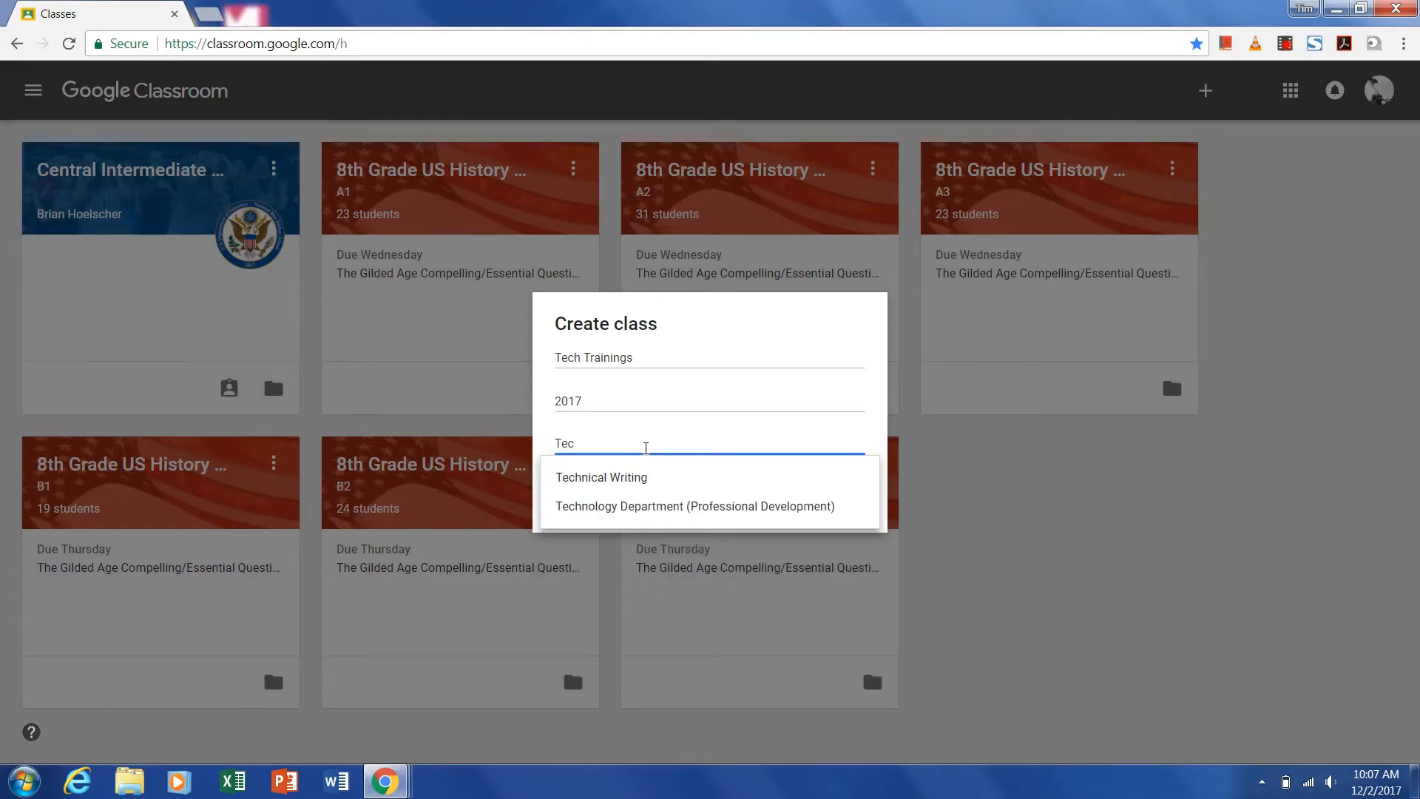
{"action": "left_click", "coordinate": [657, 515]}
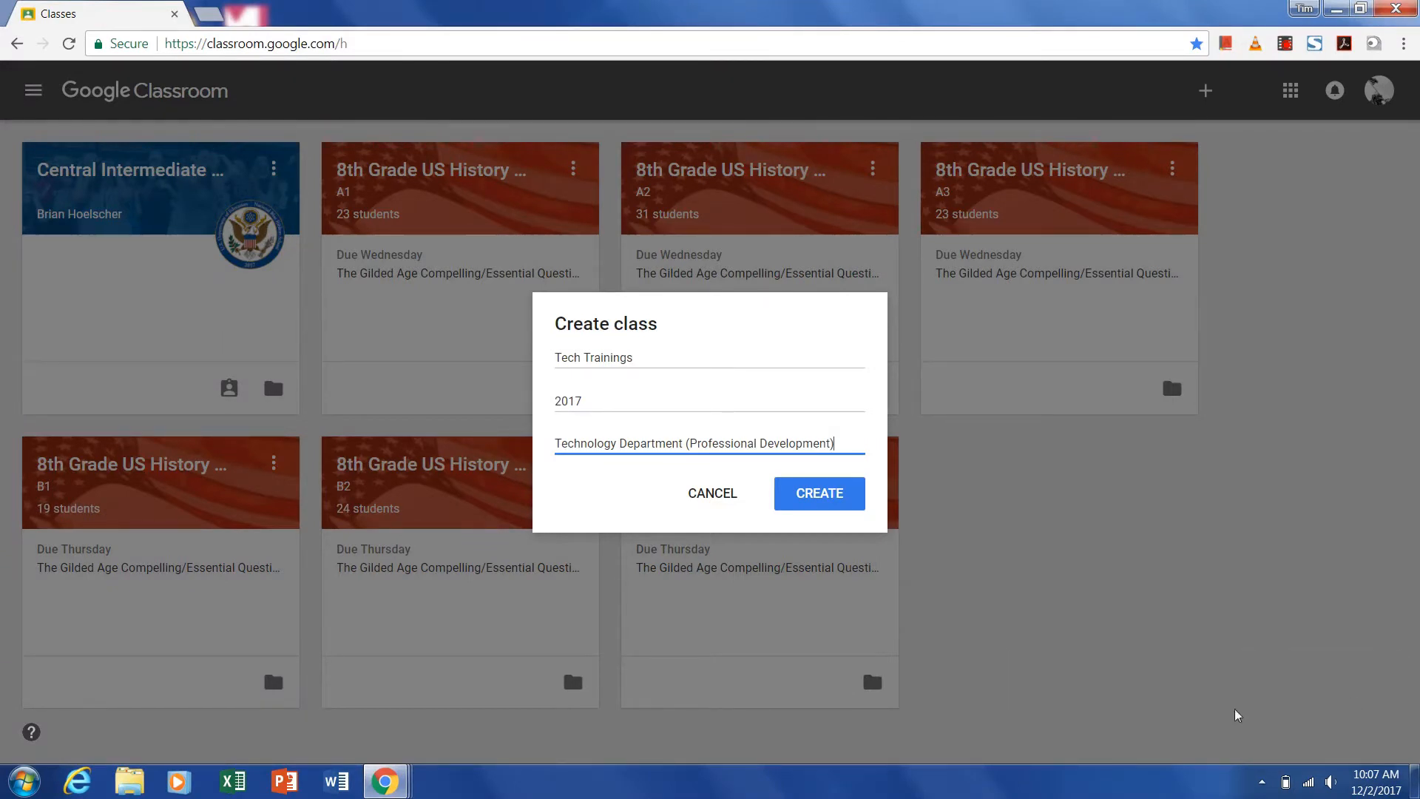
{"action": "left_click", "coordinate": [1395, 674]}
{"action": "left_click", "coordinate": [821, 496]}
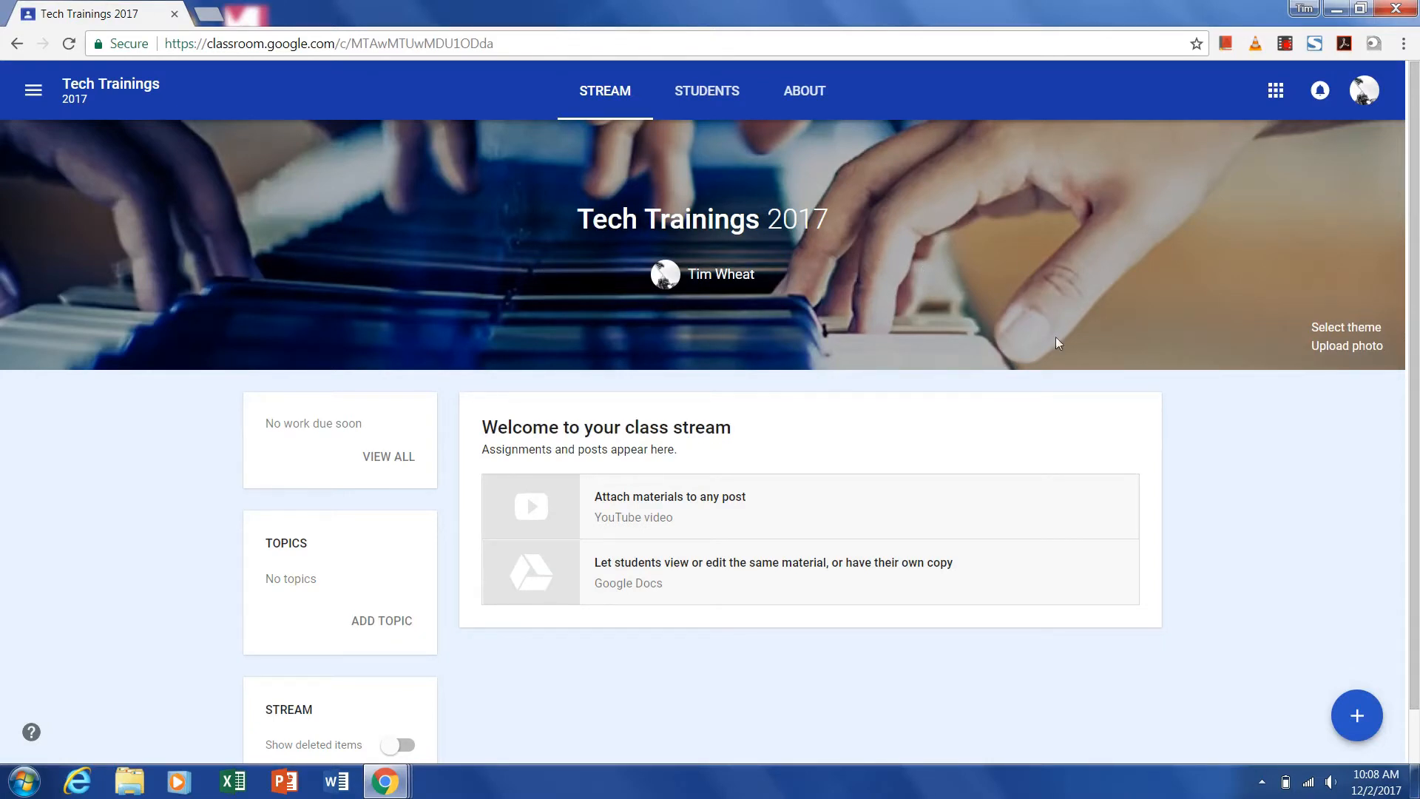
Step: Set the class theme to the gallery image of the blue-lit Earth horizon from space
{"action": "left_click", "coordinate": [1340, 331]}
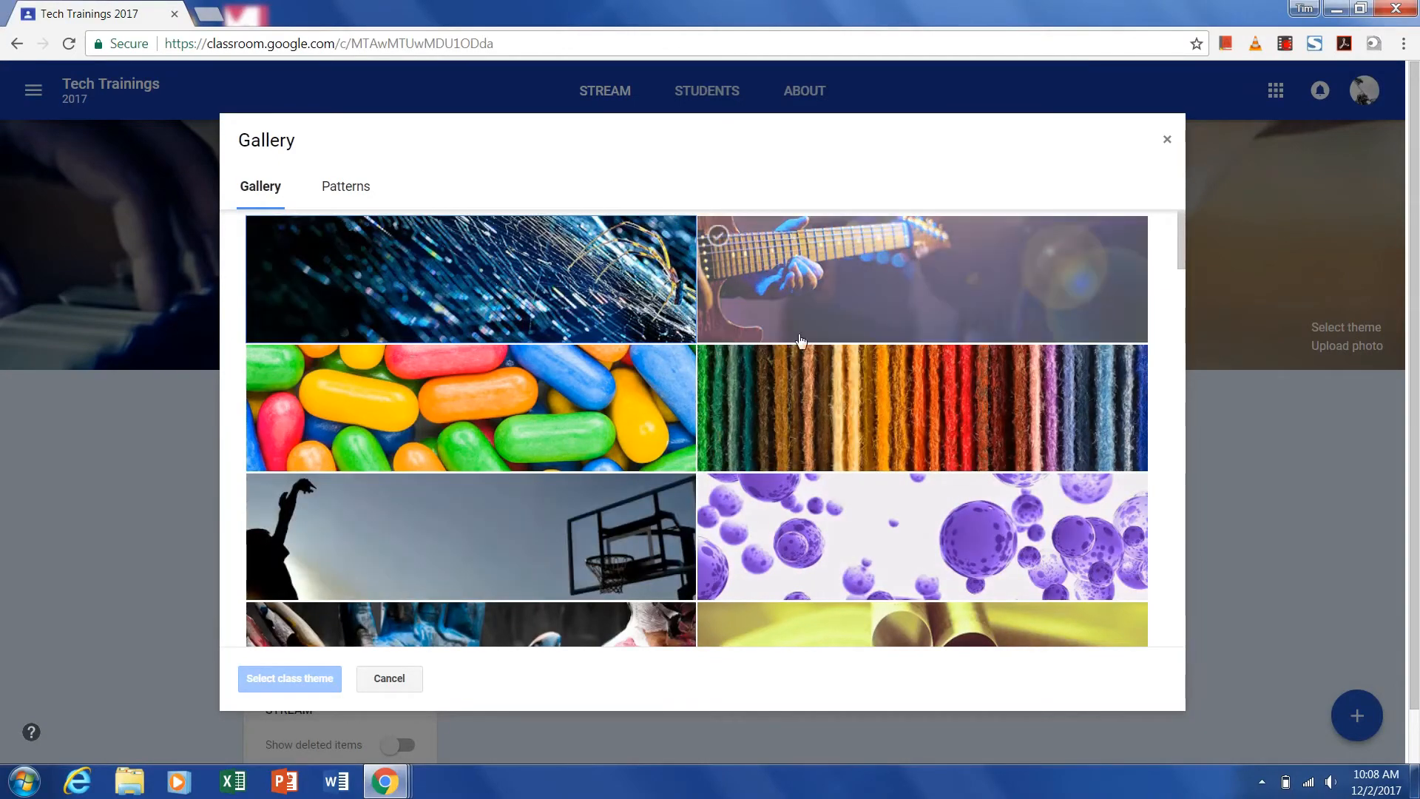
{"action": "scroll", "coordinate": [799, 340], "scroll_direction": "down", "scroll_amount": 7}
{"action": "scroll", "coordinate": [860, 360], "scroll_direction": "down", "scroll_amount": 8}
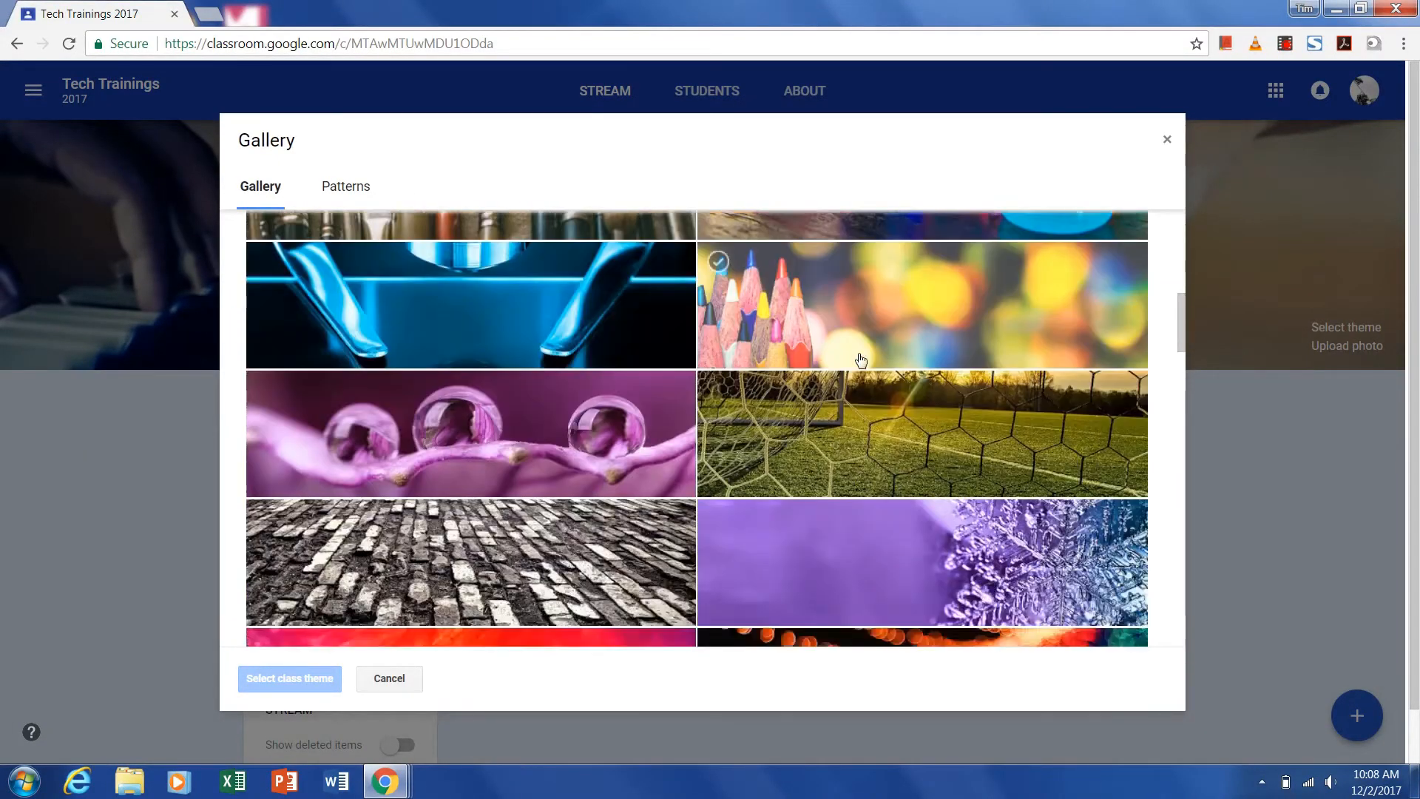
{"action": "scroll", "coordinate": [860, 359], "scroll_direction": "down", "scroll_amount": 6}
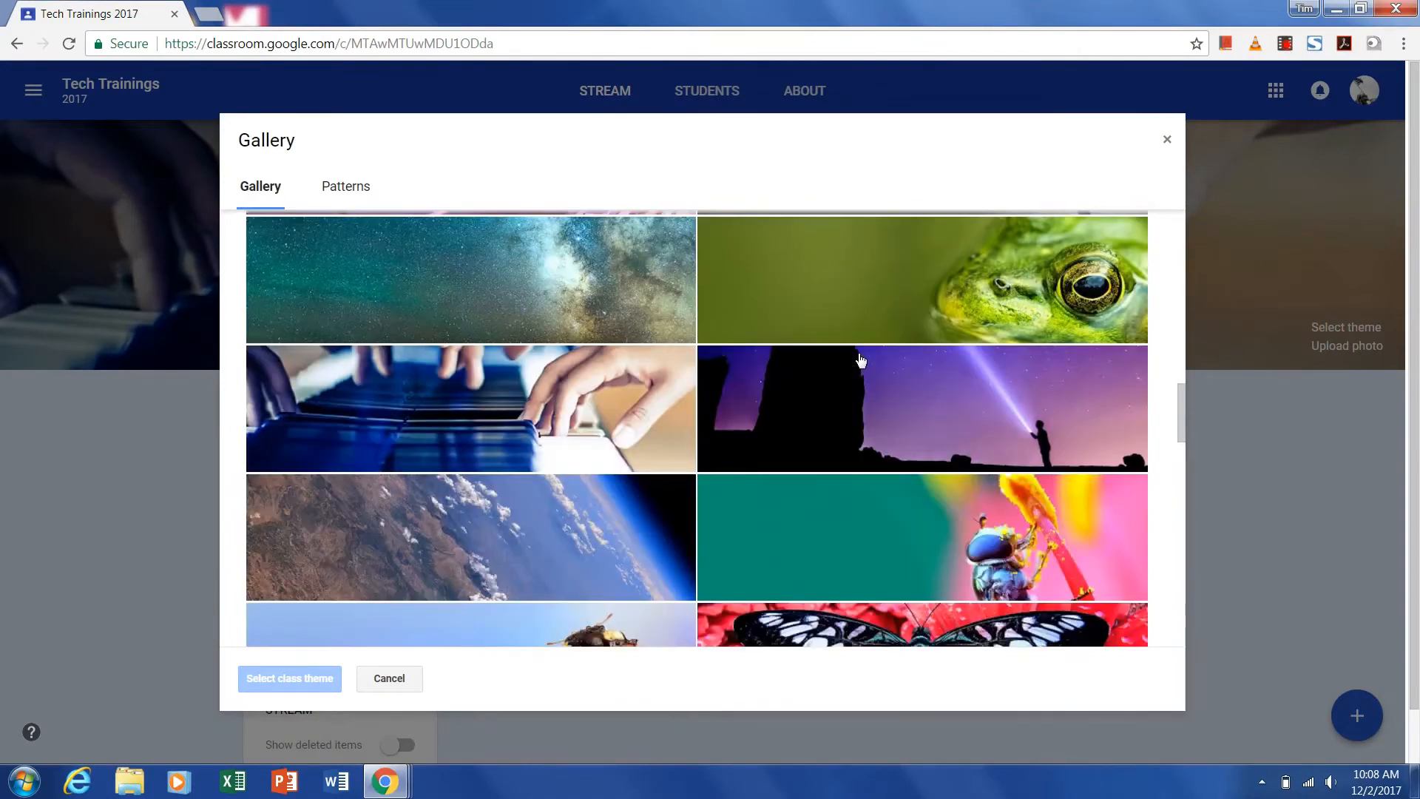
{"action": "scroll", "coordinate": [861, 359], "scroll_direction": "down", "scroll_amount": 9}
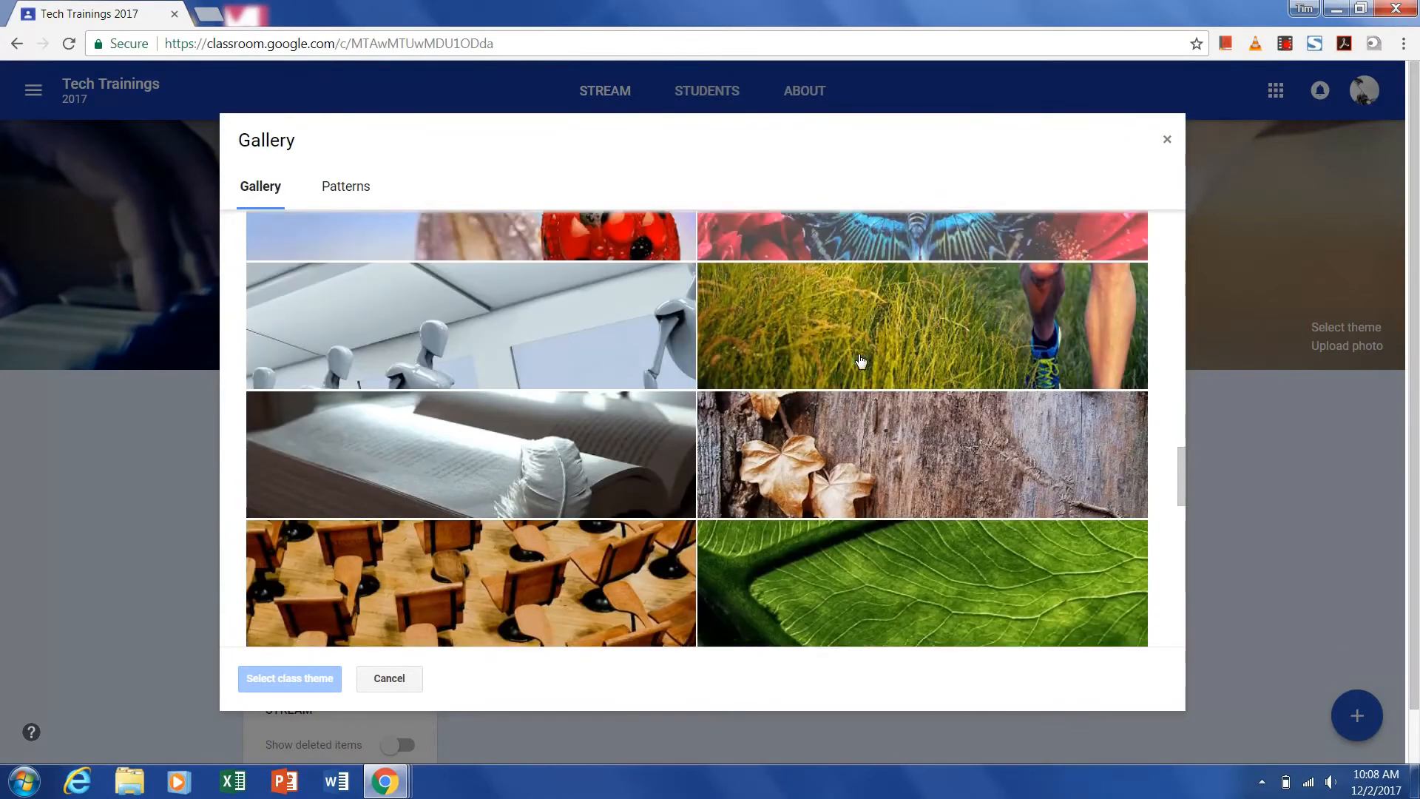
{"action": "scroll", "coordinate": [860, 359], "scroll_direction": "up", "scroll_amount": 3}
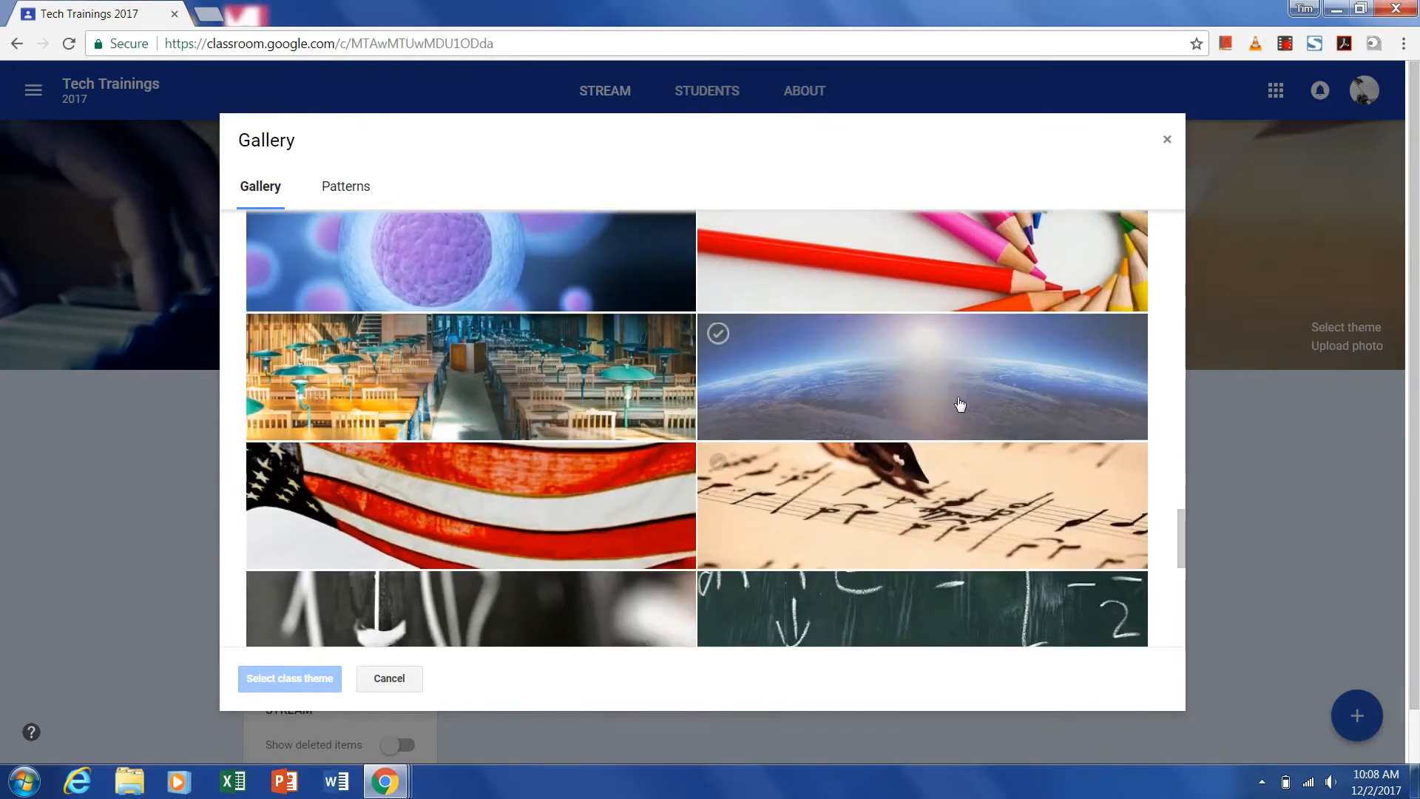
{"action": "left_click", "coordinate": [961, 404]}
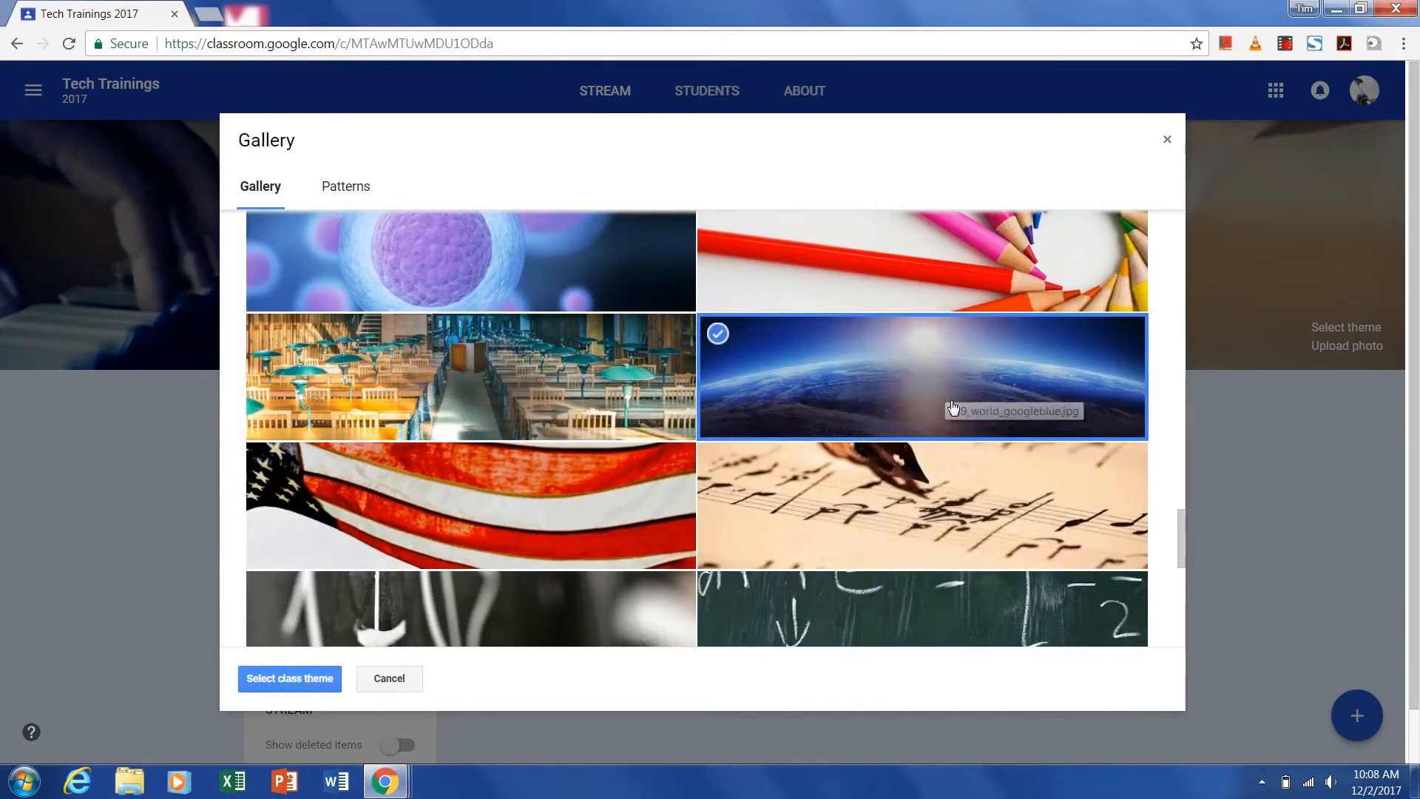
{"action": "left_click", "coordinate": [315, 676]}
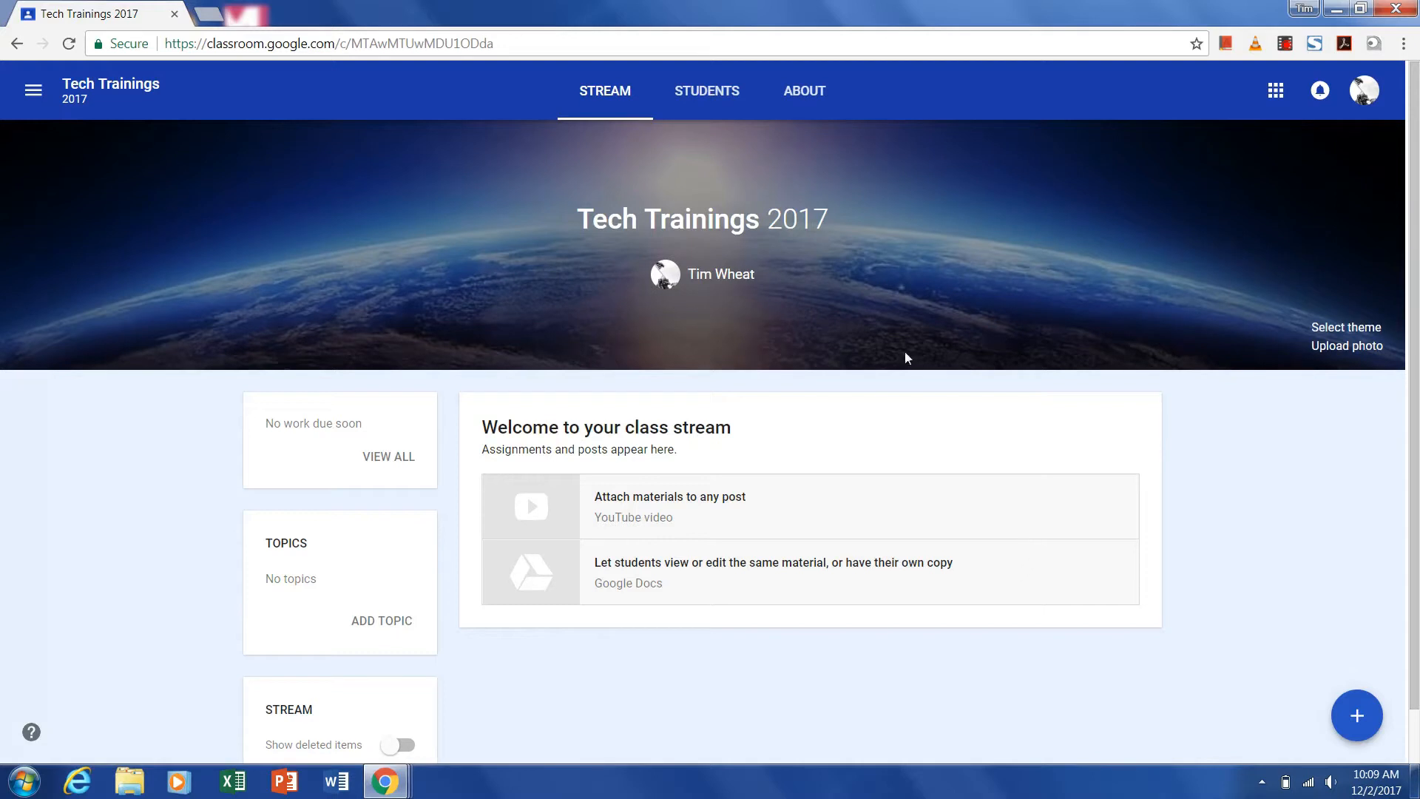
Step: Search for students to invite to the class with "g", and leave without inviting anyone
{"action": "scroll", "coordinate": [1087, 628], "scroll_direction": "down", "scroll_amount": 1}
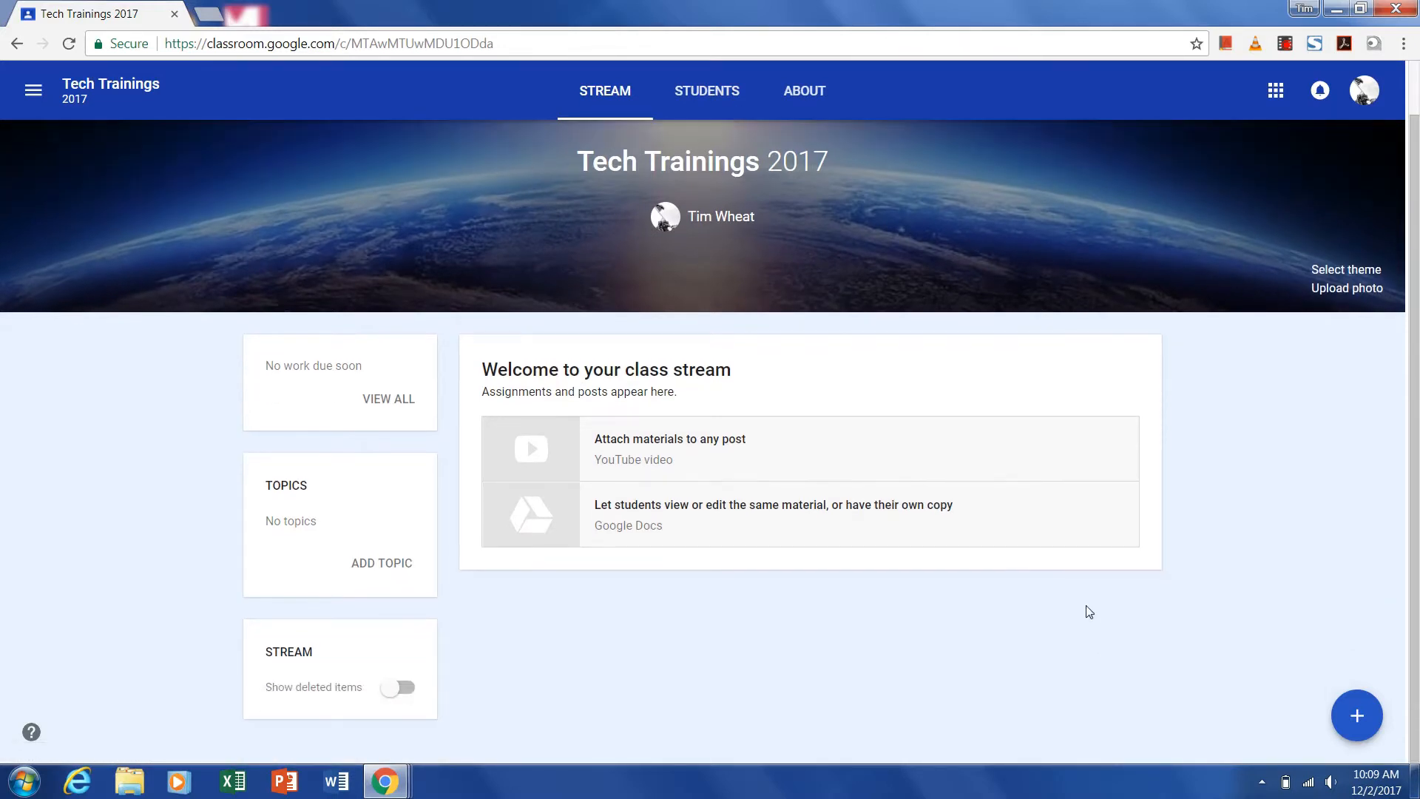
{"action": "scroll", "coordinate": [1089, 607], "scroll_direction": "up", "scroll_amount": 1}
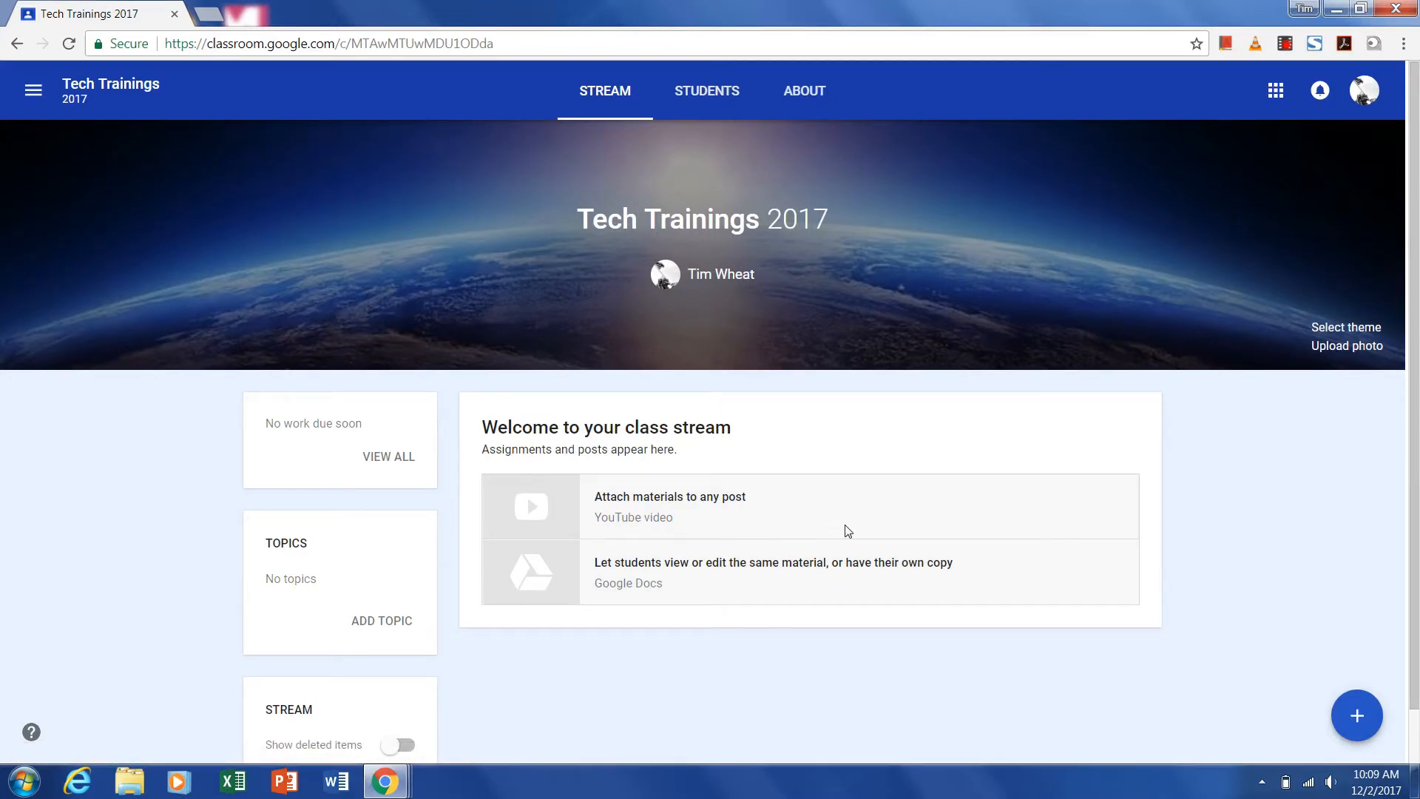
{"action": "left_click", "coordinate": [714, 87]}
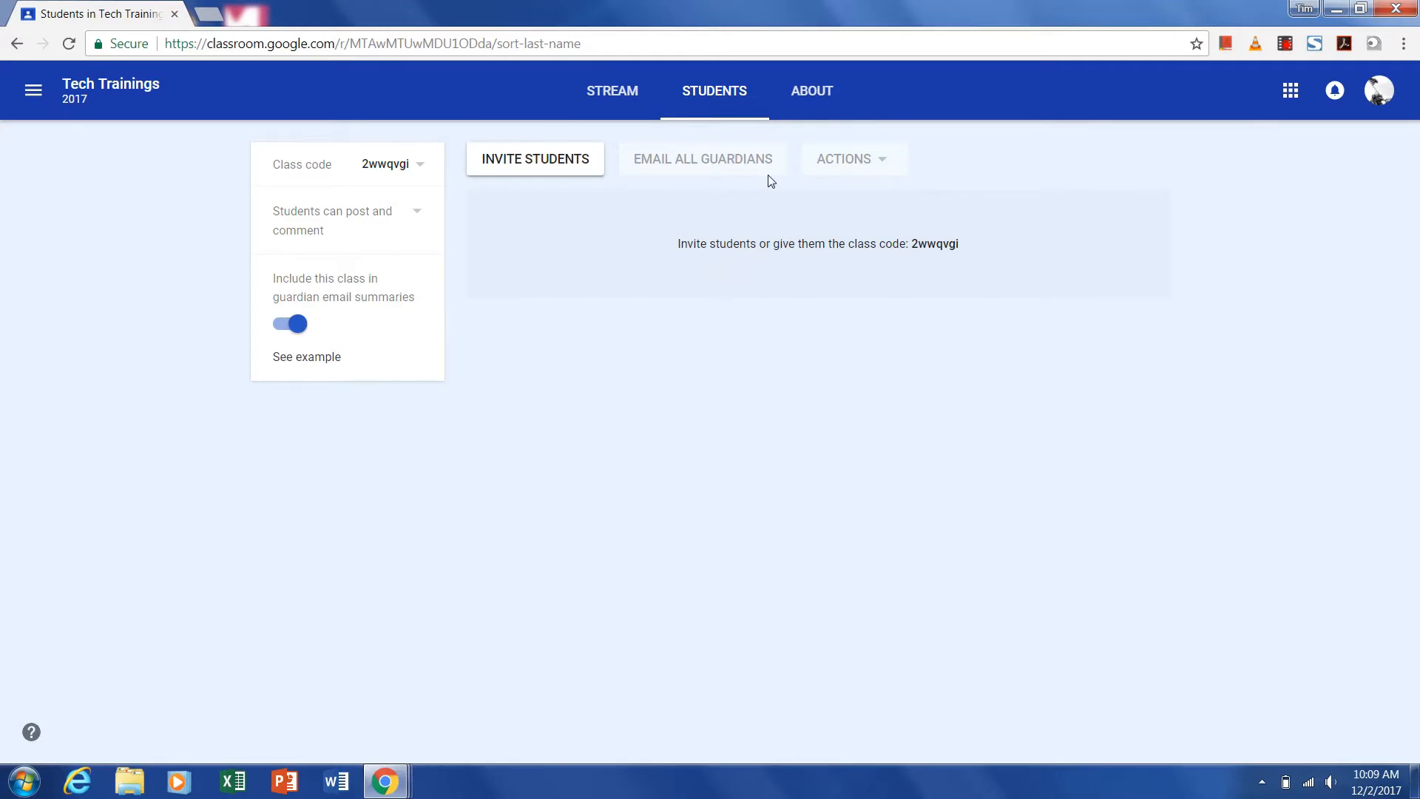
{"action": "left_click", "coordinate": [547, 164]}
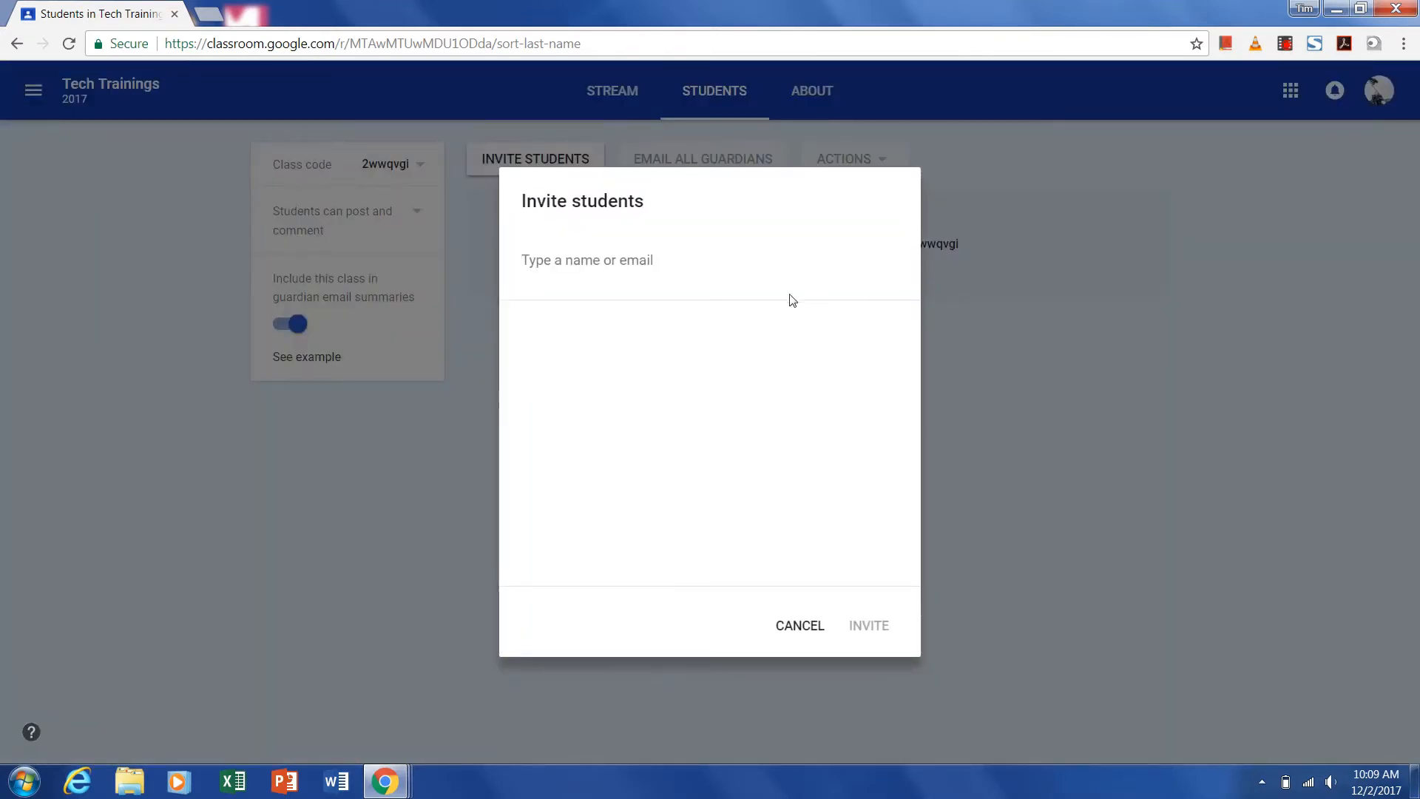
{"action": "type", "text": "g"}
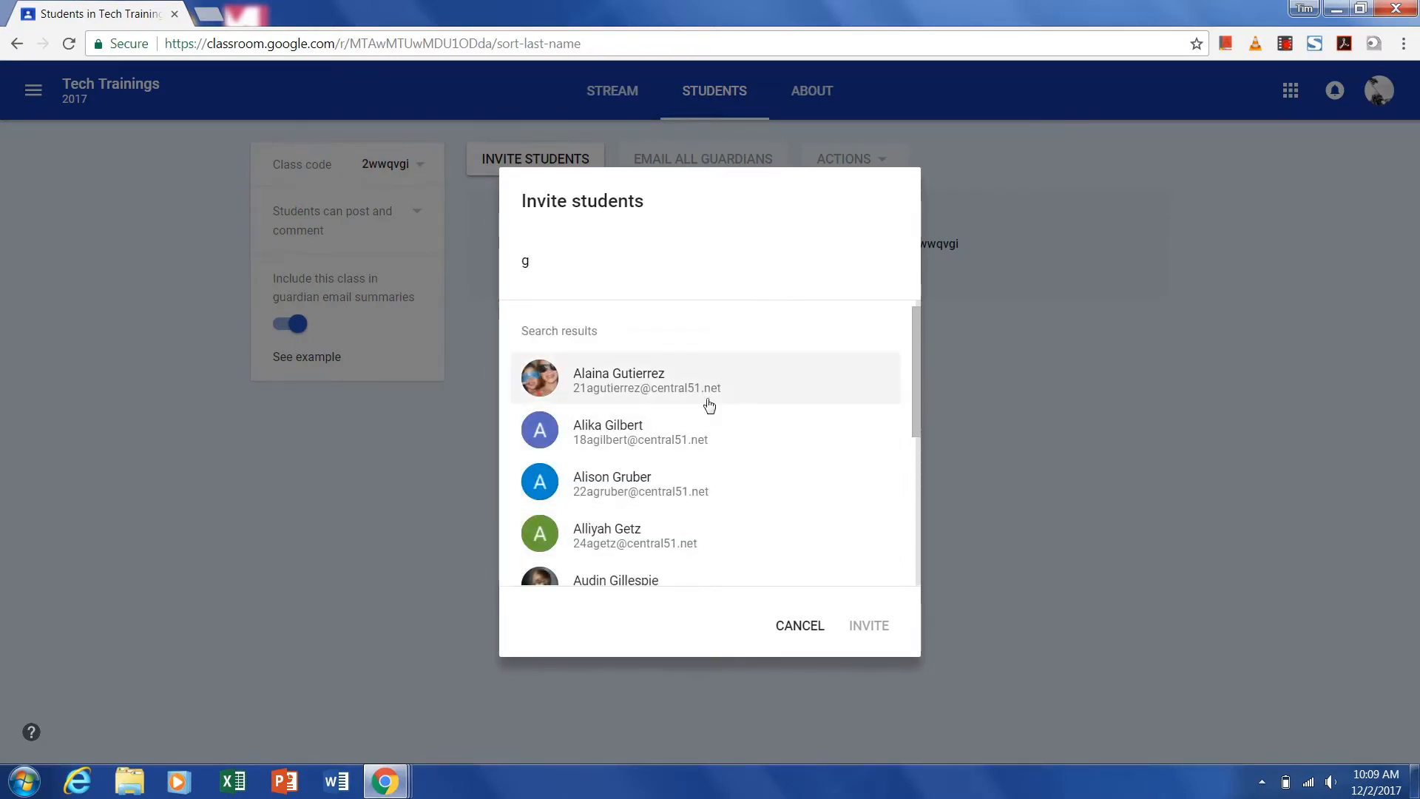
{"action": "left_click", "coordinate": [802, 630]}
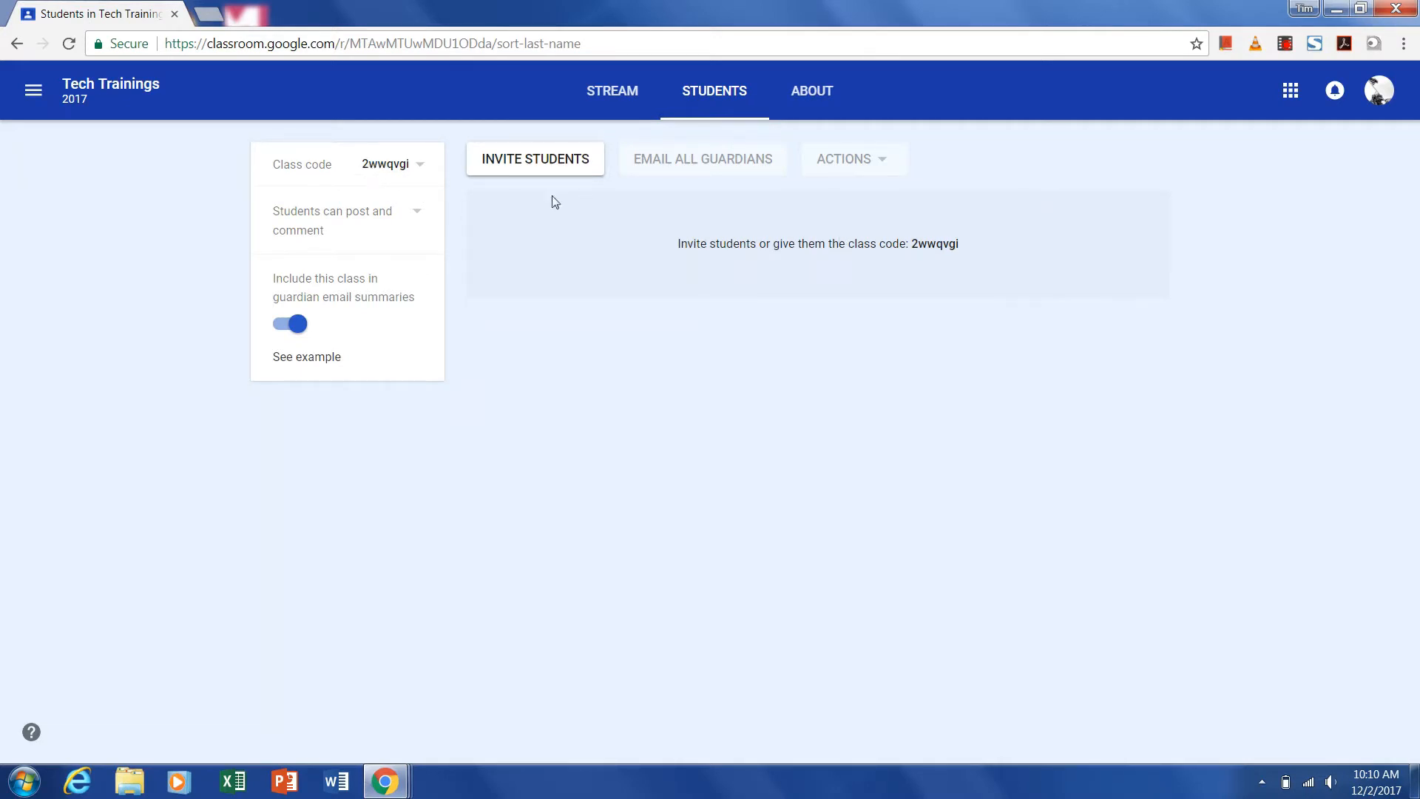
Step: Display the class code enlarged for students, and close the display
{"action": "left_click", "coordinate": [393, 166]}
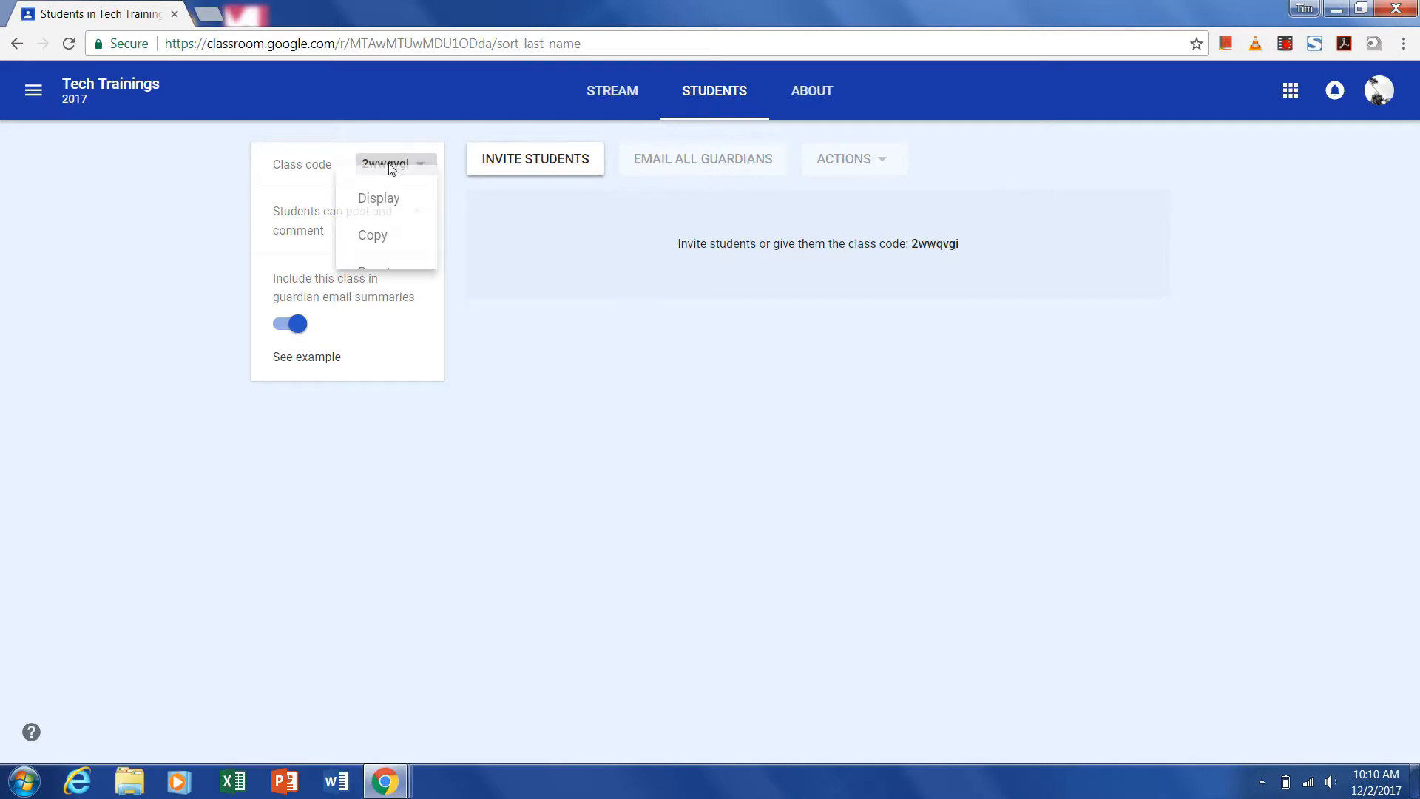
{"action": "left_click", "coordinate": [380, 208]}
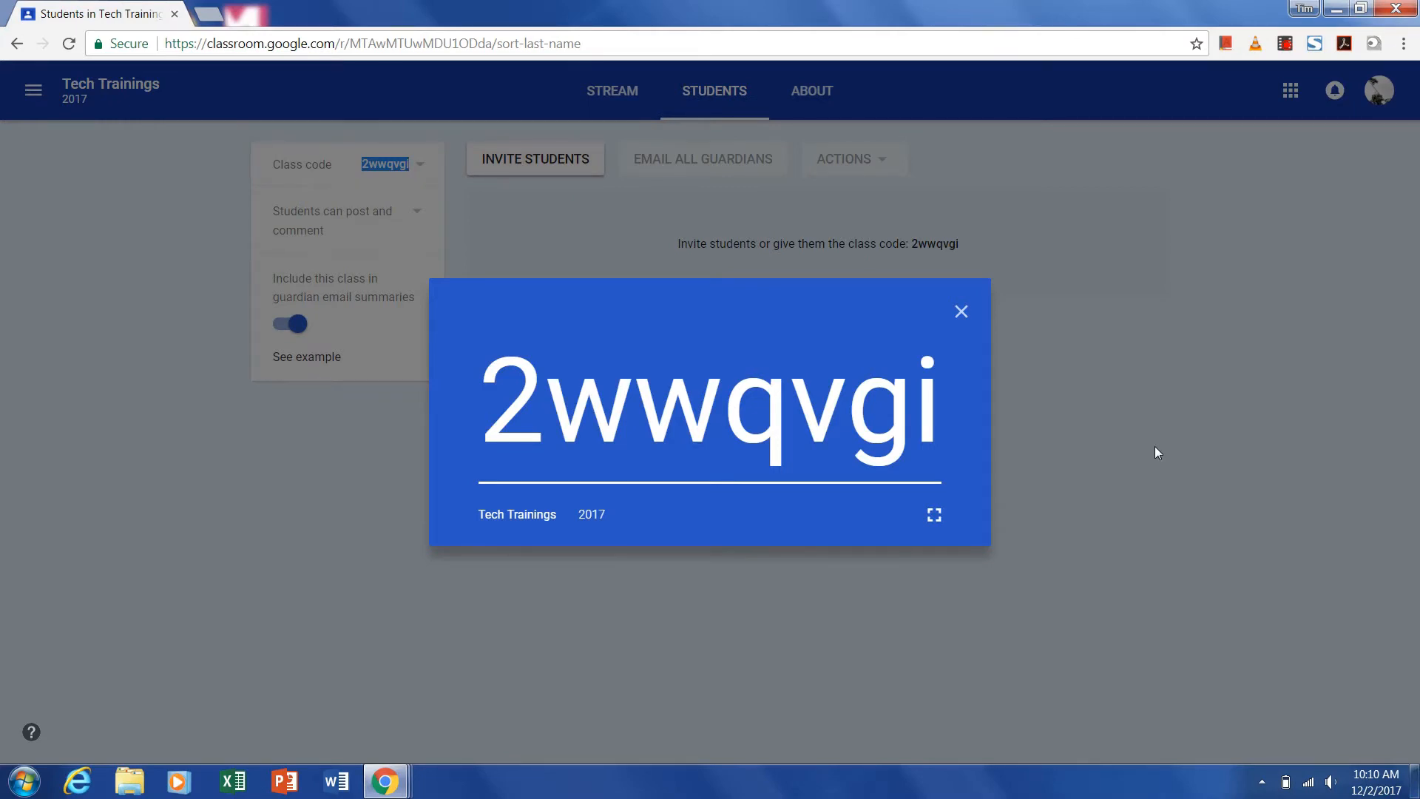
{"action": "left_click", "coordinate": [962, 314]}
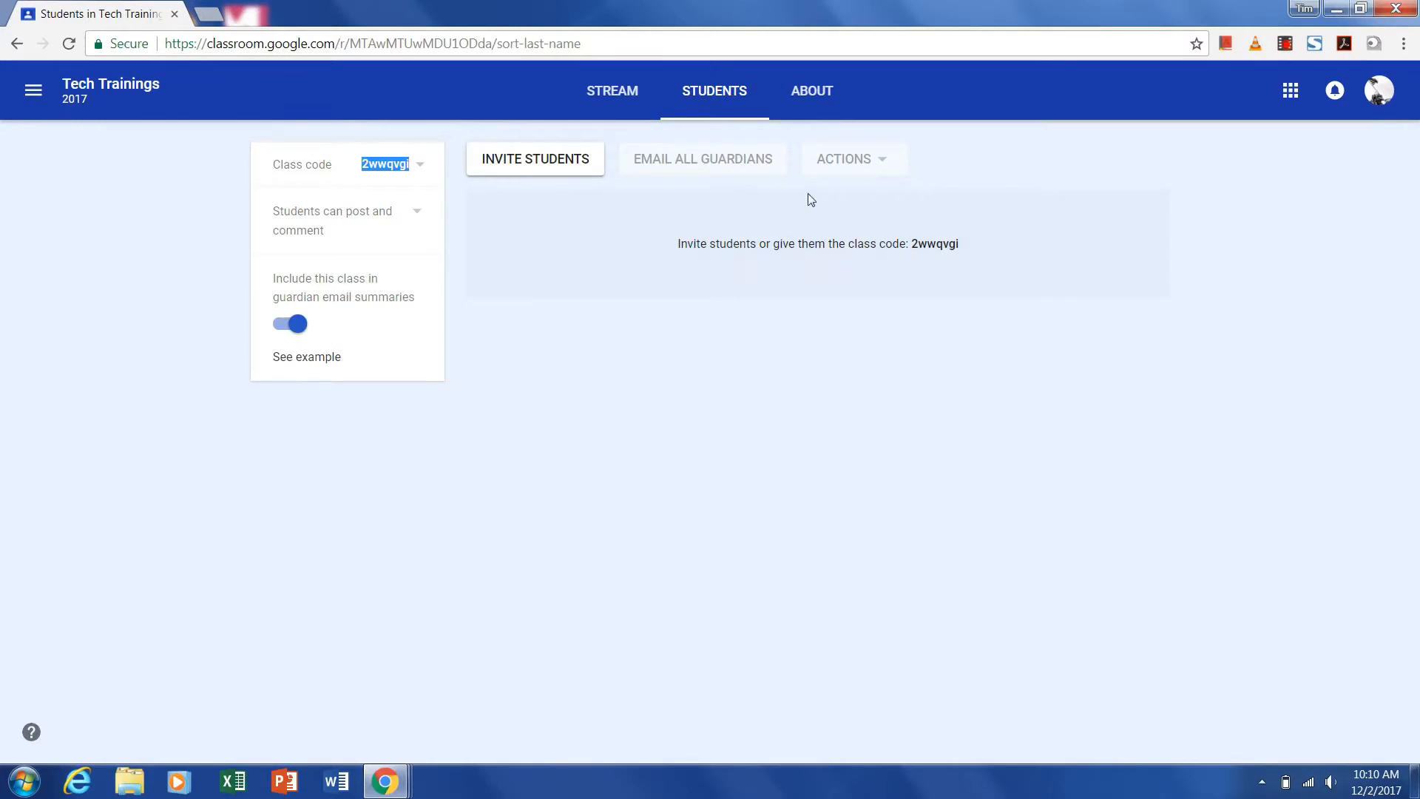
Step: Open the class name, description and meeting location for editing in the About information of Tech Trainings
{"action": "left_click", "coordinate": [816, 101]}
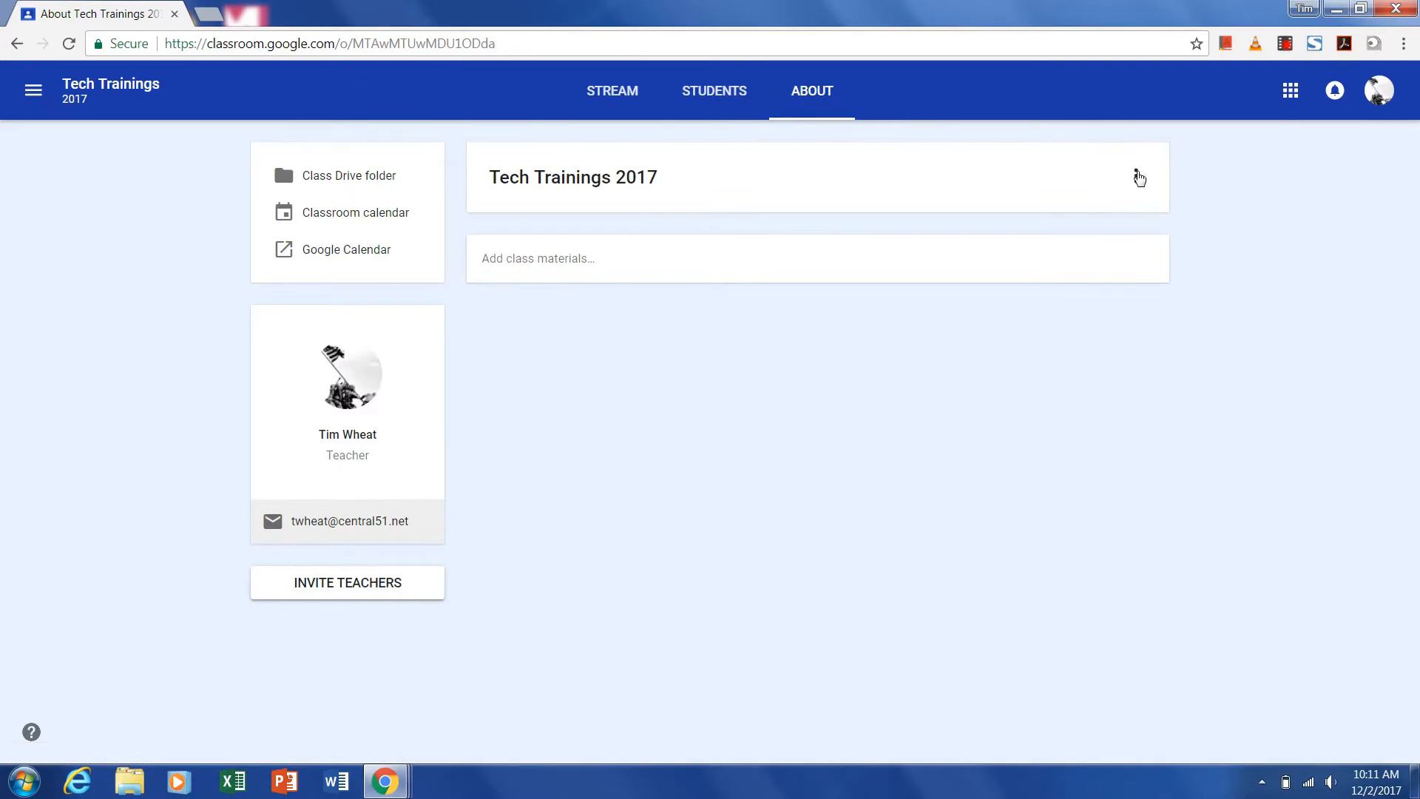
{"action": "left_click", "coordinate": [1136, 176]}
{"action": "left_click", "coordinate": [1105, 214]}
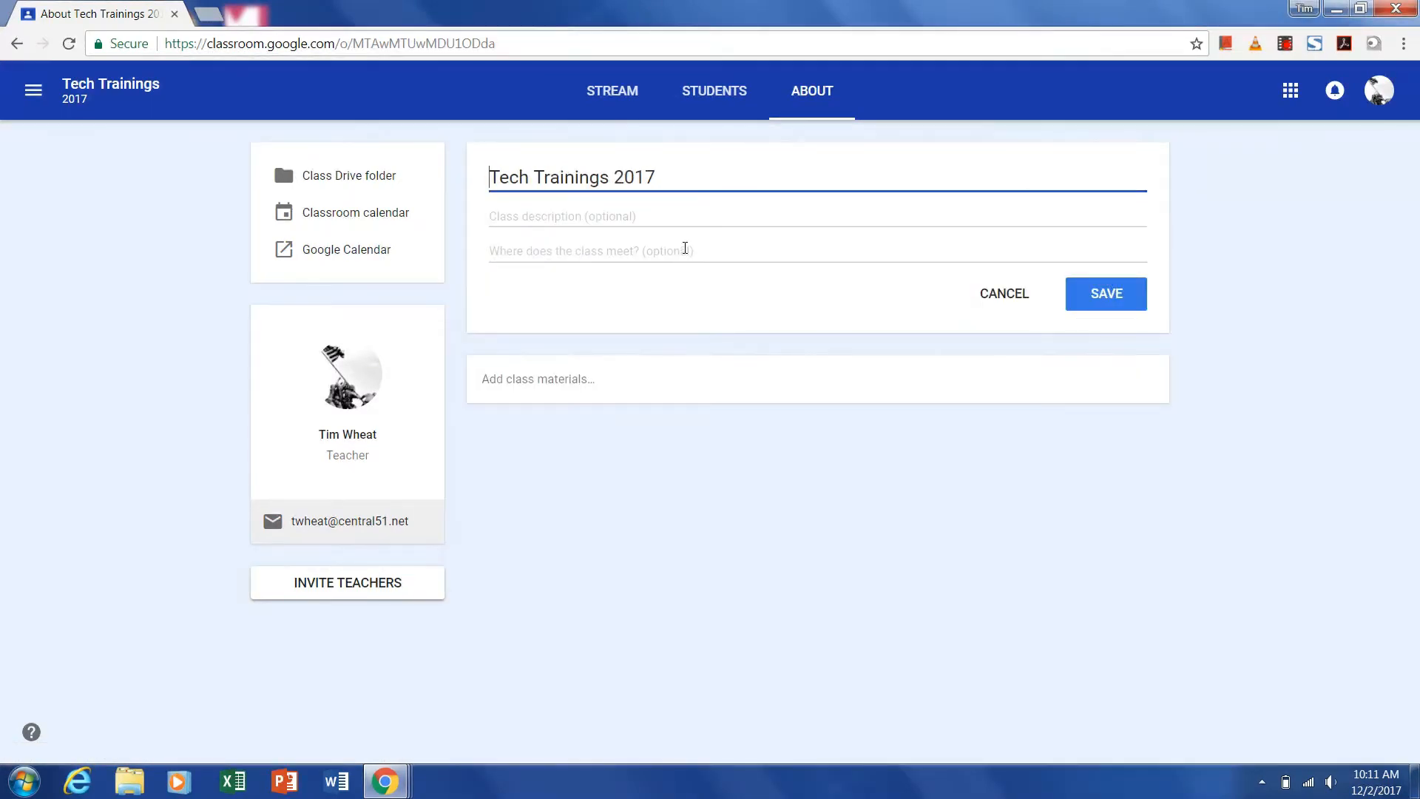
{"action": "left_click", "coordinate": [683, 251]}
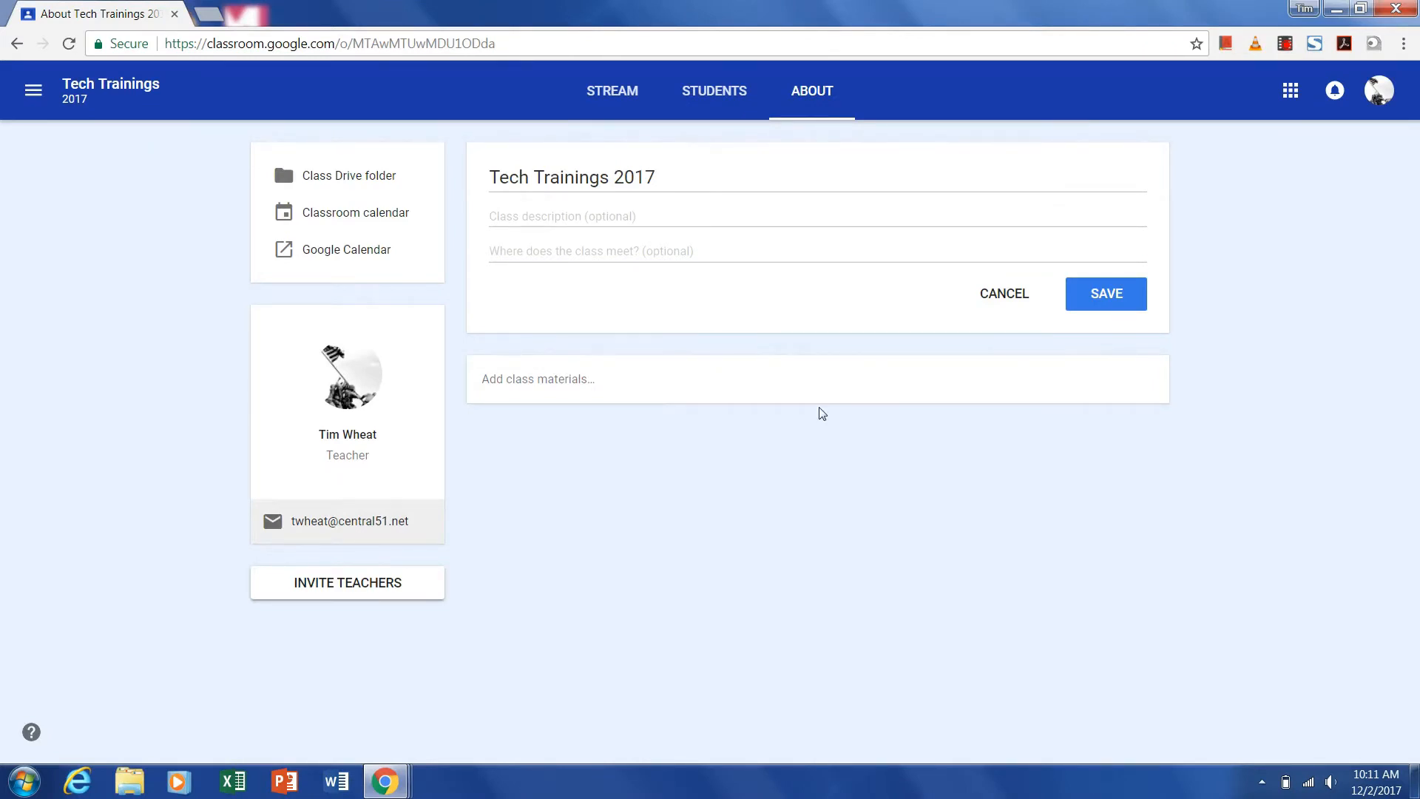
Step: Start a new class material titled "Syllabus", and open and dismiss the upload option for attaching a file from the computer
{"action": "left_click", "coordinate": [588, 379]}
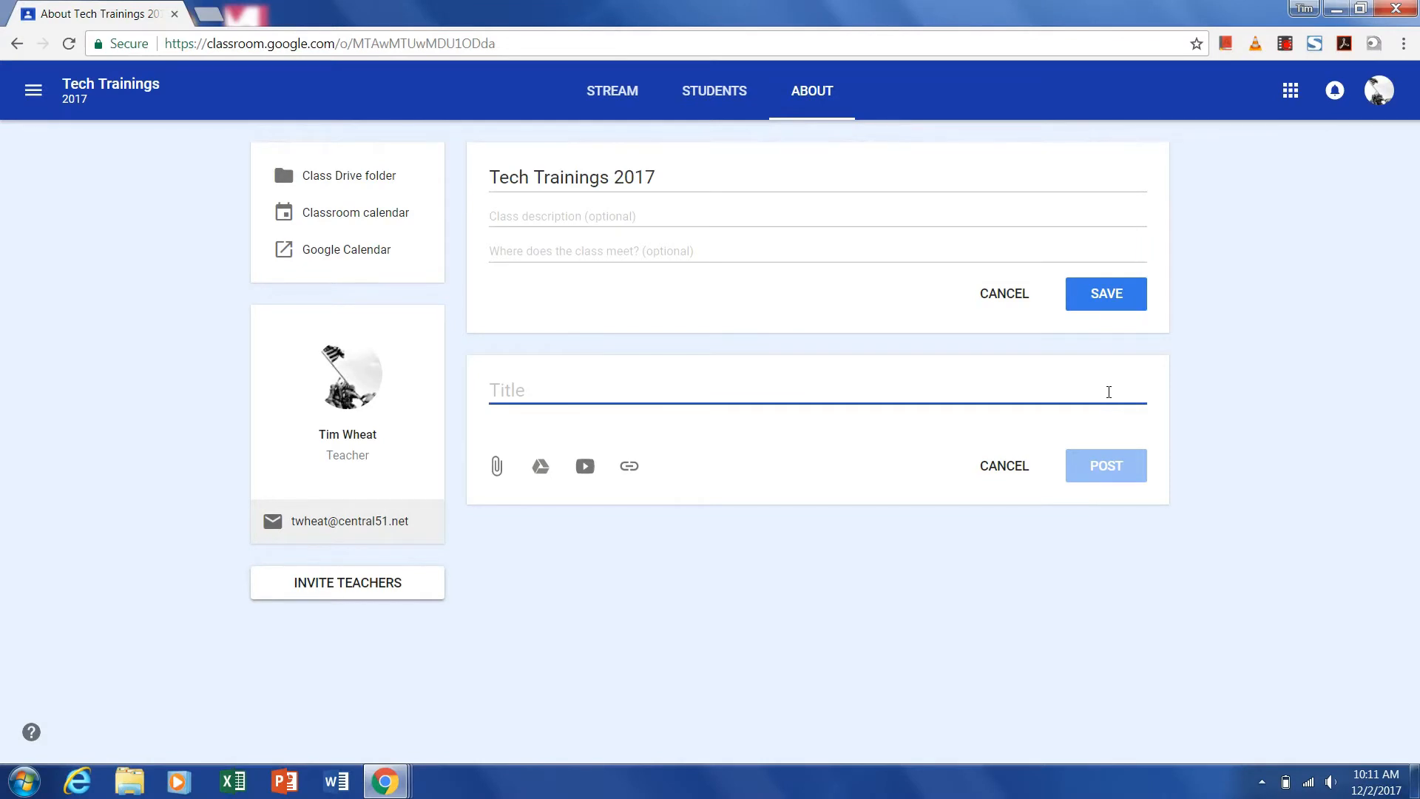
{"action": "type", "text": "Syllabus"}
{"action": "left_click", "coordinate": [497, 466]}
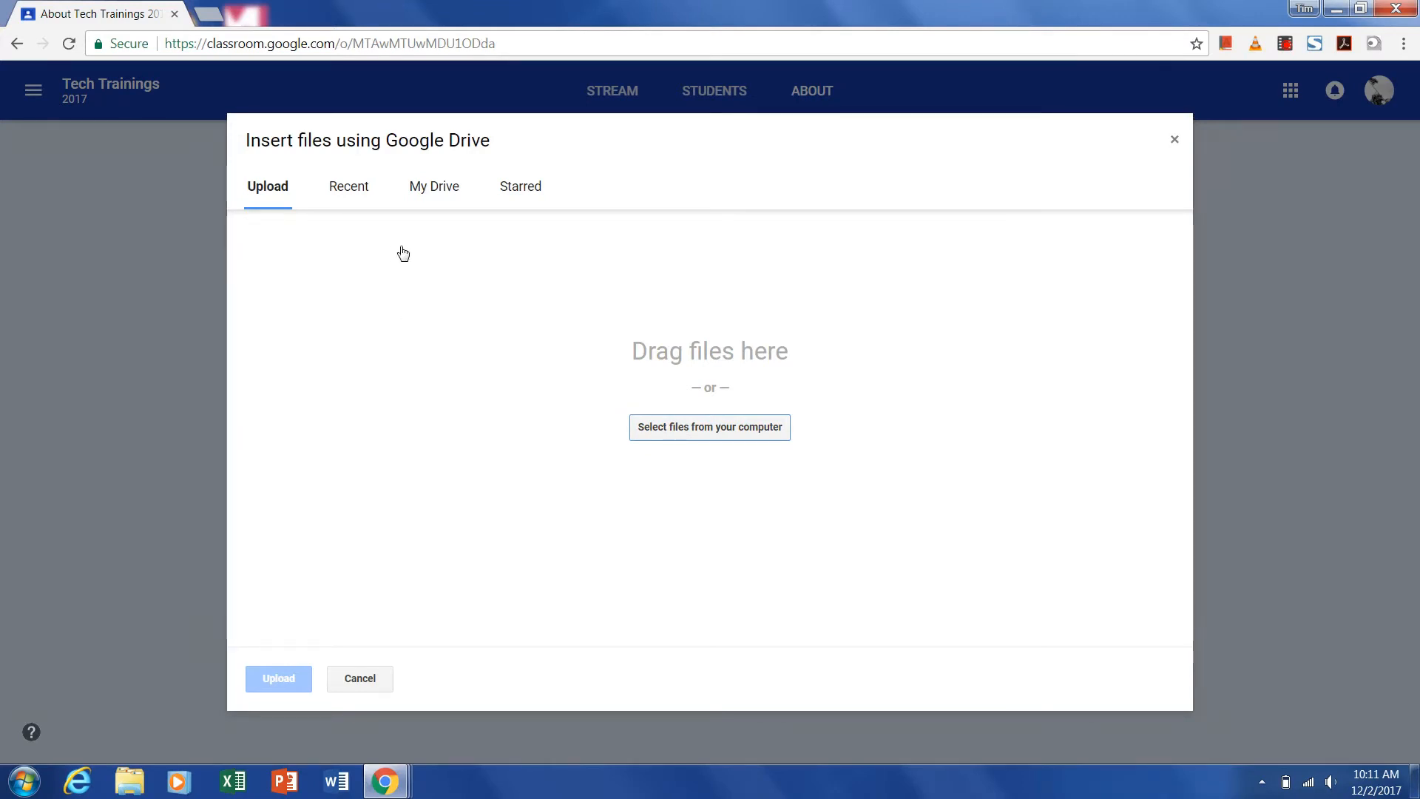
{"action": "left_click", "coordinate": [1174, 142]}
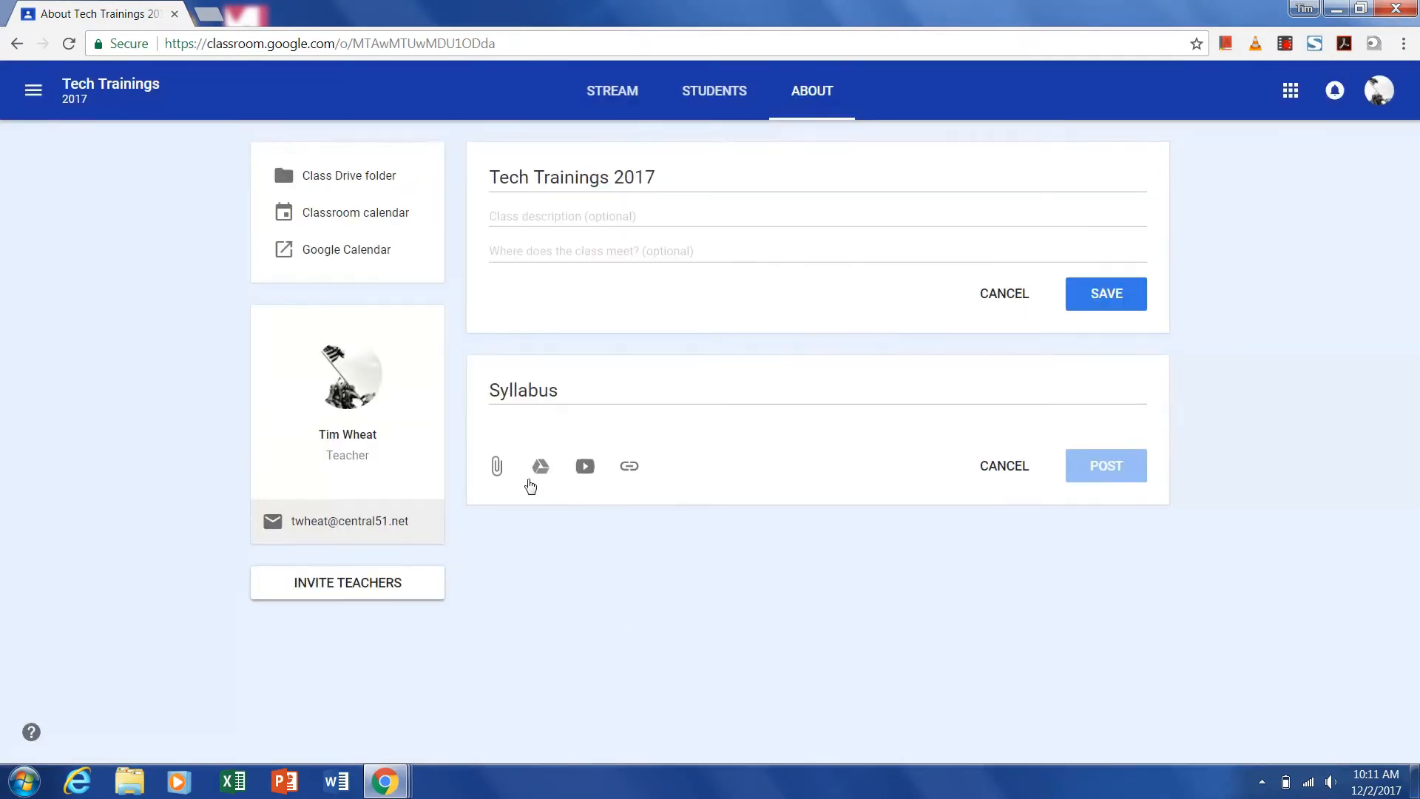
Step: Search My Drive for "syllabus" and attach 8th Grade History Syllabus.docx to the Syllabus material
{"action": "left_click", "coordinate": [541, 467]}
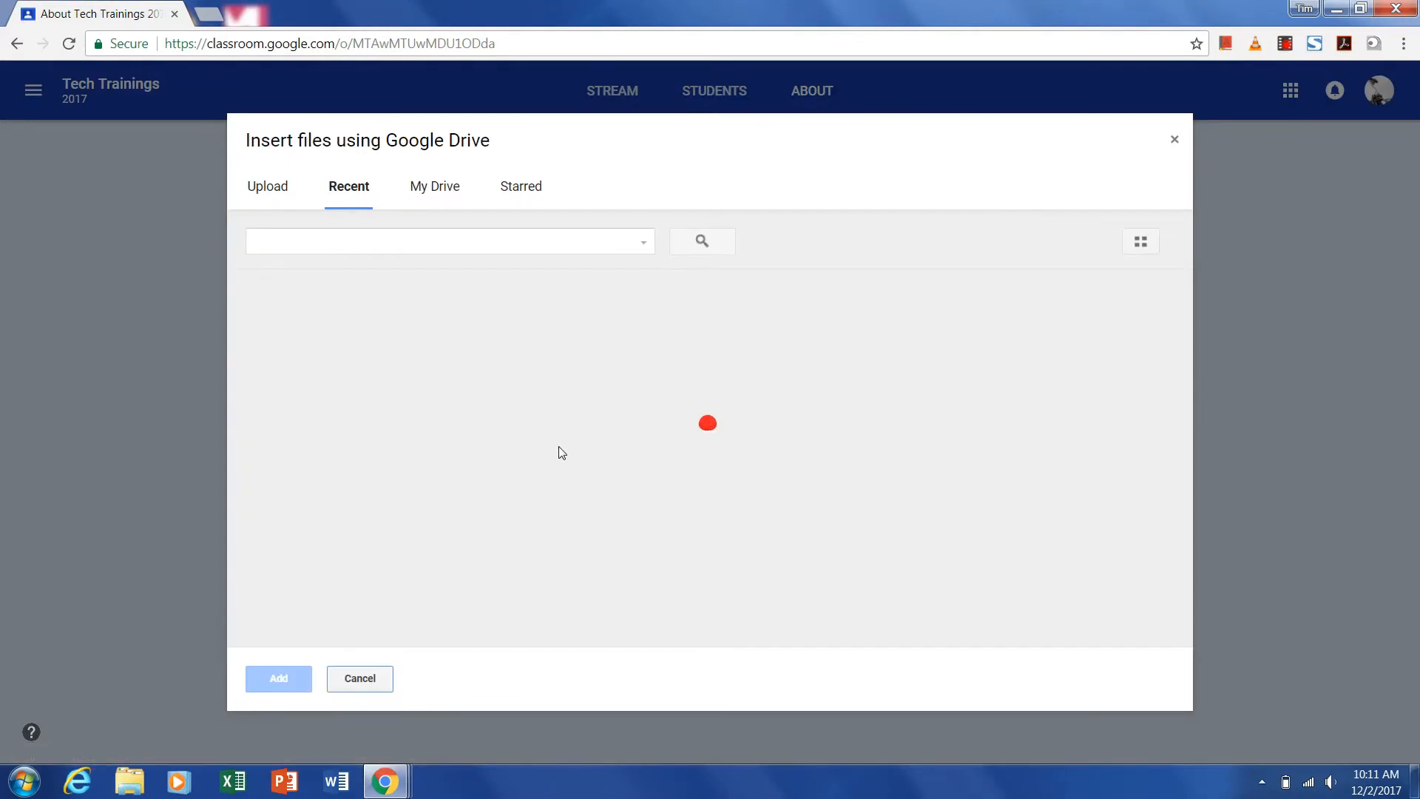
{"action": "scroll", "coordinate": [407, 443], "scroll_direction": "down", "scroll_amount": 5}
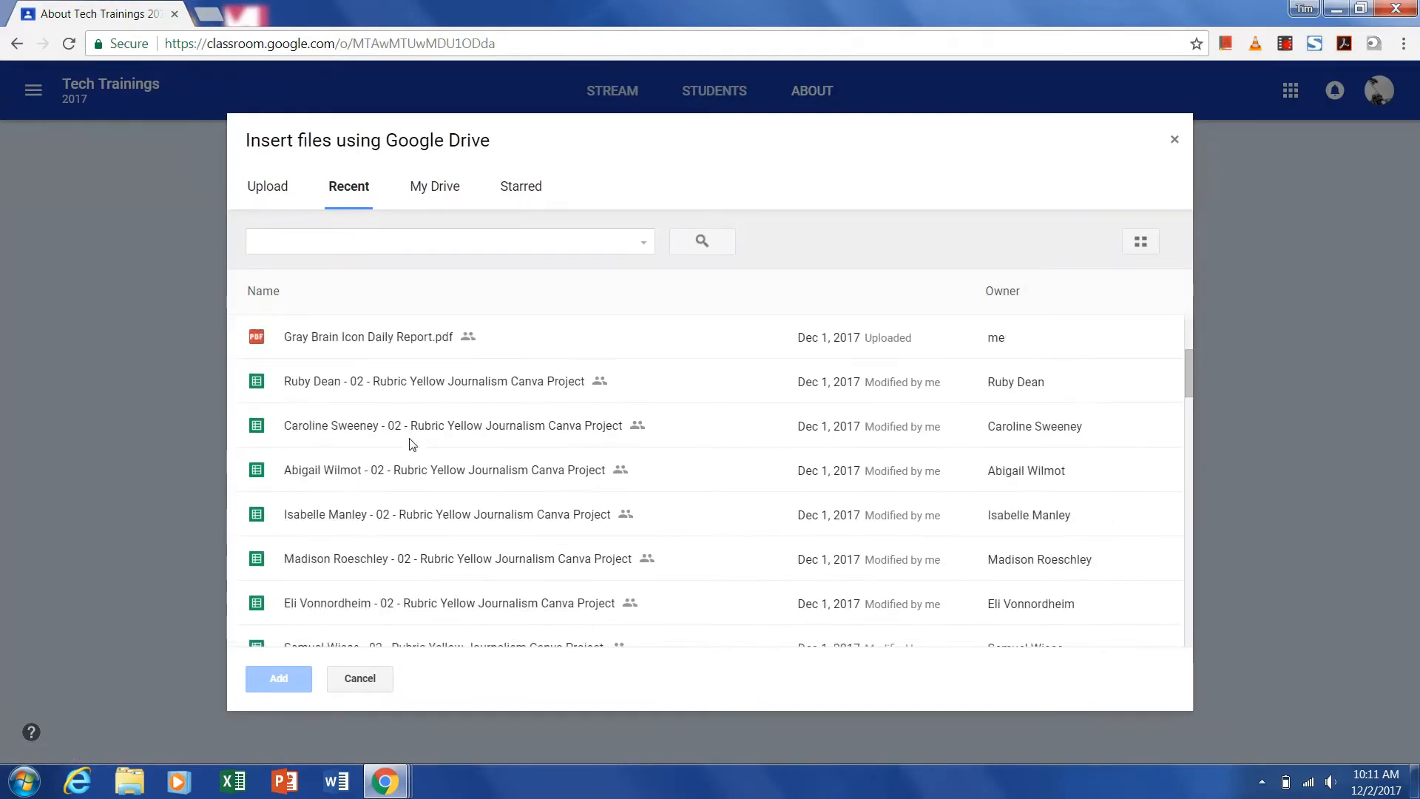
{"action": "scroll", "coordinate": [415, 436], "scroll_direction": "up", "scroll_amount": 5}
{"action": "scroll", "coordinate": [417, 435], "scroll_direction": "down", "scroll_amount": 2}
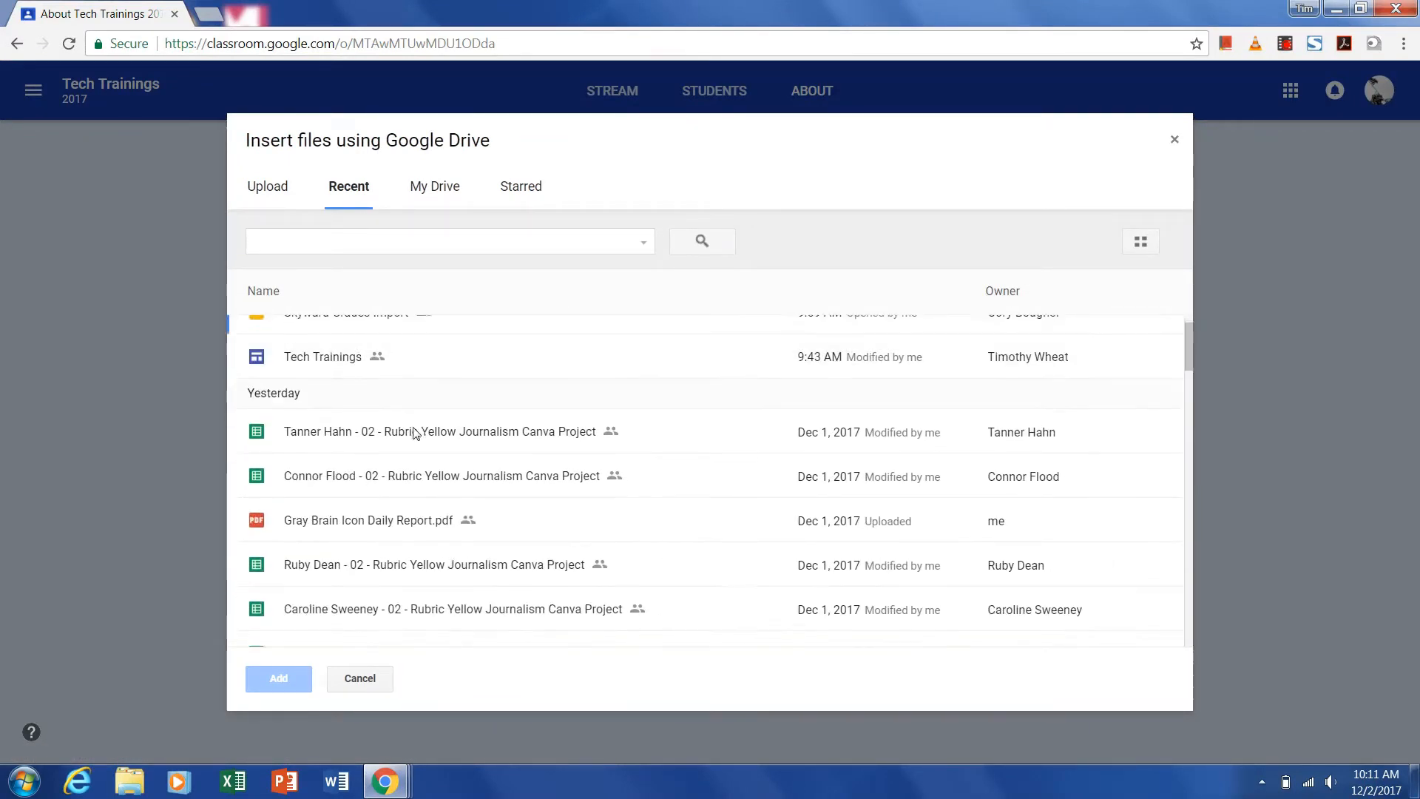
{"action": "scroll", "coordinate": [430, 311], "scroll_direction": "up", "scroll_amount": 2}
{"action": "left_click", "coordinate": [442, 189]}
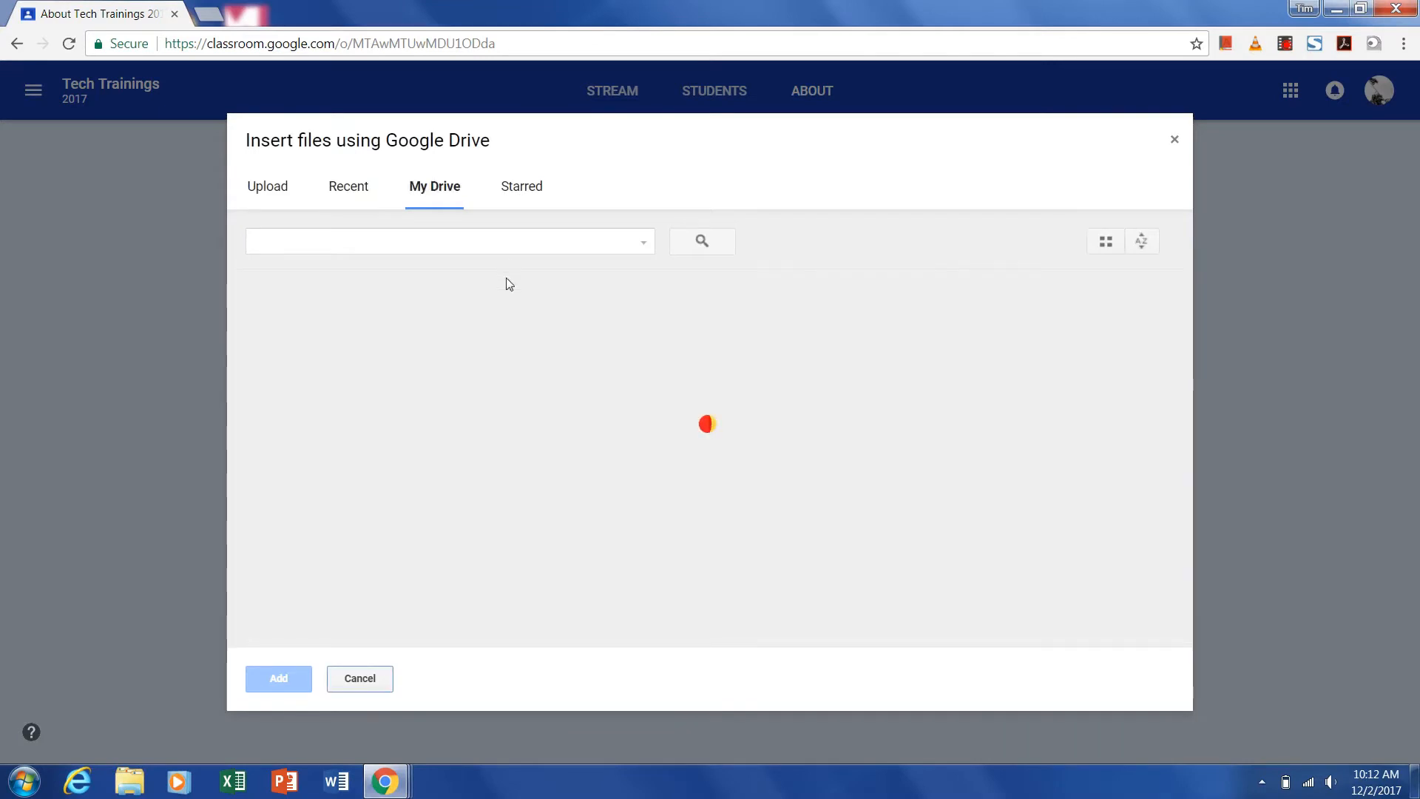
{"action": "left_click", "coordinate": [487, 243]}
{"action": "type", "text": "syllabys"}
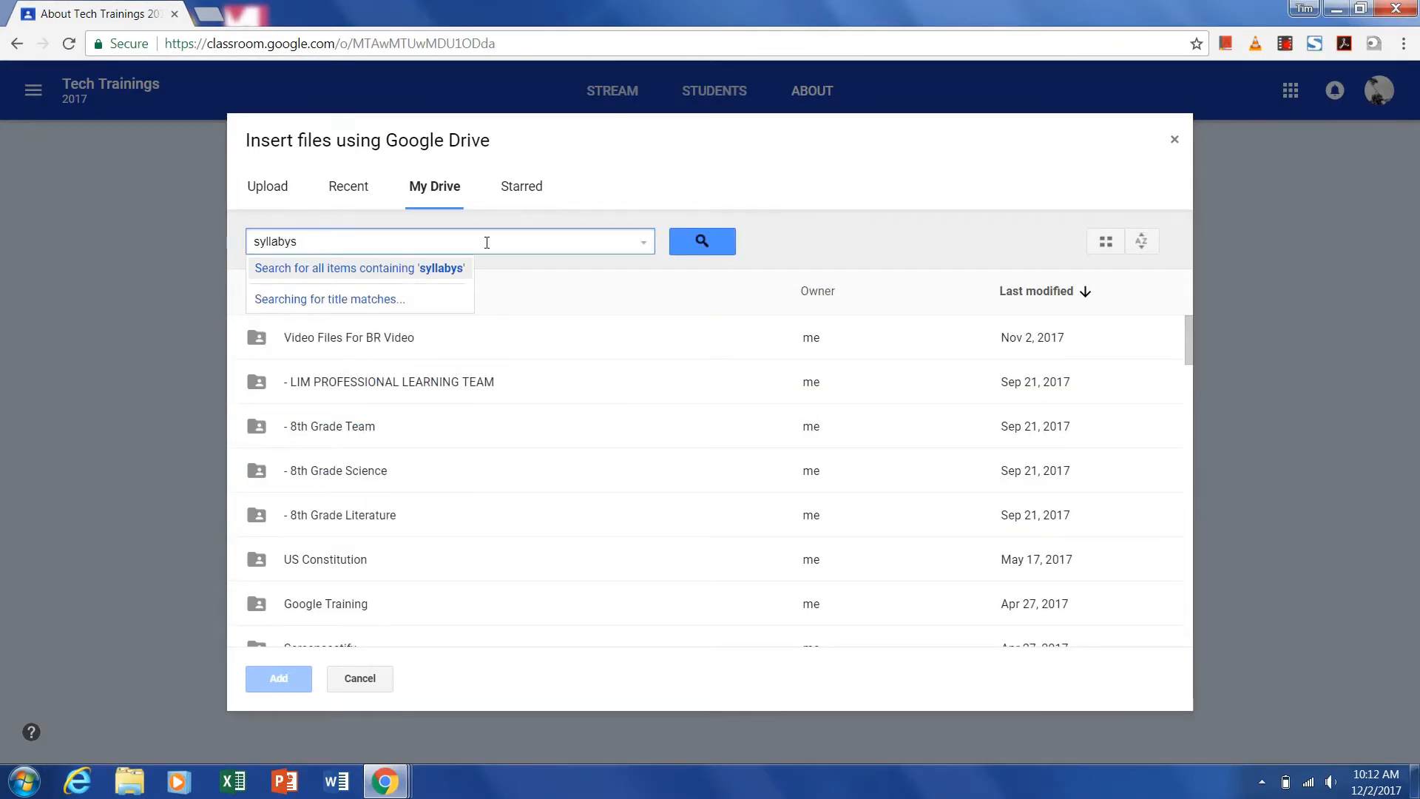
{"action": "key", "text": "BackSpace"}
{"action": "key", "text": "BackSpace"}
{"action": "type", "text": "us"}
{"action": "key", "text": "Return"}
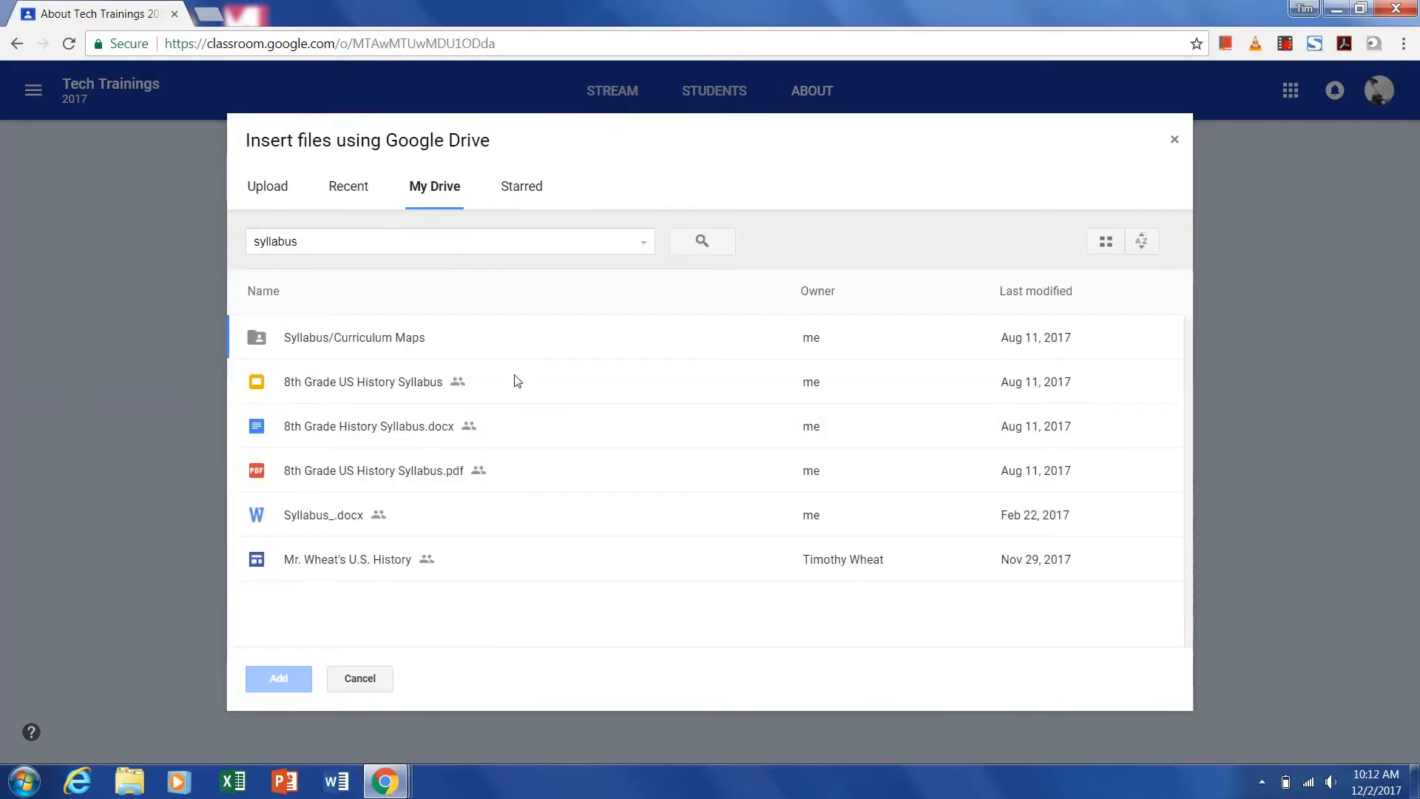
{"action": "left_click", "coordinate": [406, 427]}
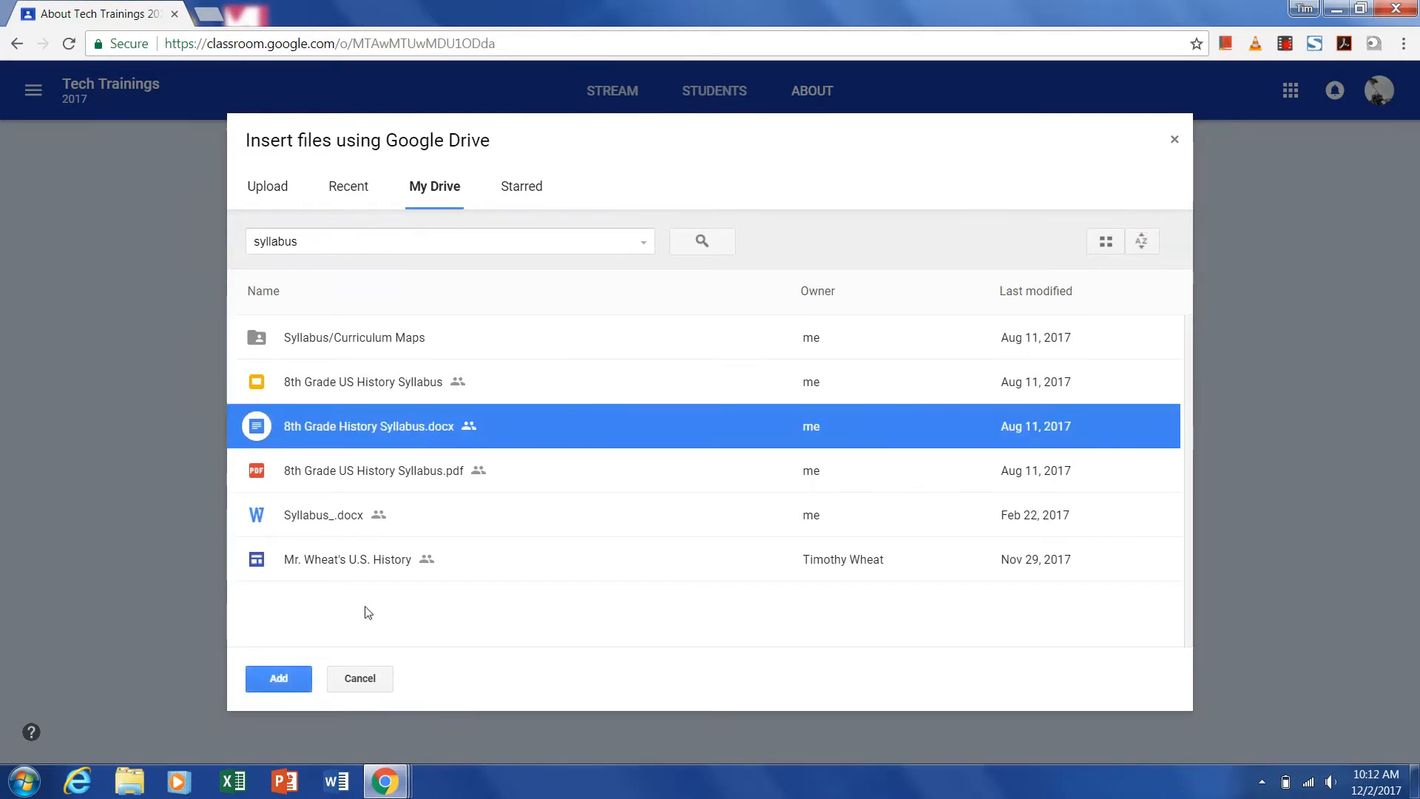
{"action": "left_click", "coordinate": [279, 679]}
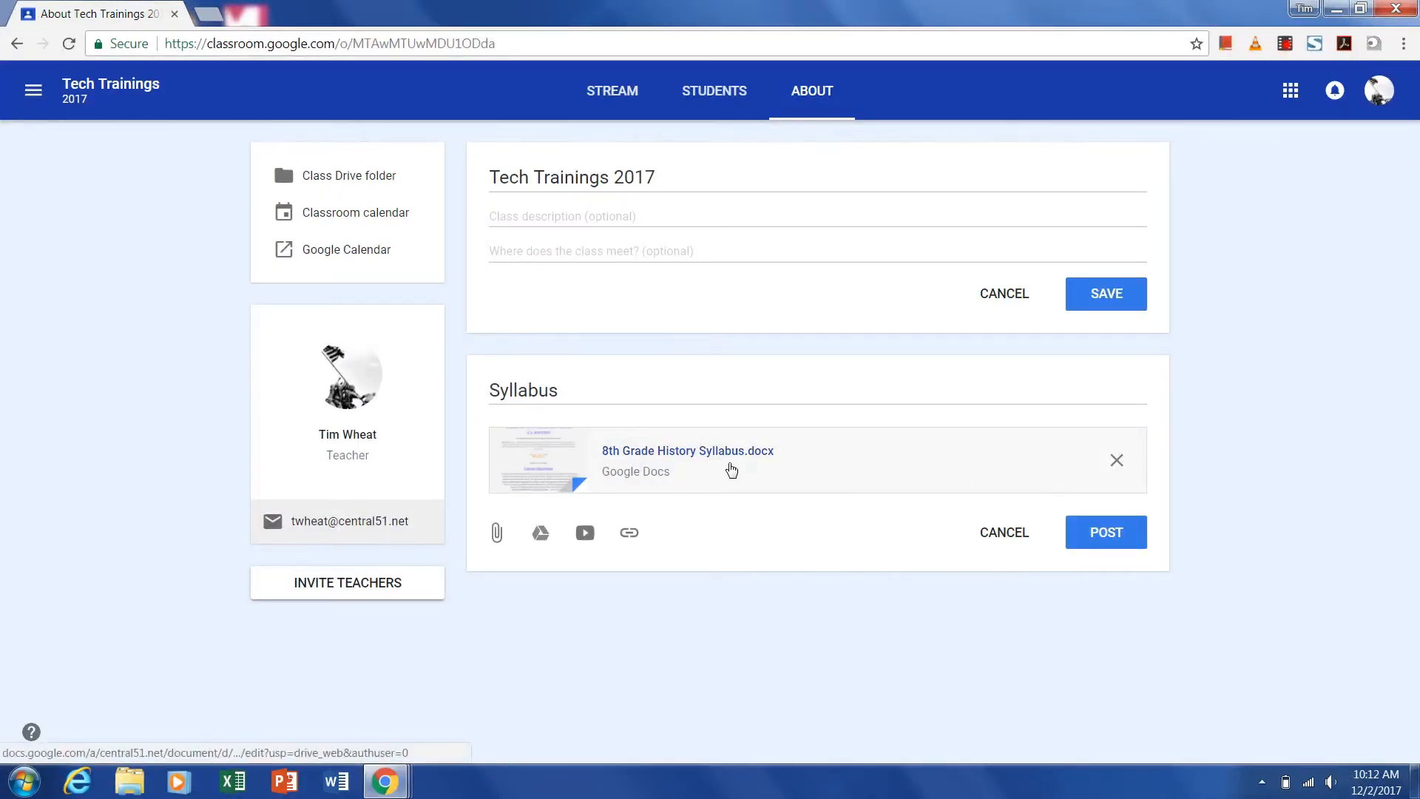
Step: Search YouTube for "syllabus writing" and attach the video "Creative Writing Tips for Students & Teachers : How to Write a Syllabus"
{"action": "left_click", "coordinate": [586, 541]}
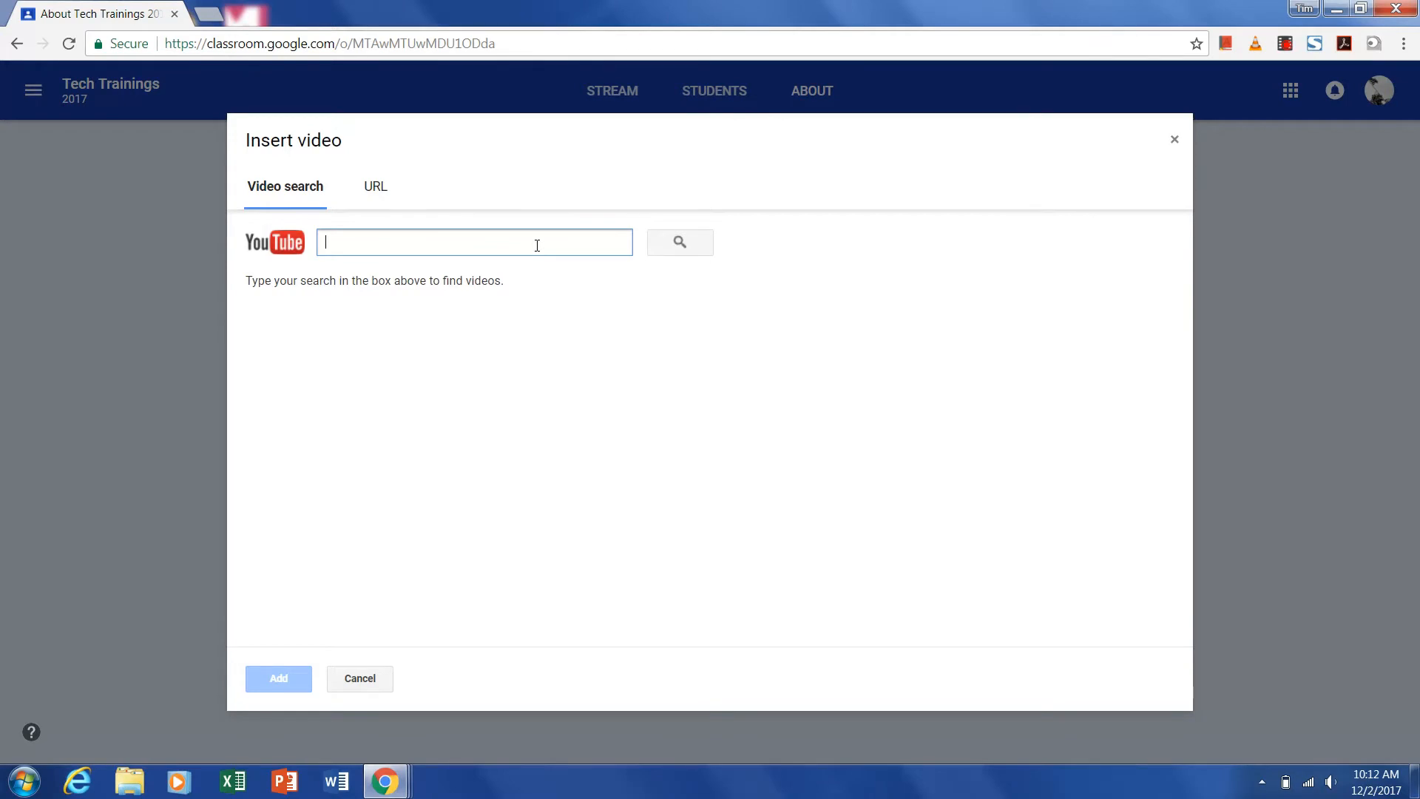
{"action": "type", "text": "sy"}
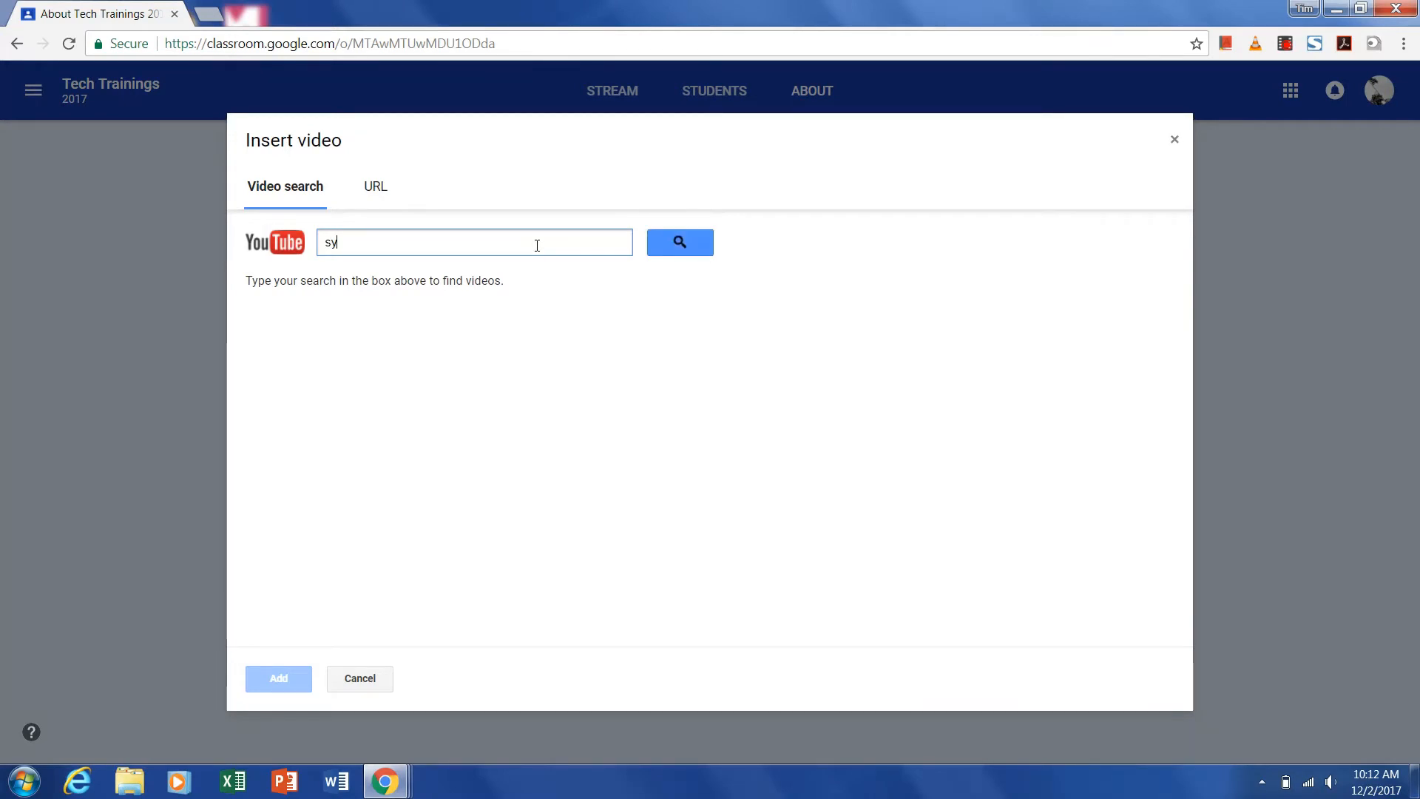
{"action": "type", "text": "llabus writing"}
{"action": "key", "text": "Return"}
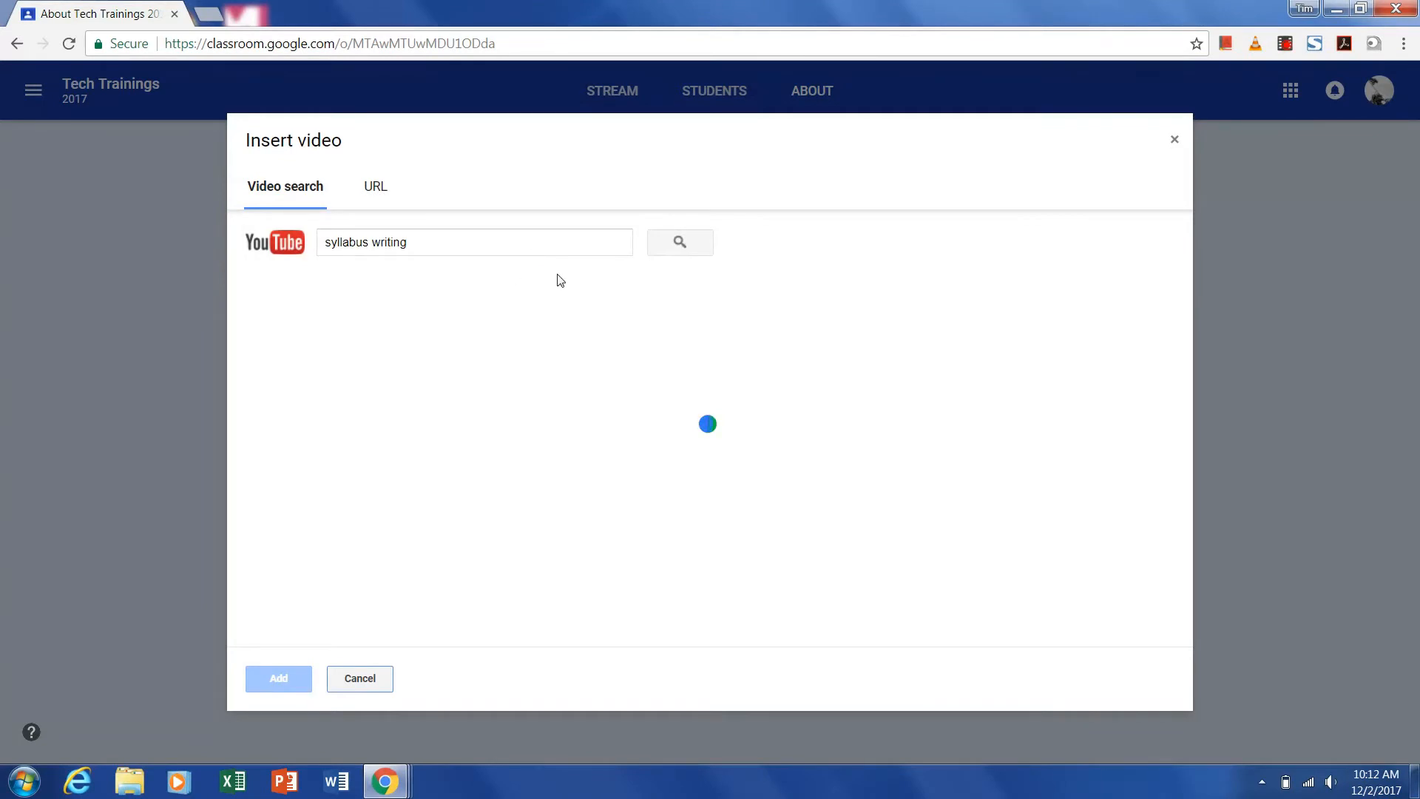
{"action": "left_click", "coordinate": [694, 328]}
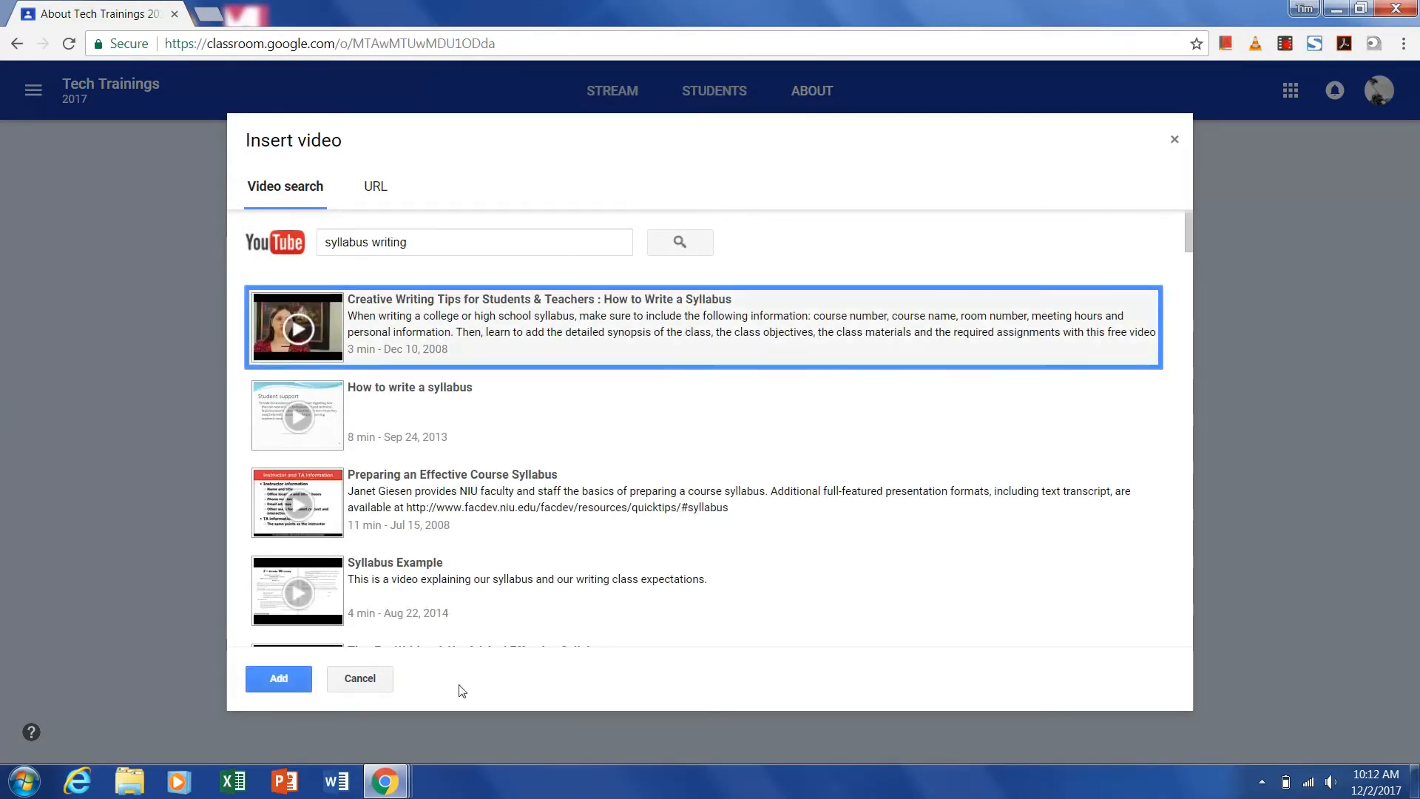
{"action": "left_click", "coordinate": [302, 685]}
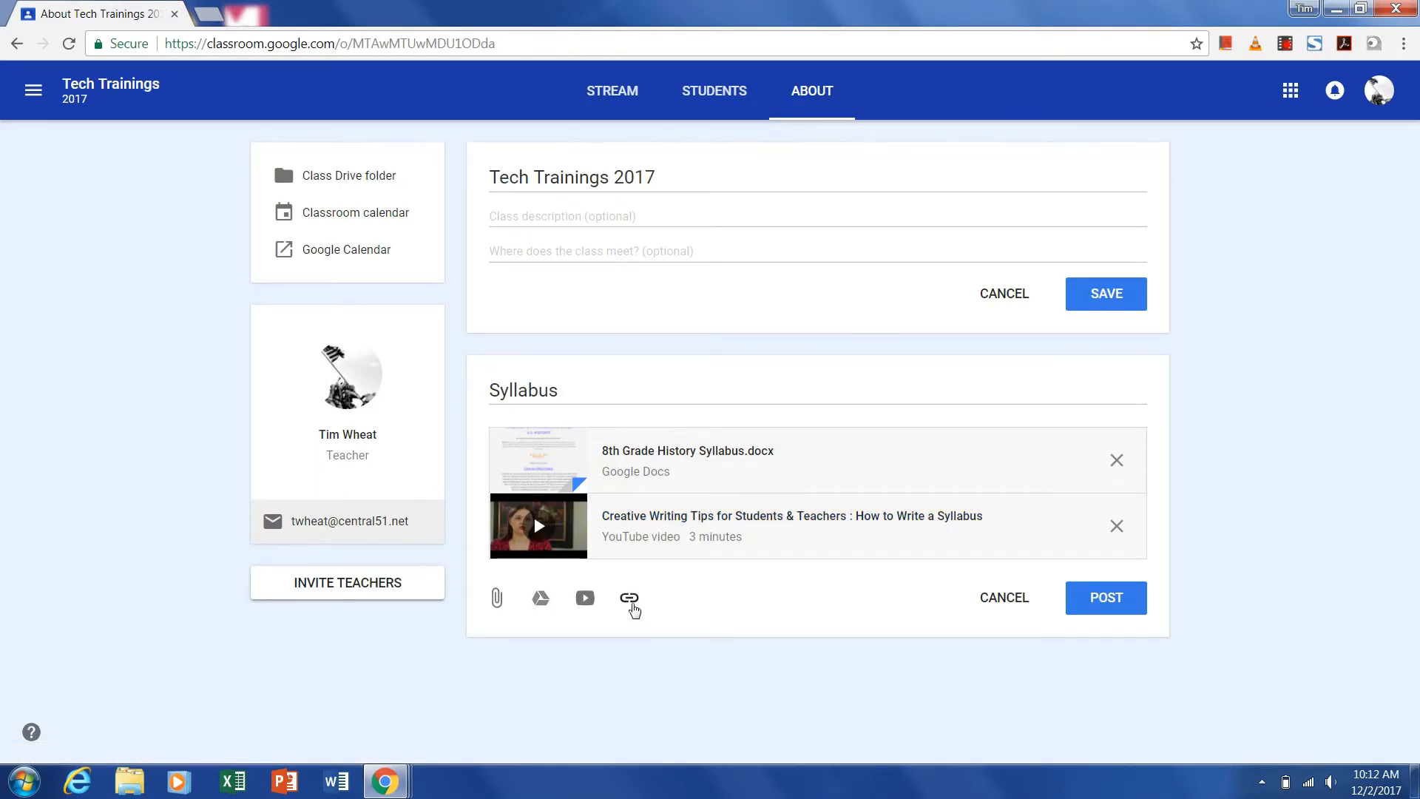
Step: Open and cancel the link attachment, and post the Syllabus material to the class
{"action": "left_click", "coordinate": [629, 598]}
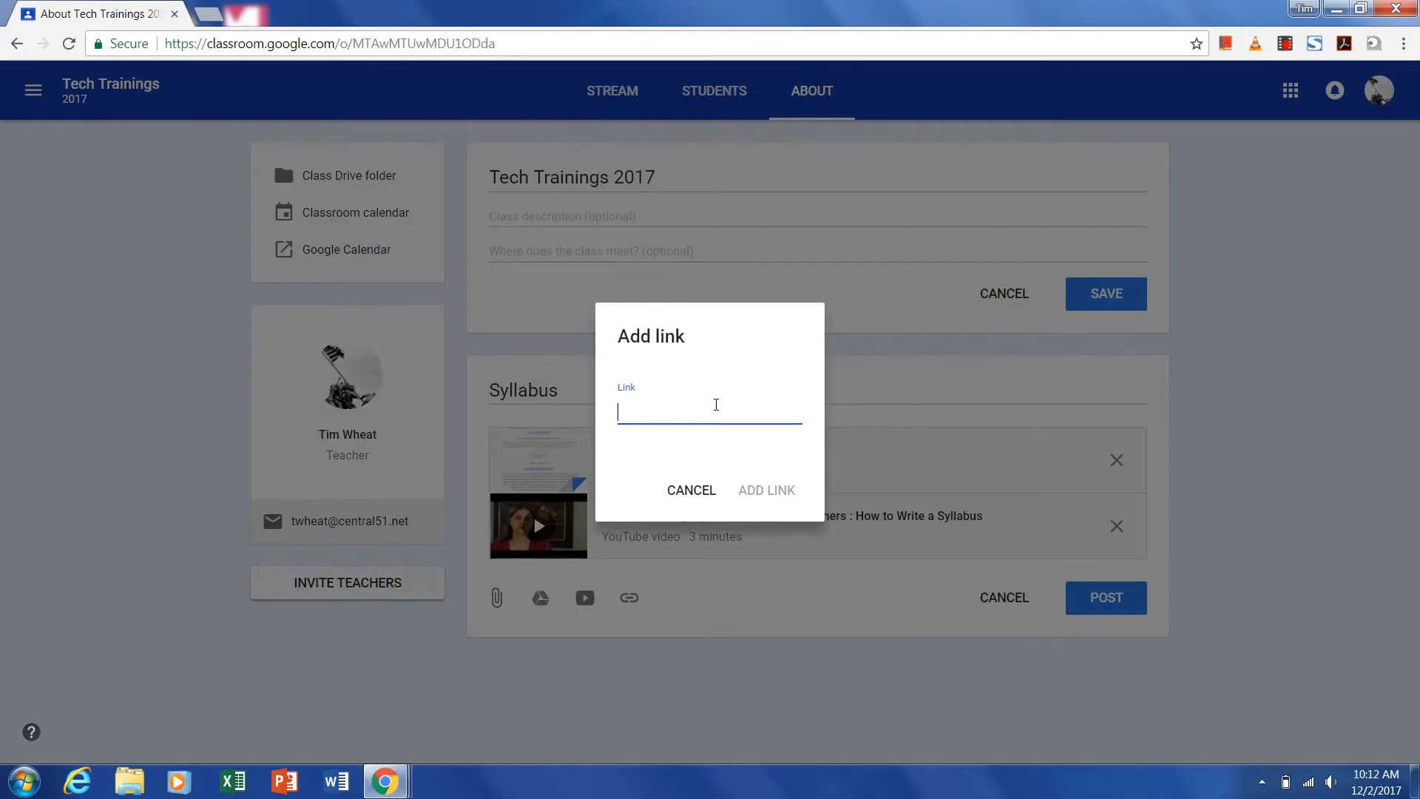
{"action": "left_click", "coordinate": [710, 494]}
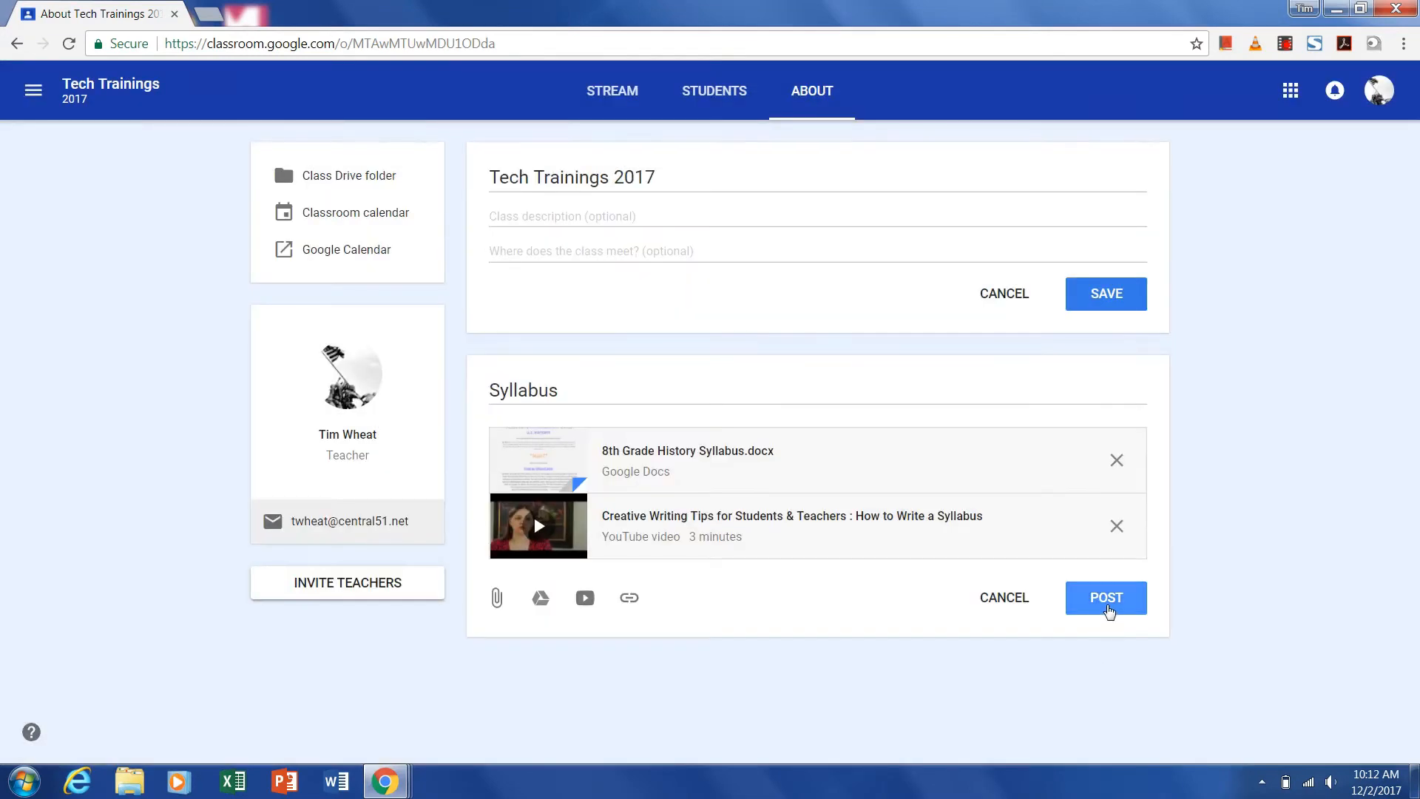
{"action": "left_click", "coordinate": [1109, 611]}
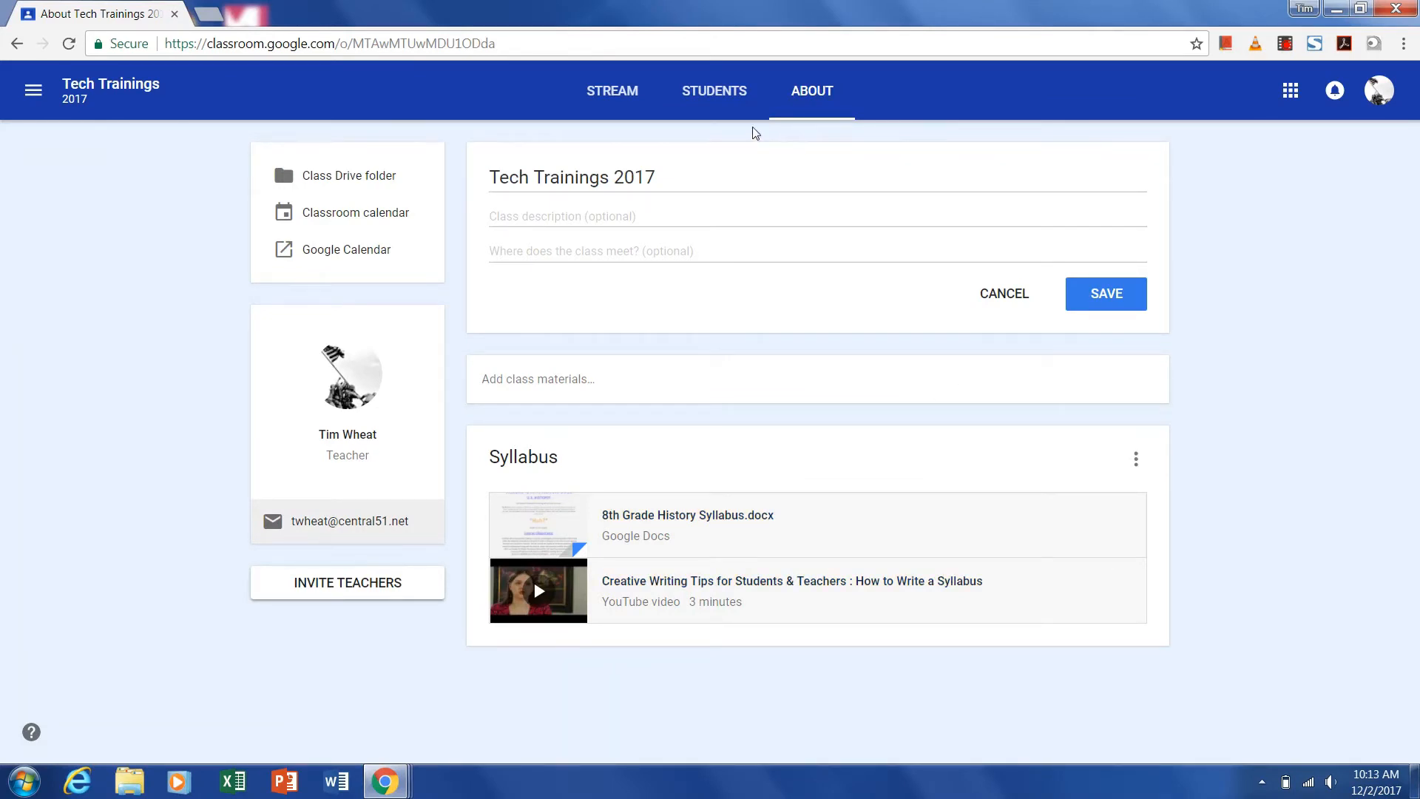
Step: Create an announcement in the Tech Trainings 2017 class stream reading "Welcome to the class!"
{"action": "left_click", "coordinate": [722, 95]}
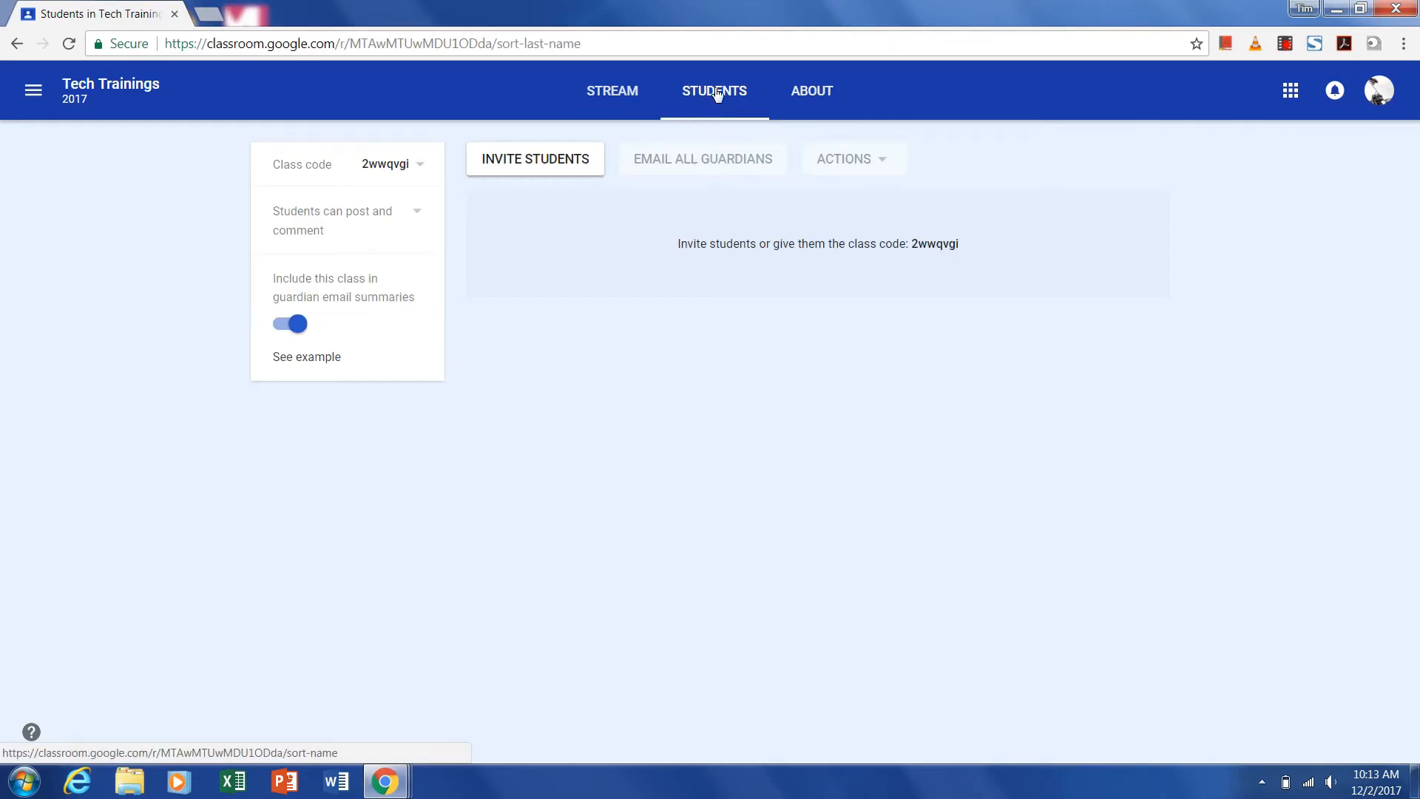
{"action": "left_click", "coordinate": [618, 91]}
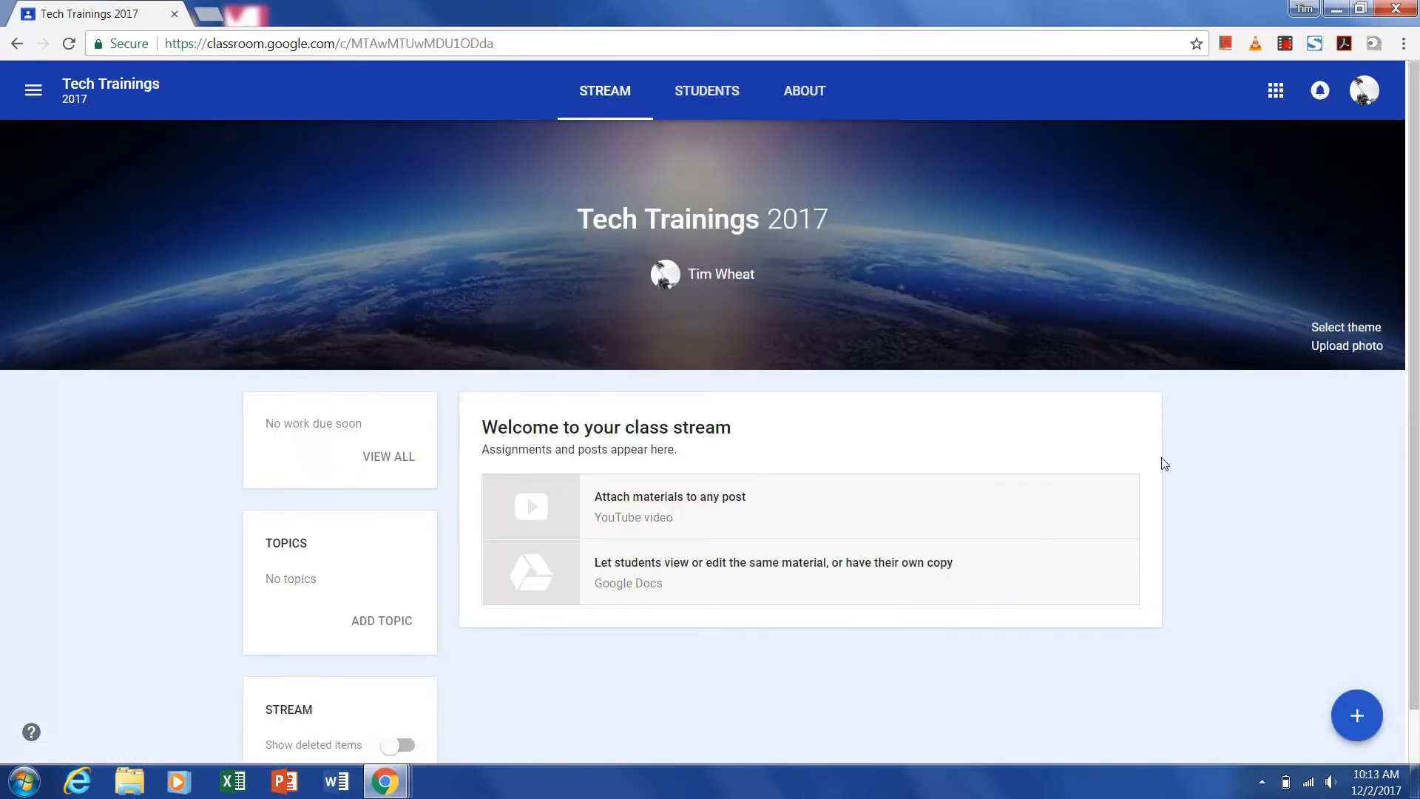
{"action": "scroll", "coordinate": [1177, 437], "scroll_direction": "down", "scroll_amount": 1}
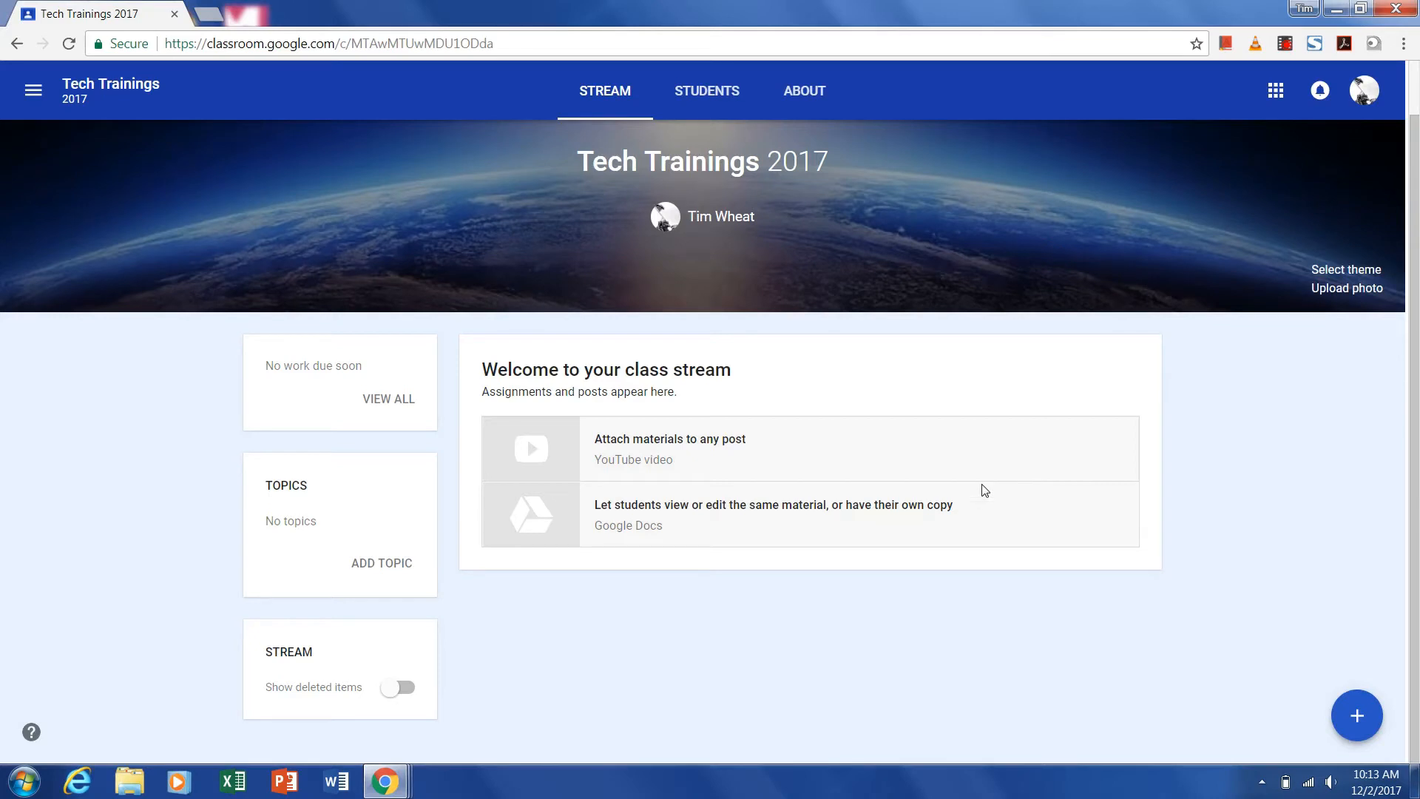
{"action": "mouse_move", "coordinate": [1362, 724]}
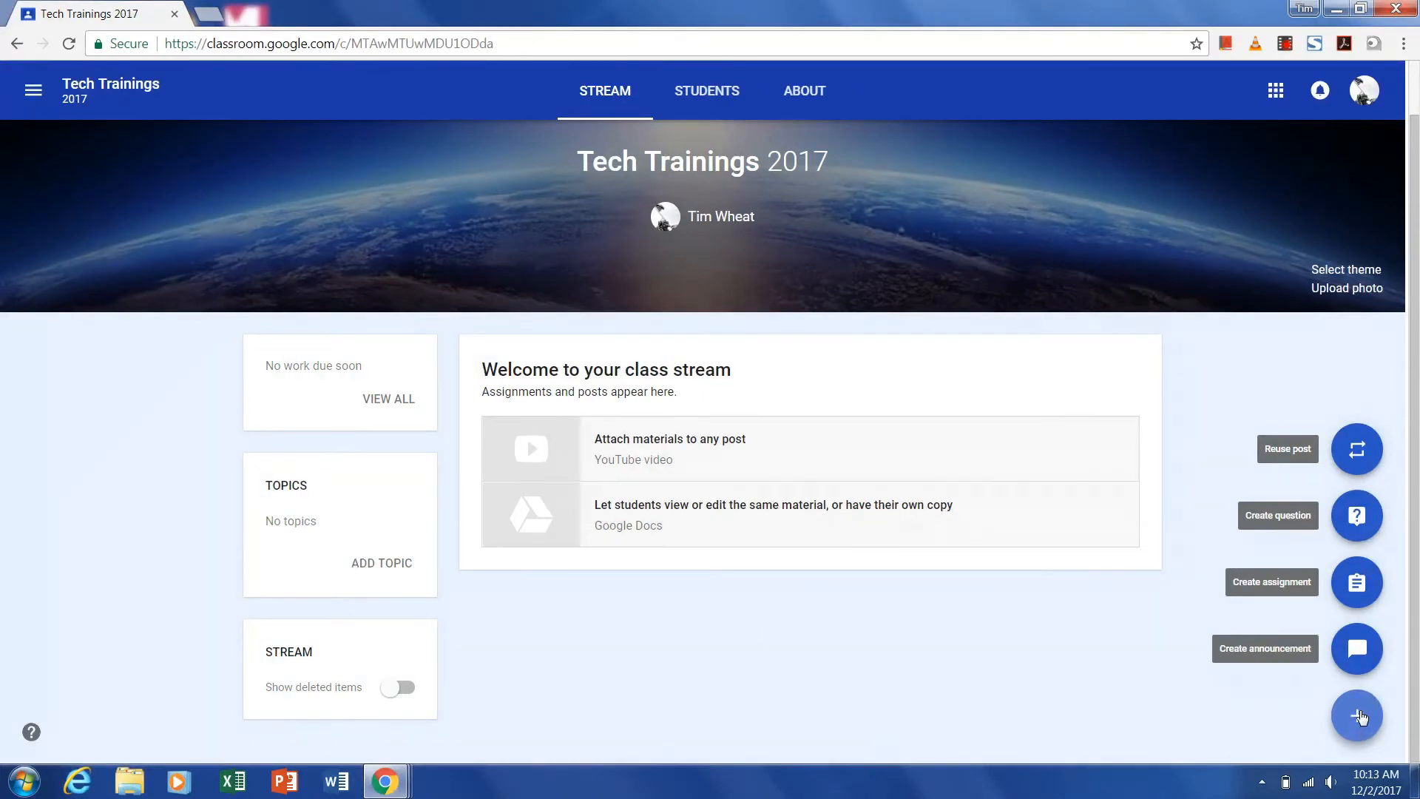
{"action": "left_click", "coordinate": [1357, 651]}
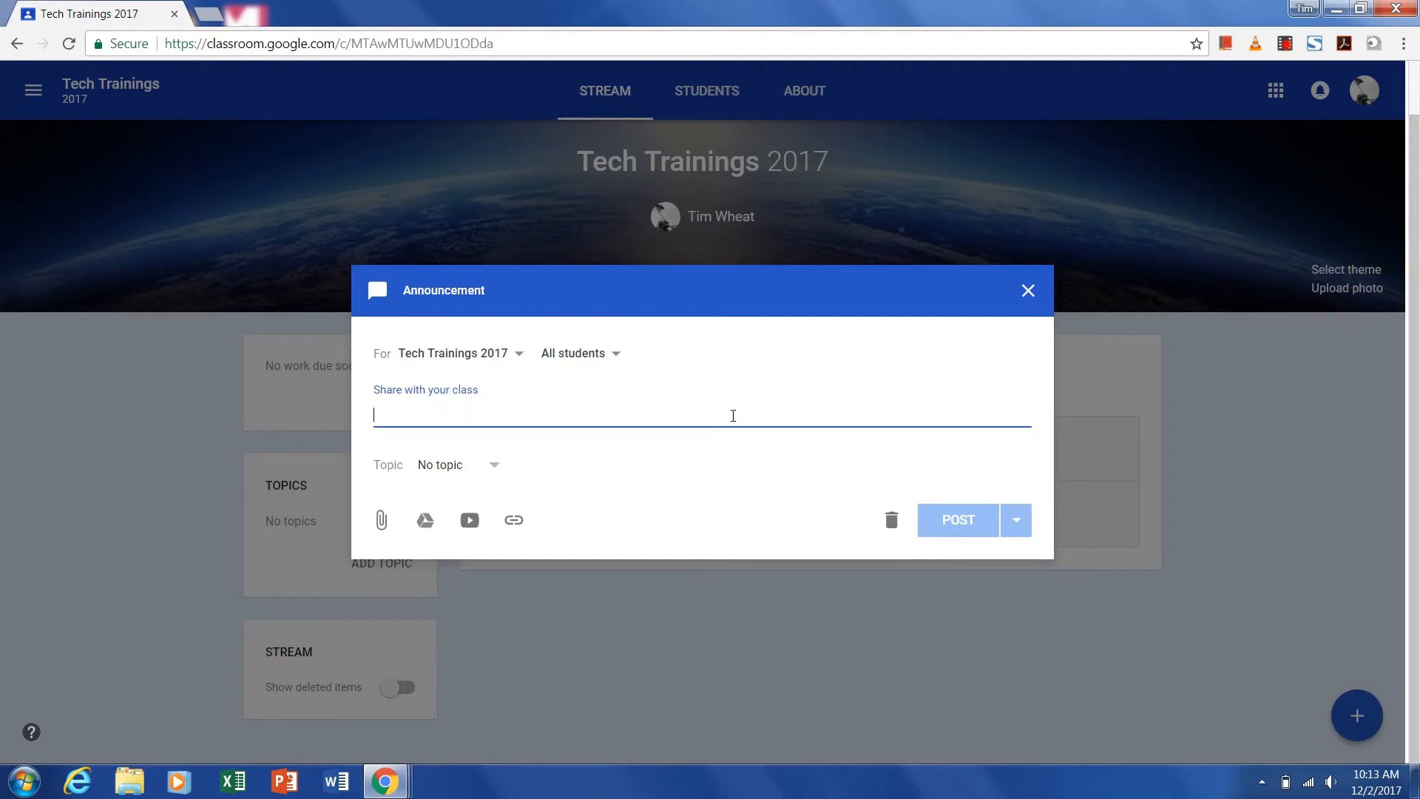
{"action": "type", "text": "Welc"}
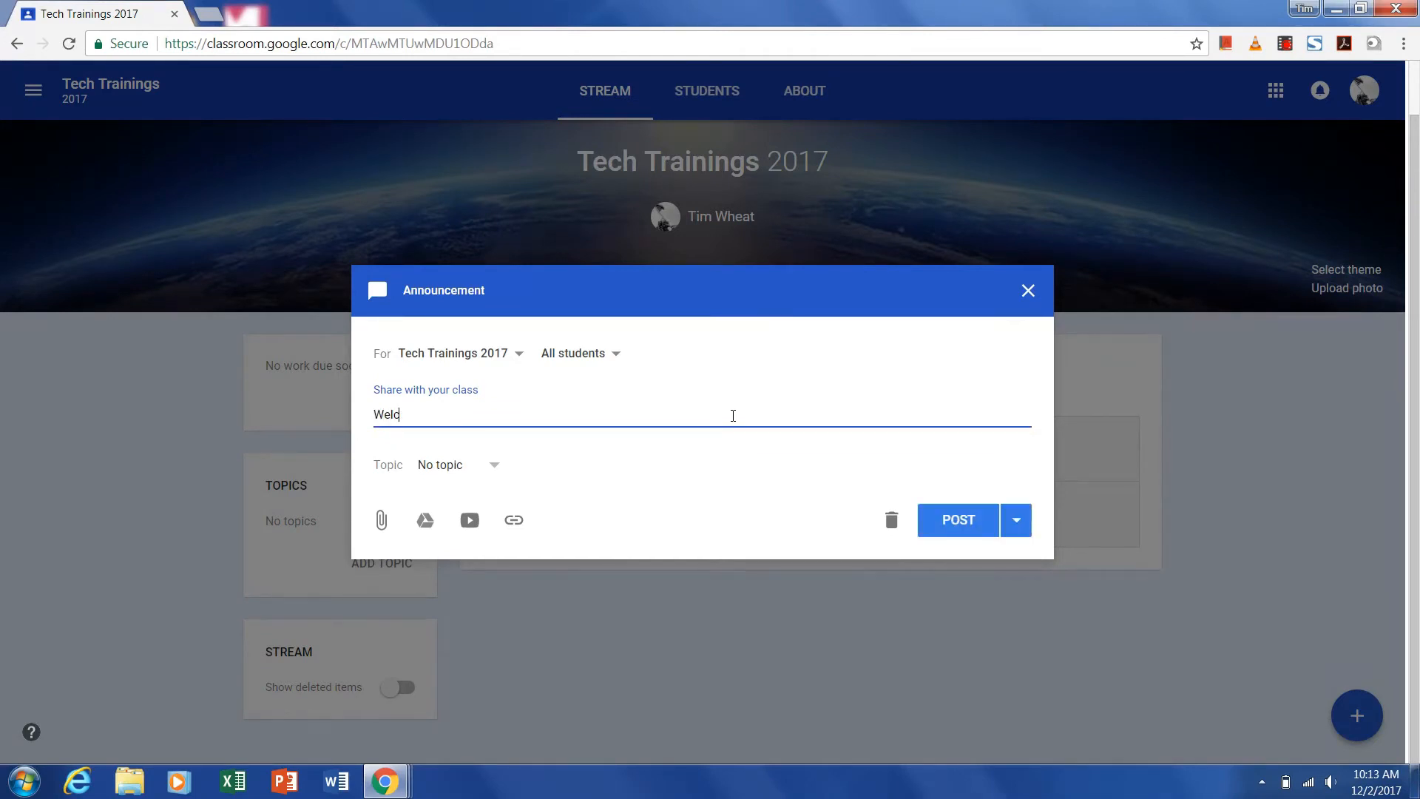
{"action": "type", "text": "ome to the class!"}
Step: Create the topic "Welcome" for the announcement, and view the choice of students who receive it
{"action": "left_click", "coordinate": [494, 467]}
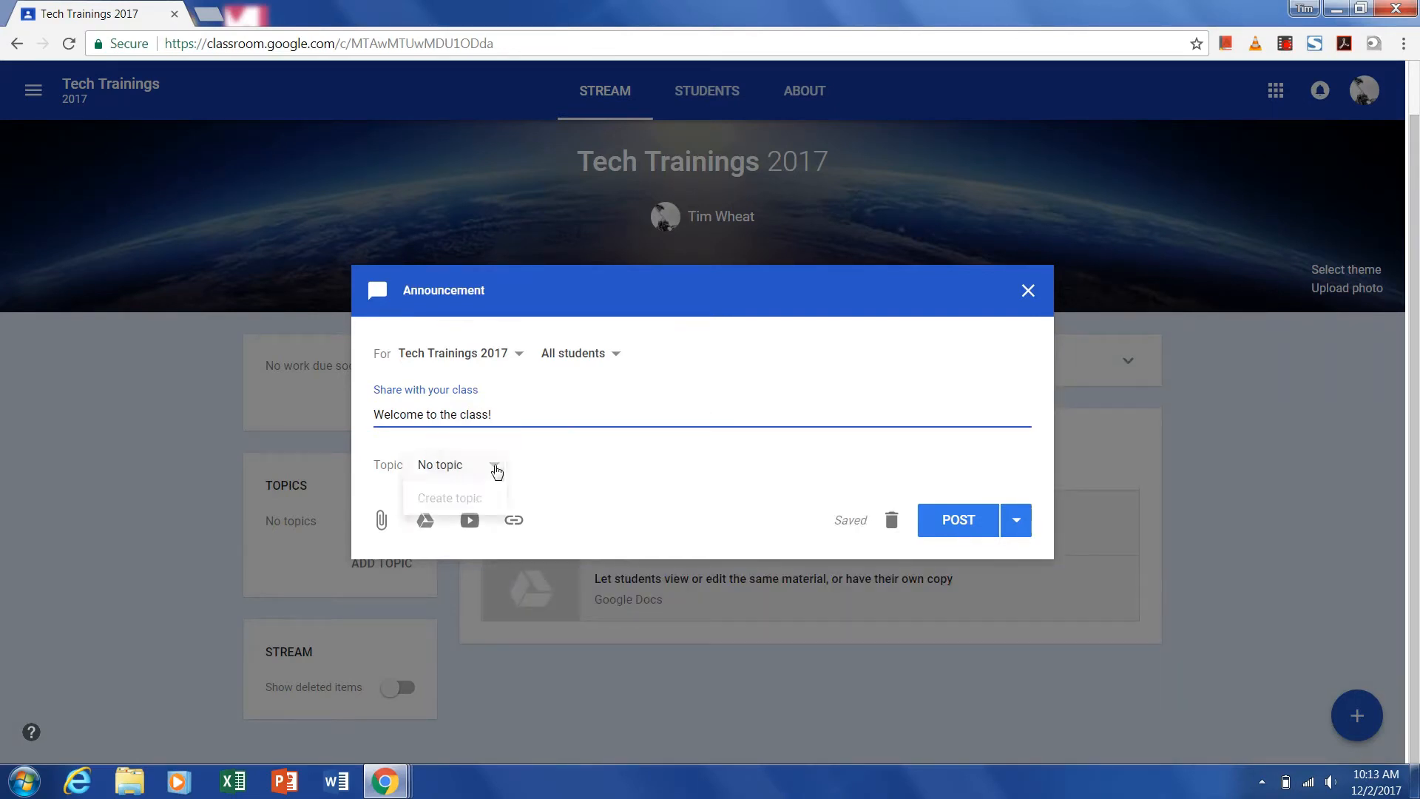
{"action": "left_click", "coordinate": [452, 497]}
{"action": "type", "text": "Welcome"}
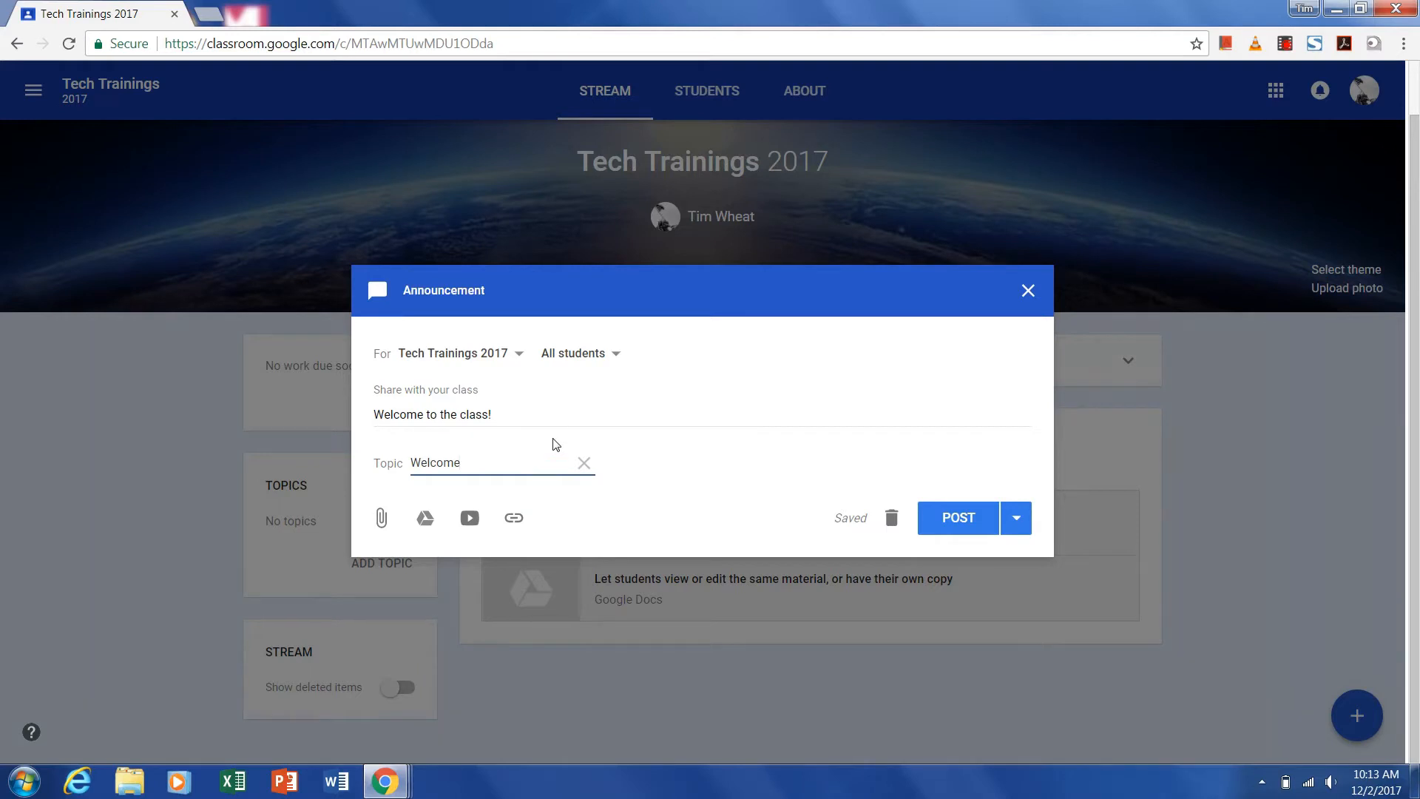
{"action": "left_click", "coordinate": [616, 357]}
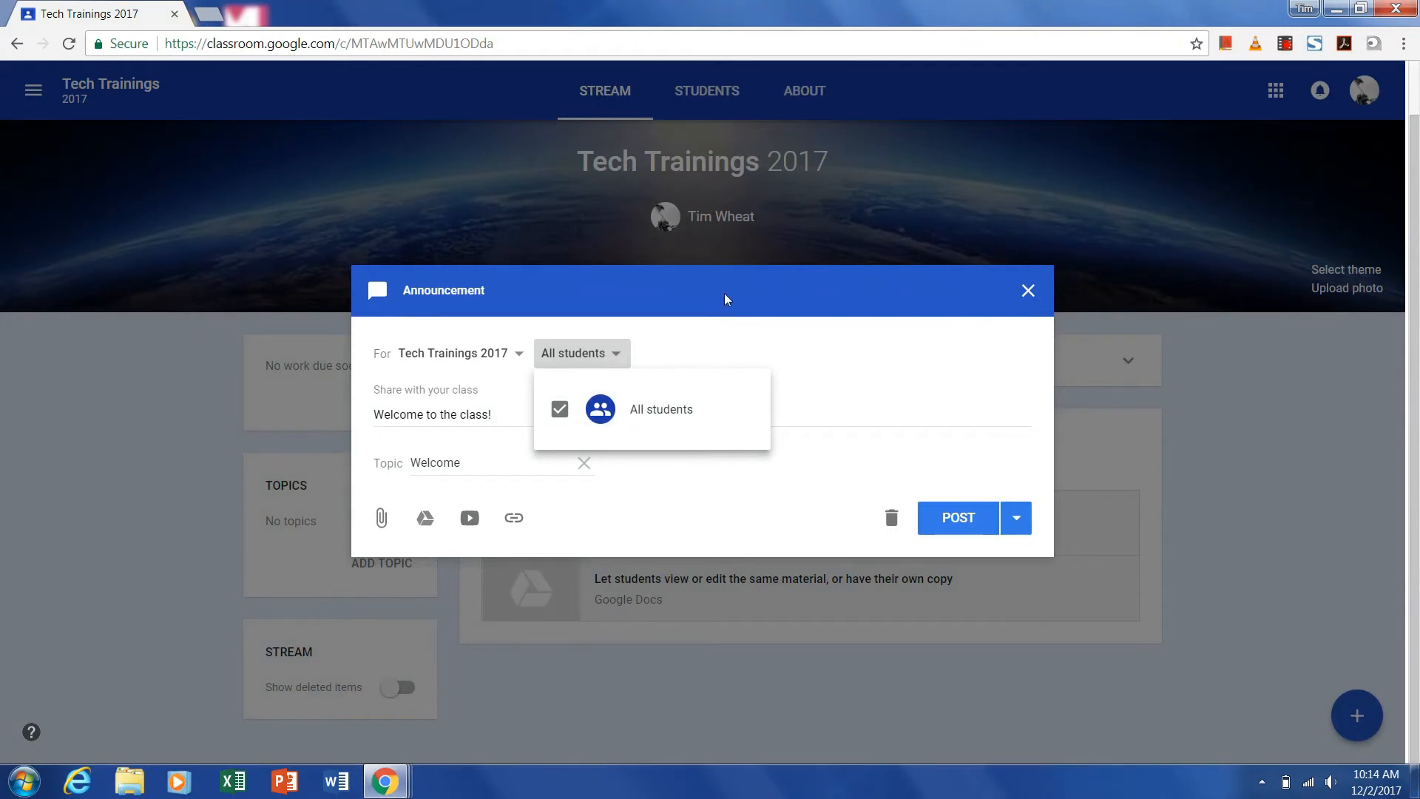
Step: Open the 8th Grade US History 2017-18 A1 class from Google Classroom in a new browser tab
{"action": "left_click", "coordinate": [204, 16]}
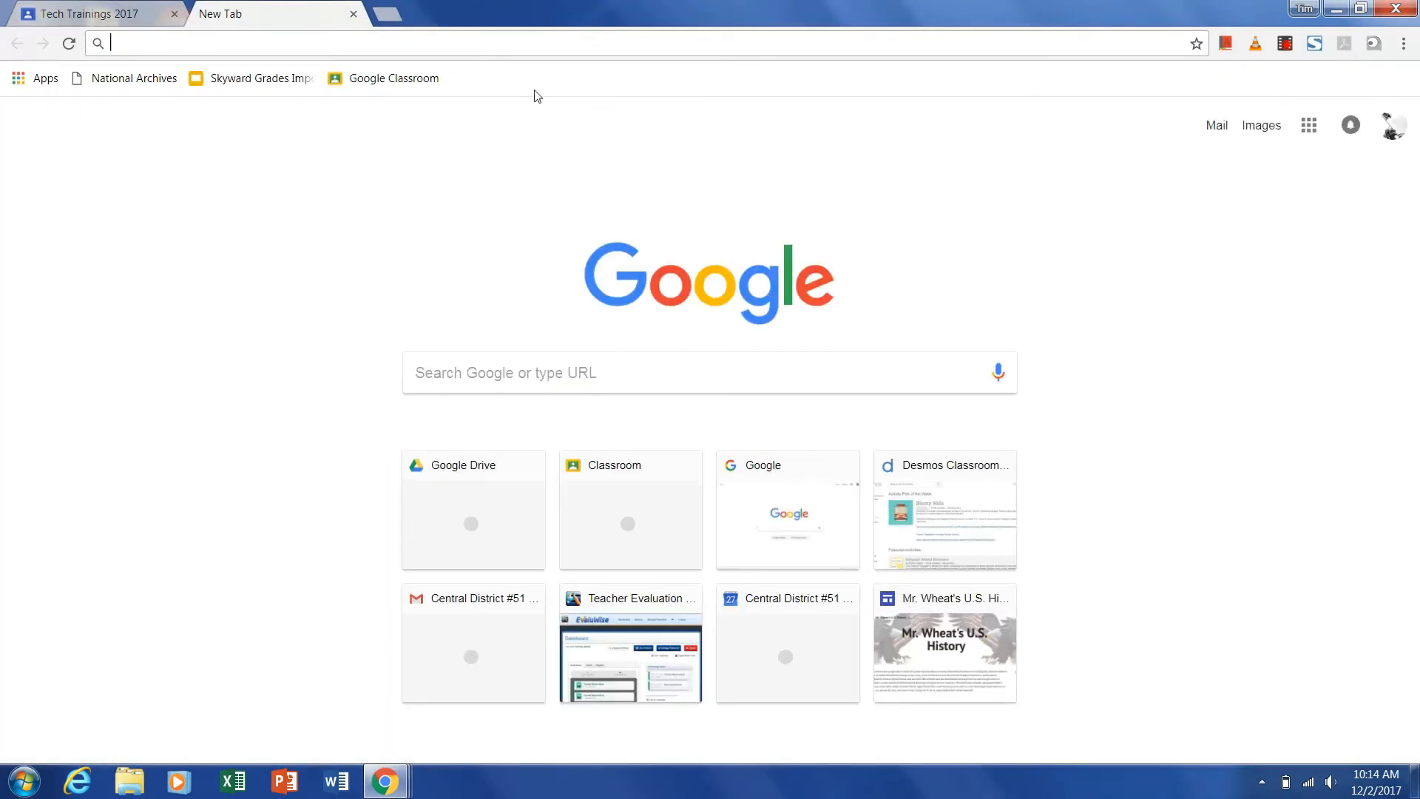
{"action": "left_click", "coordinate": [401, 82]}
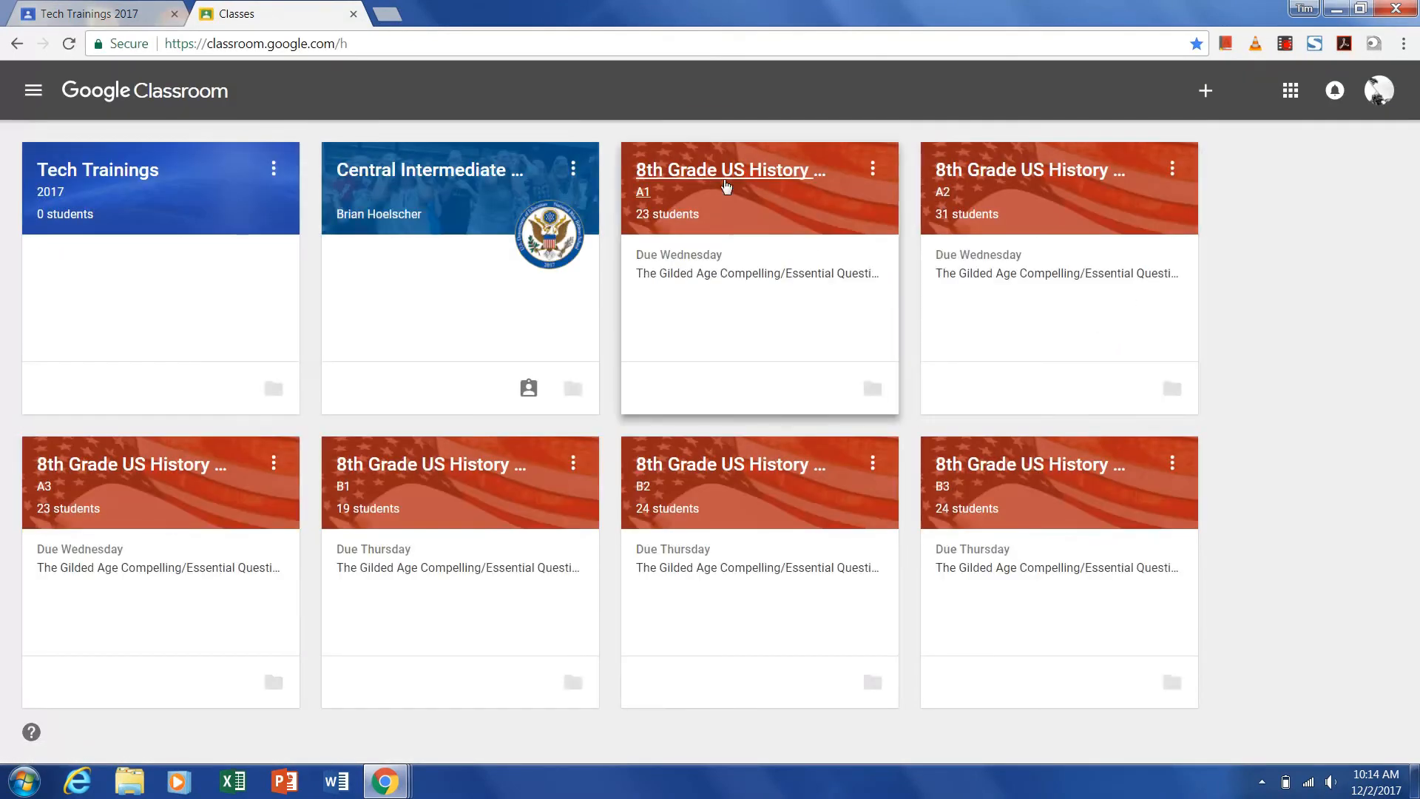
{"action": "left_click", "coordinate": [730, 177]}
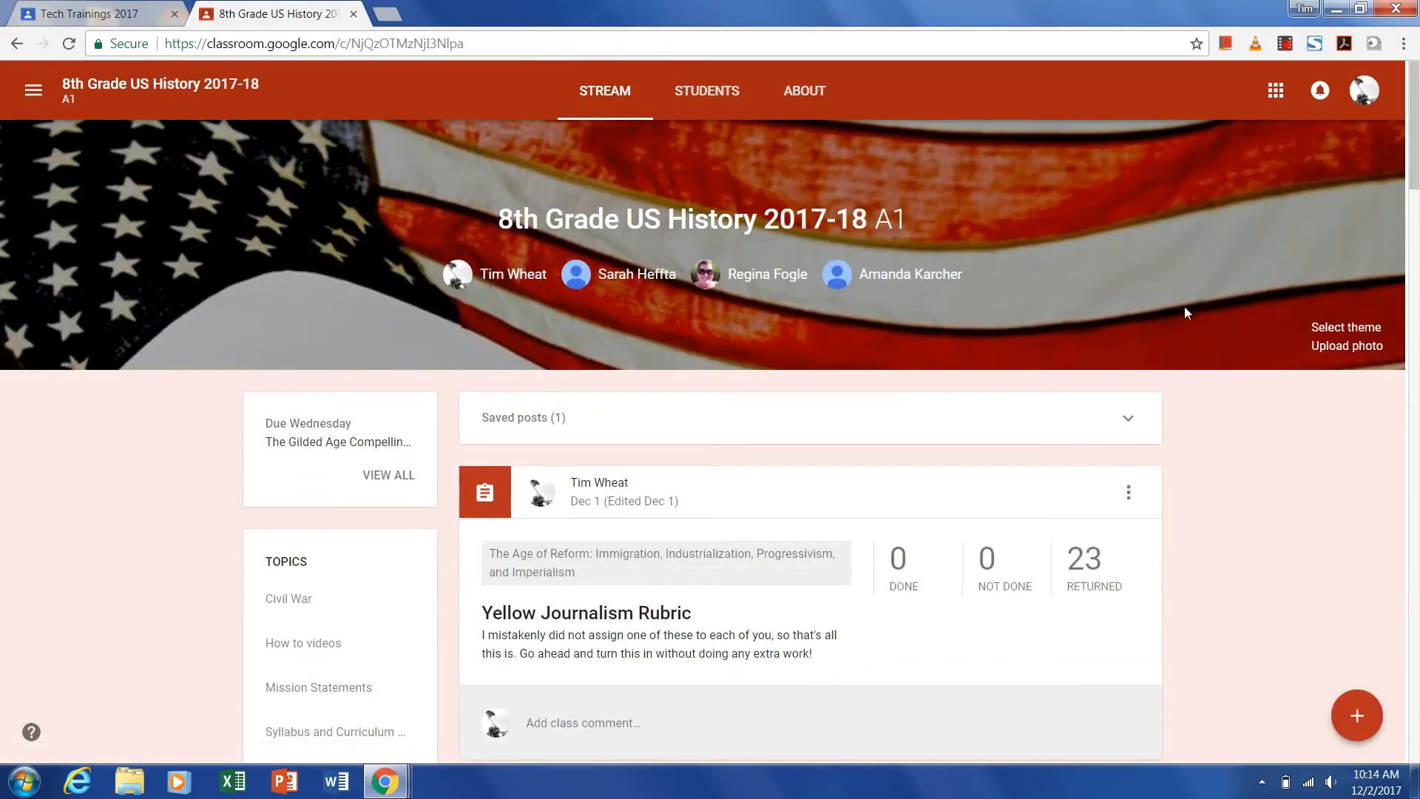
Step: Start a new assignment in the class and limit its recipients to only the last student in the class list
{"action": "mouse_move", "coordinate": [1356, 725]}
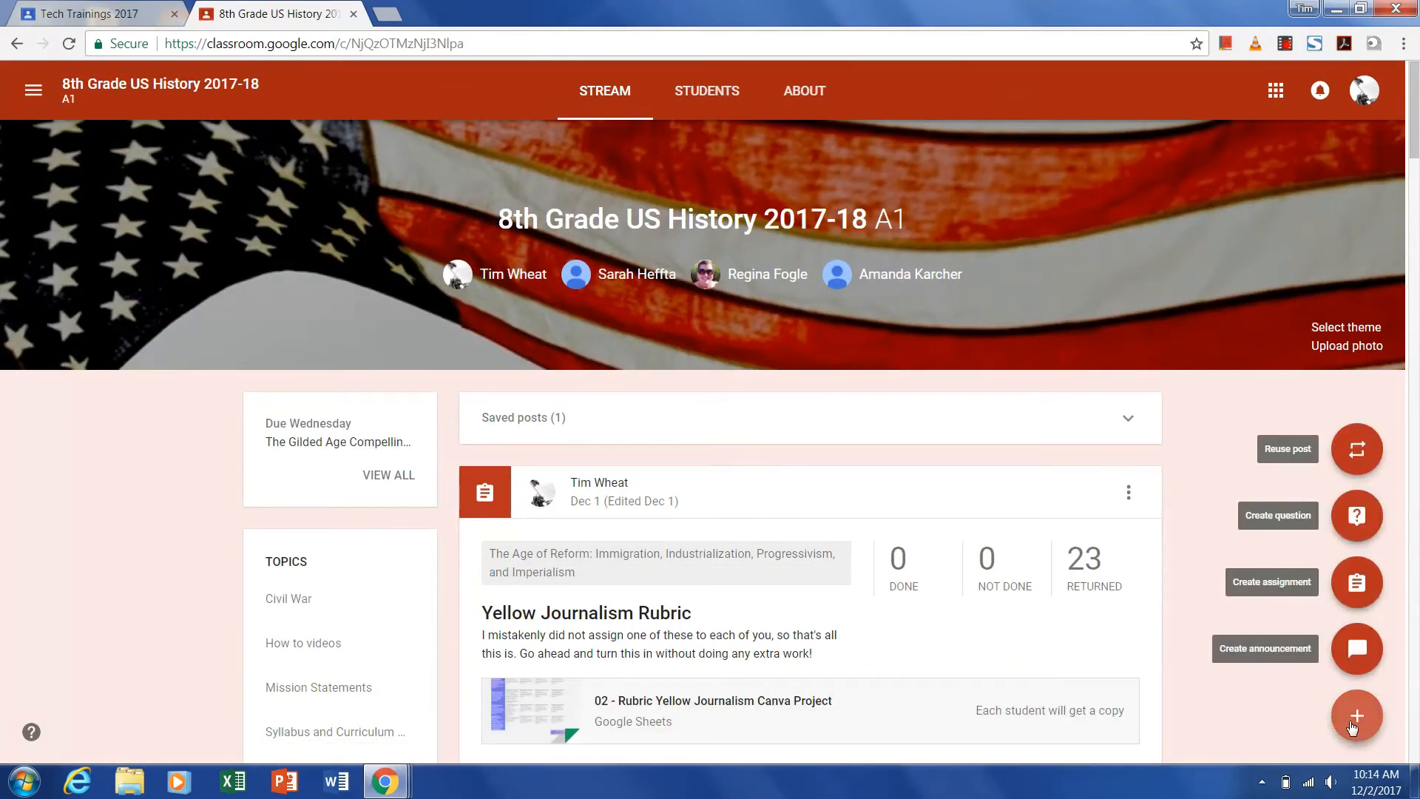
{"action": "left_click", "coordinate": [1356, 584]}
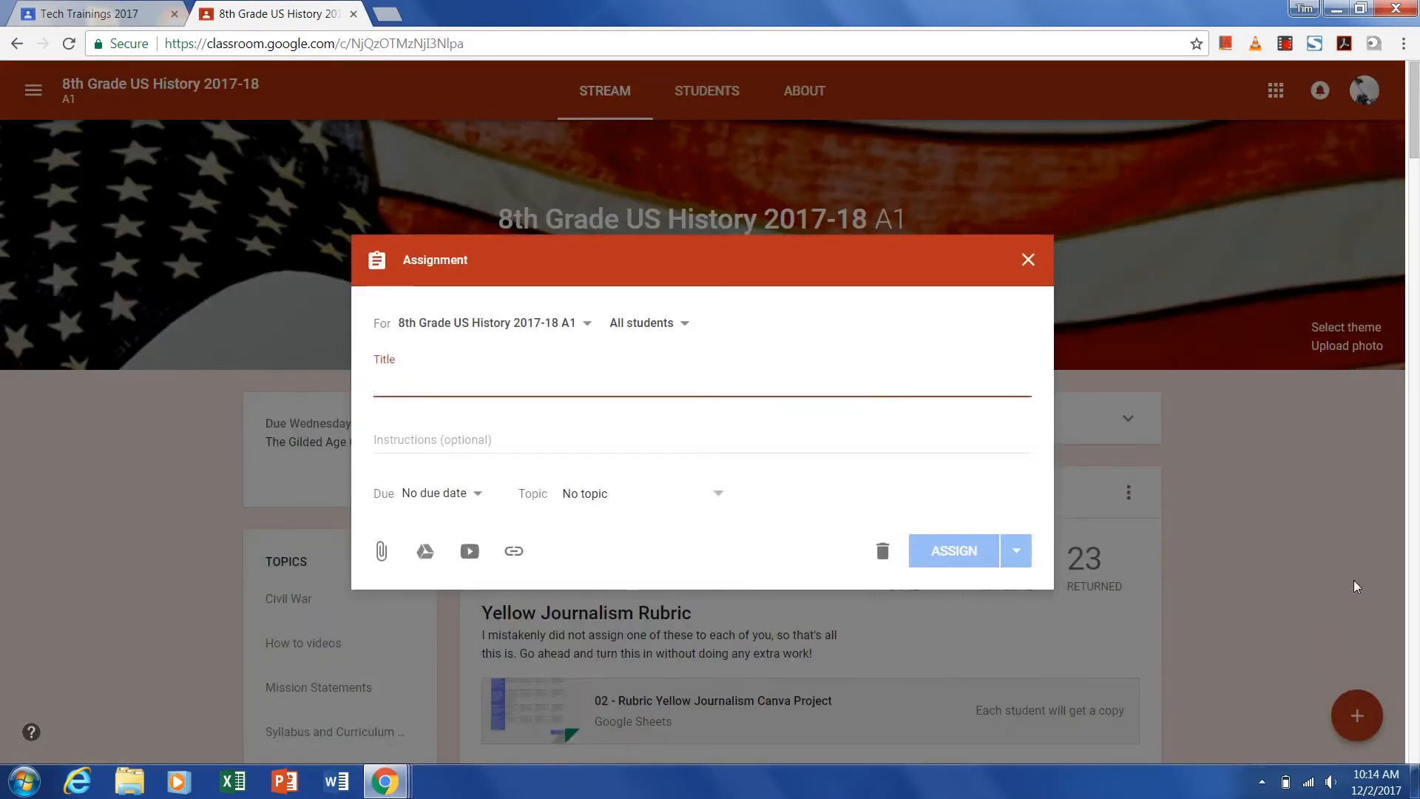
{"action": "left_click", "coordinate": [681, 323]}
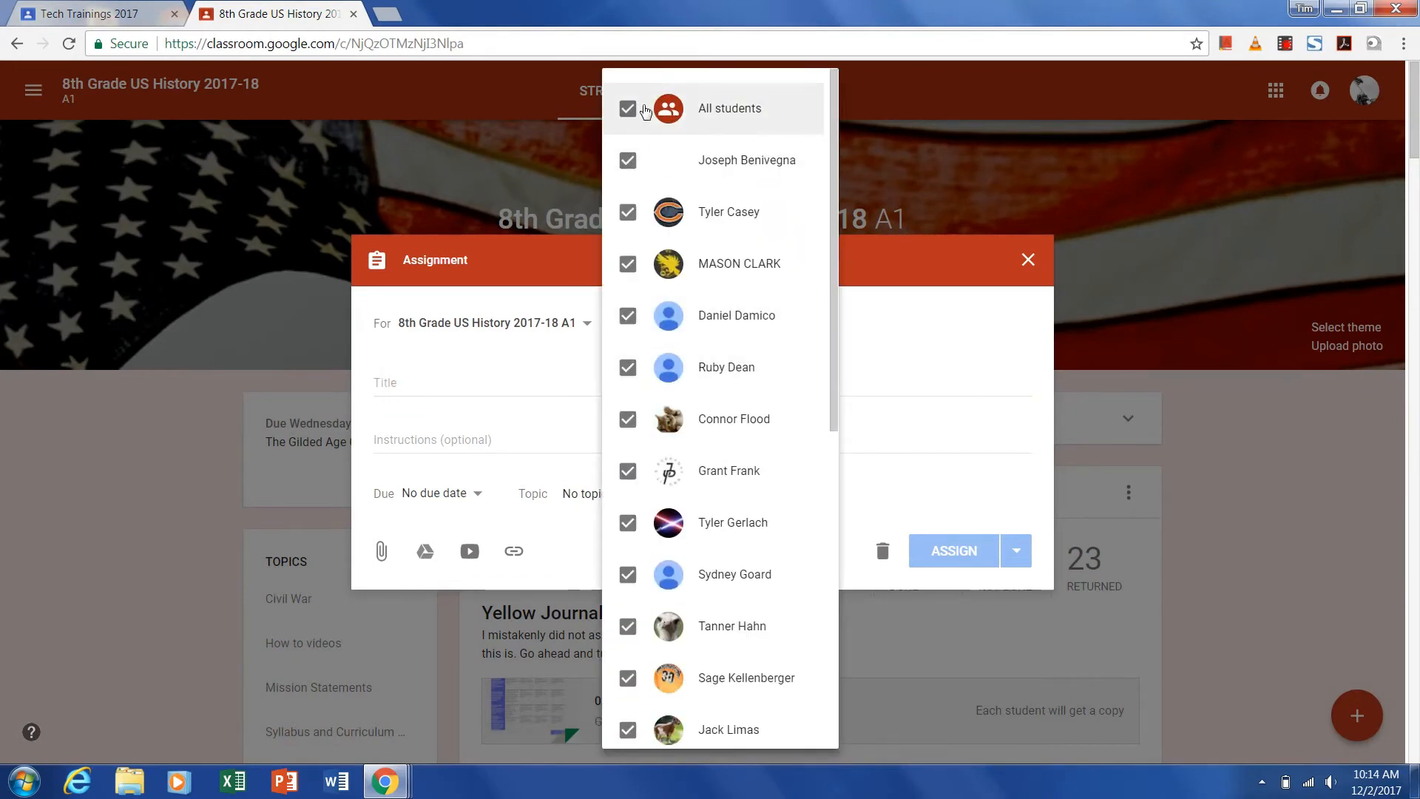
{"action": "left_click", "coordinate": [628, 109]}
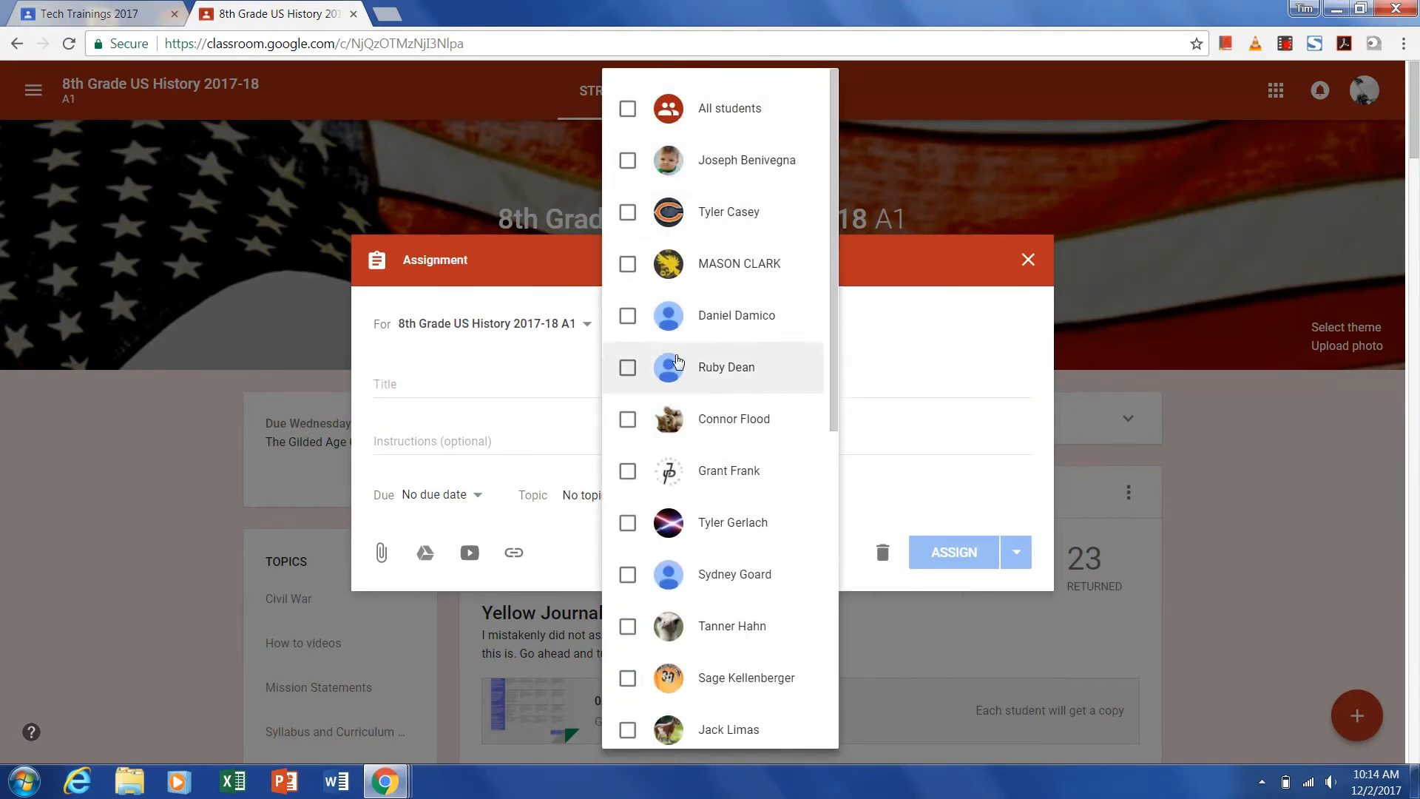
{"action": "scroll", "coordinate": [740, 522], "scroll_direction": "down", "scroll_amount": 8}
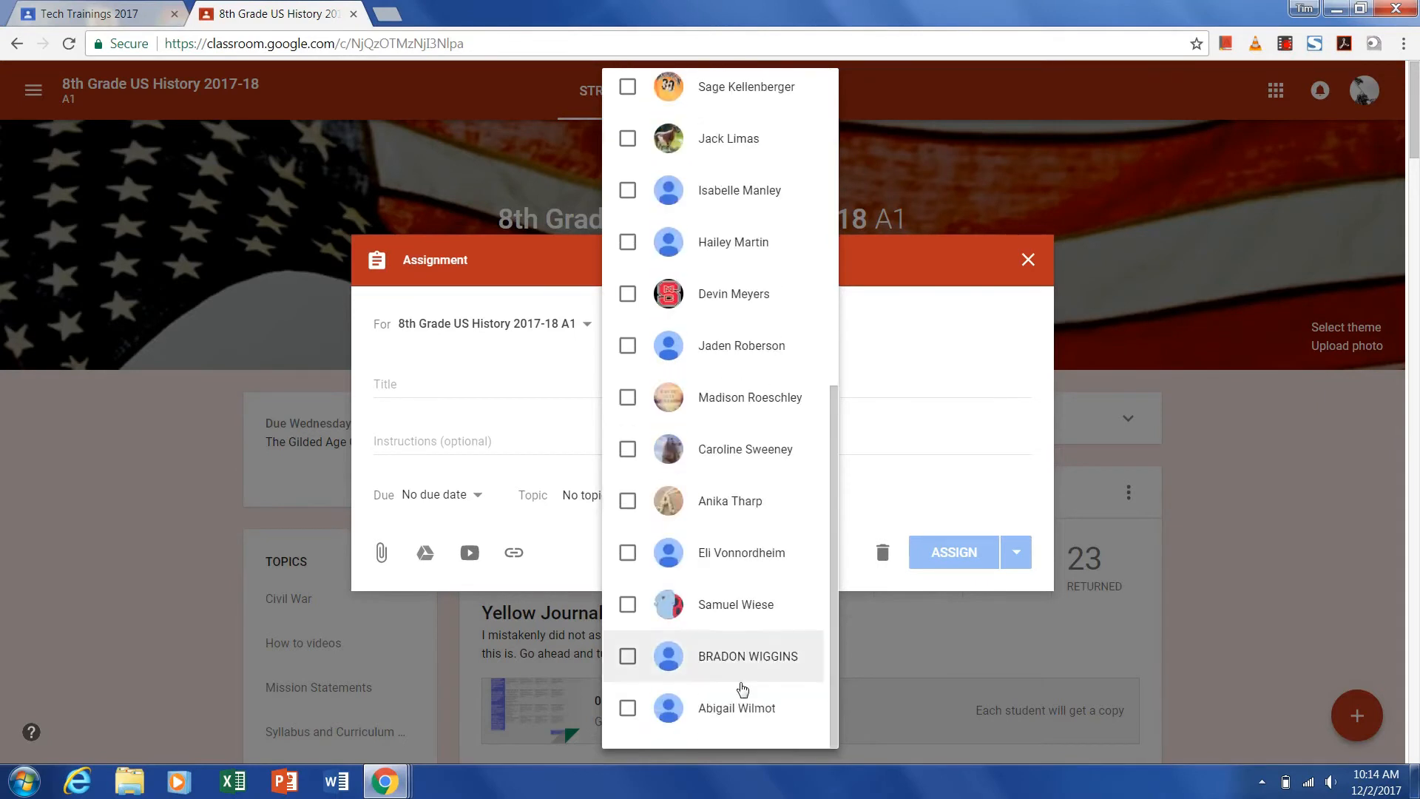
{"action": "left_click", "coordinate": [740, 707]}
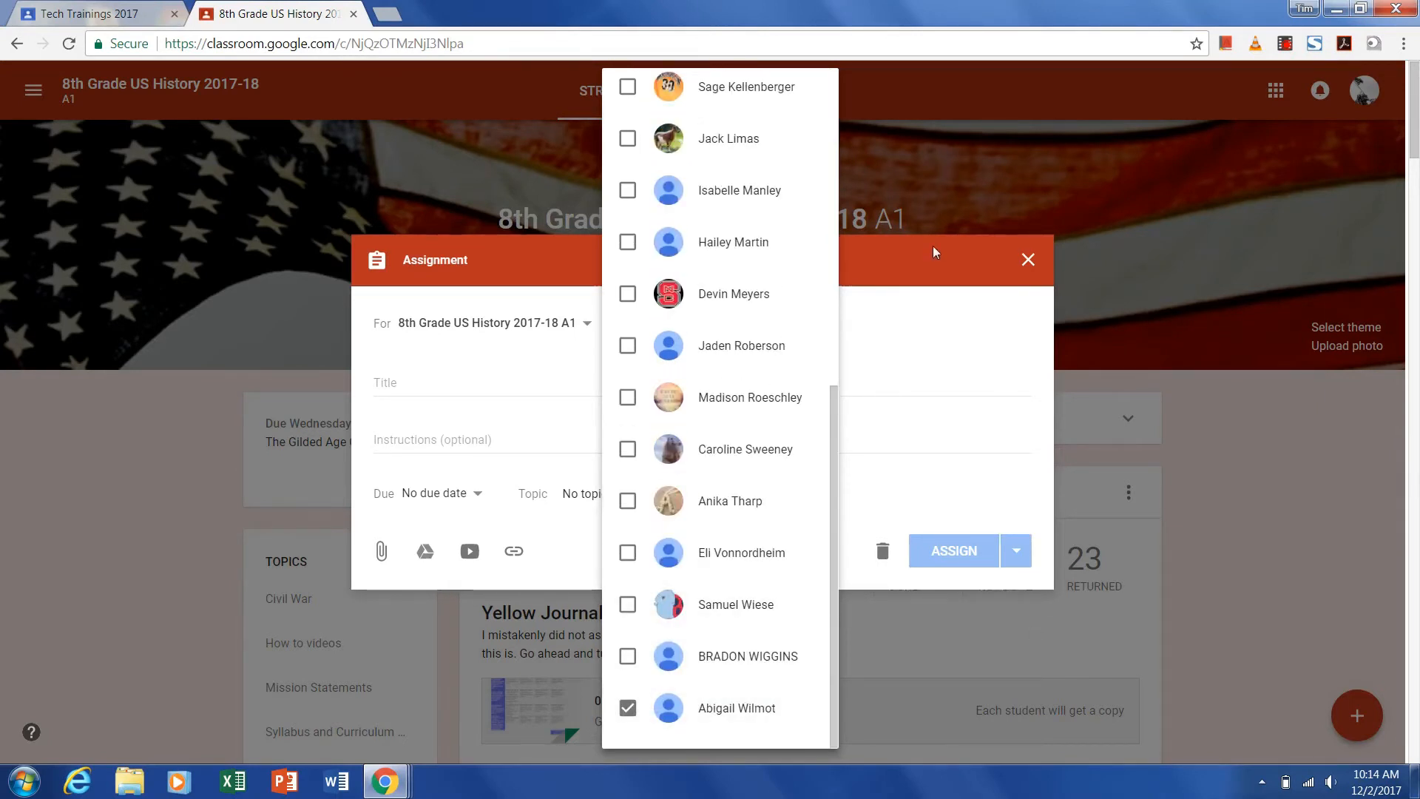
{"action": "left_click", "coordinate": [835, 601]}
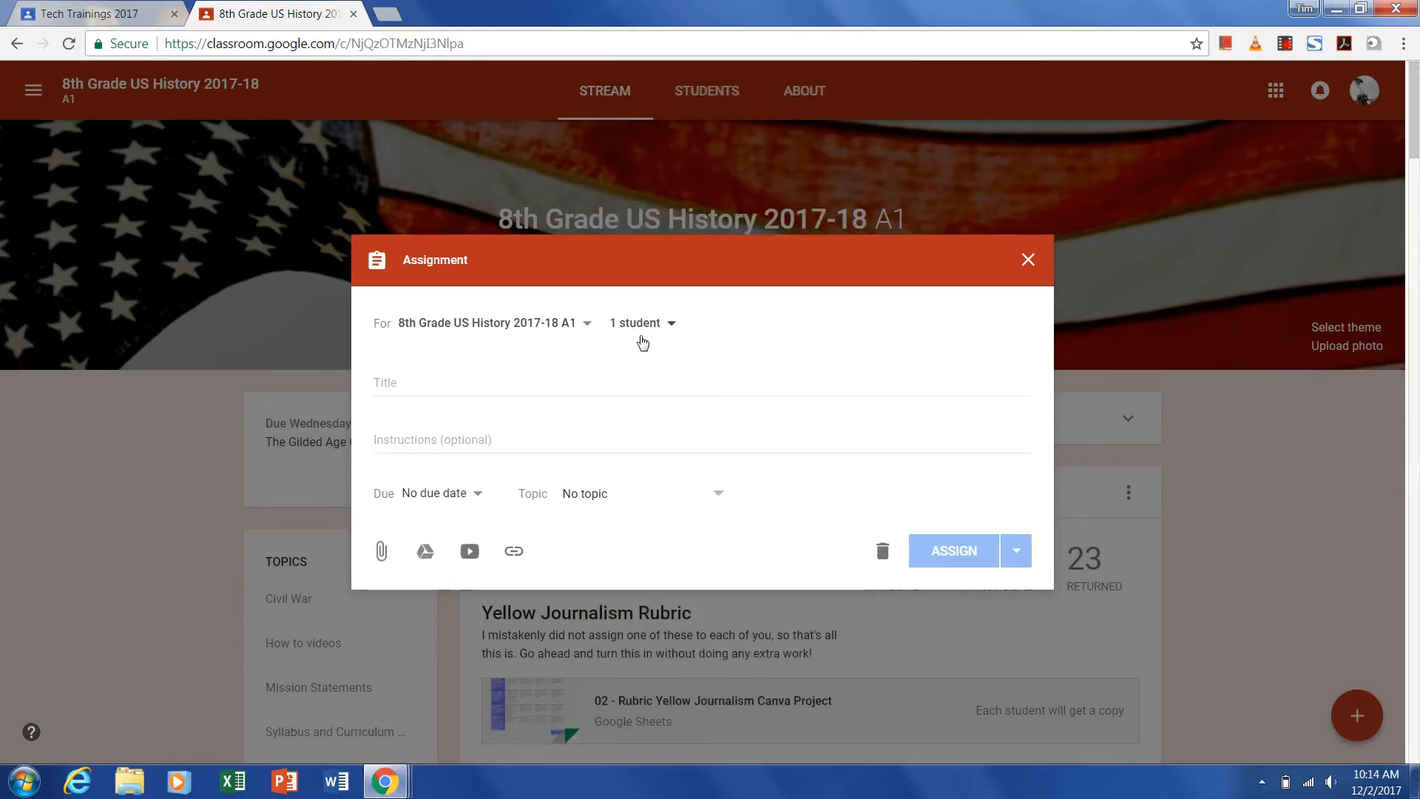
Step: Title the assignment "Yellow Journalism"
{"action": "left_click", "coordinate": [583, 383]}
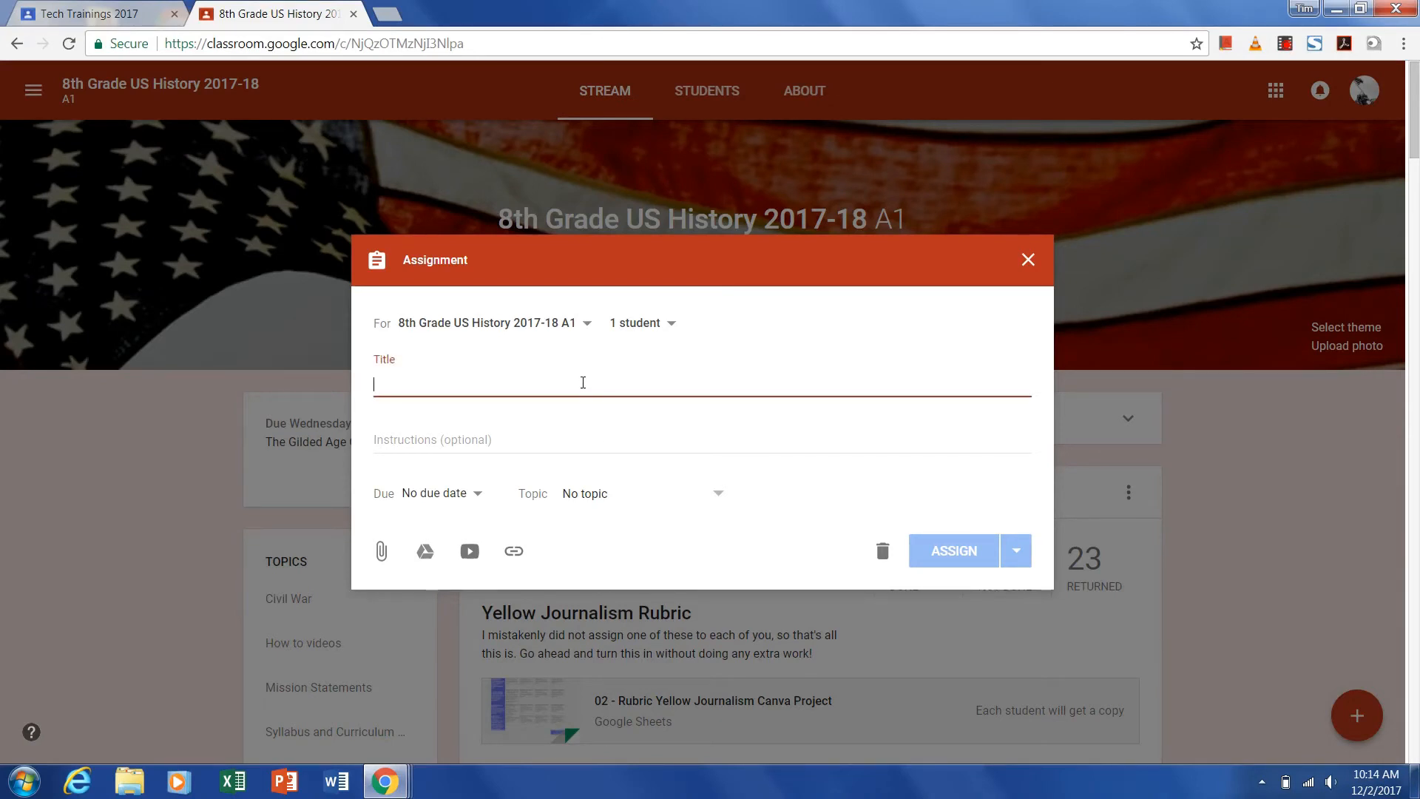
{"action": "type", "text": "Yellow"}
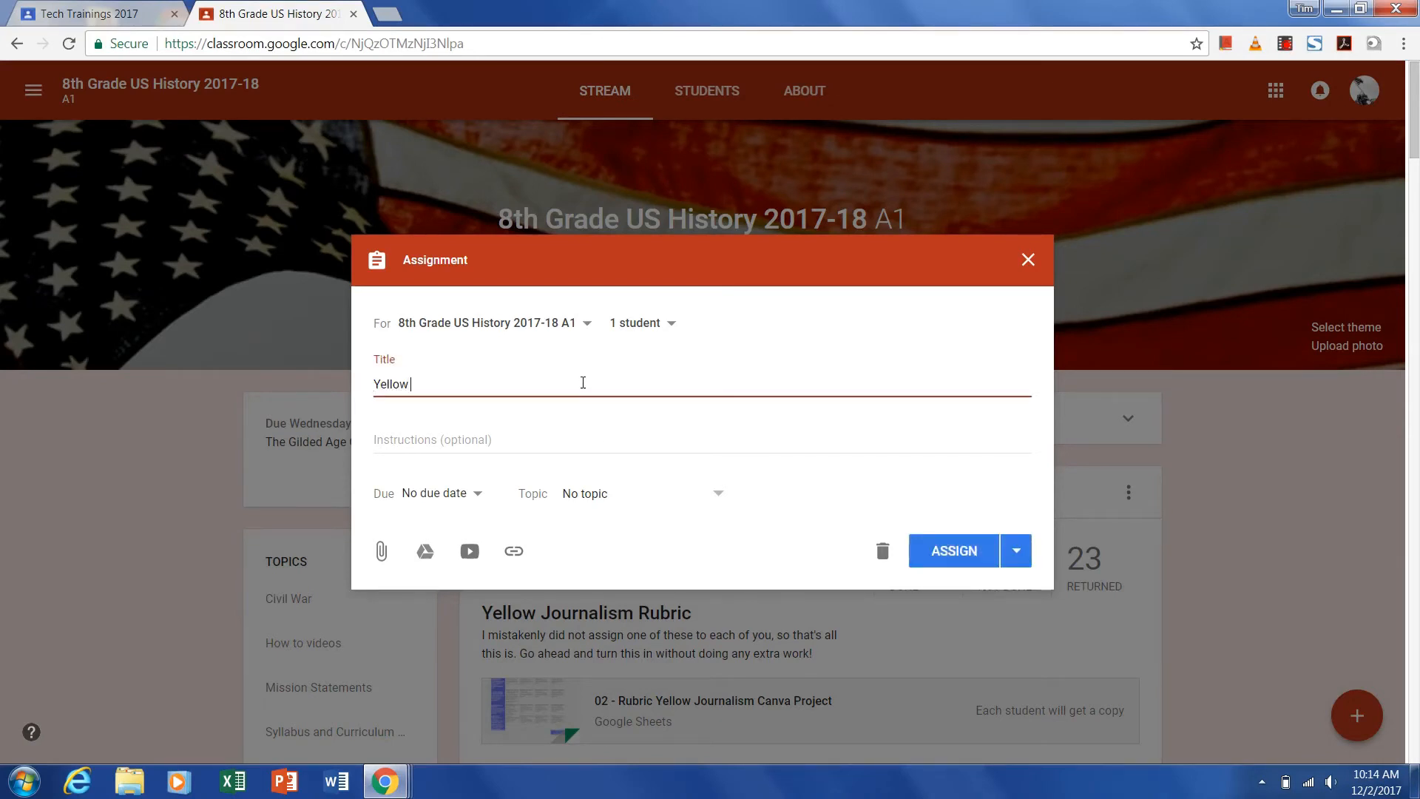
{"action": "type", "text": " Journalism"}
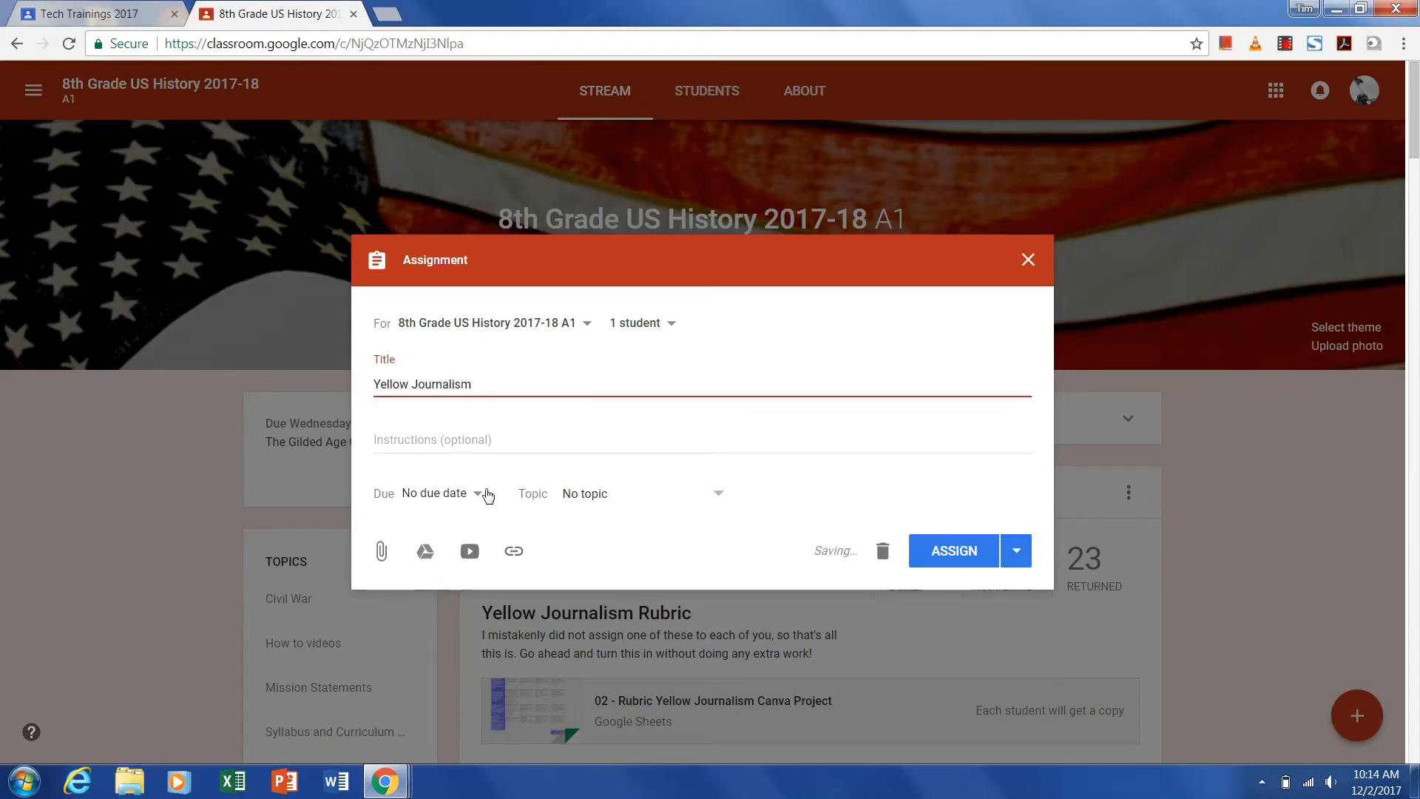
Step: Set the assignment's due date to Dec 8, 2017 and its due time to 3:00 PM
{"action": "left_click", "coordinate": [485, 495]}
{"action": "left_click", "coordinate": [514, 560]}
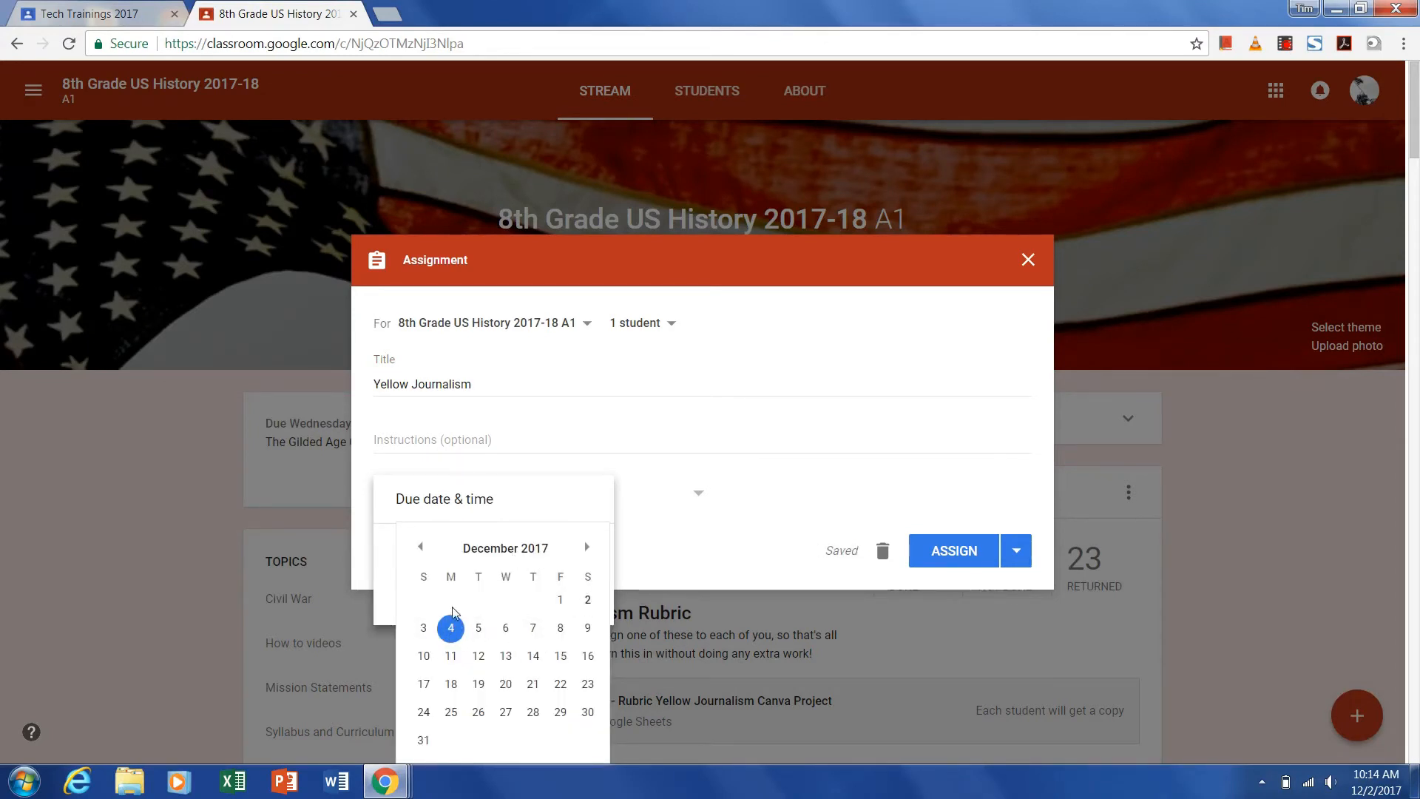
{"action": "left_click", "coordinate": [561, 628]}
{"action": "left_click", "coordinate": [517, 601]}
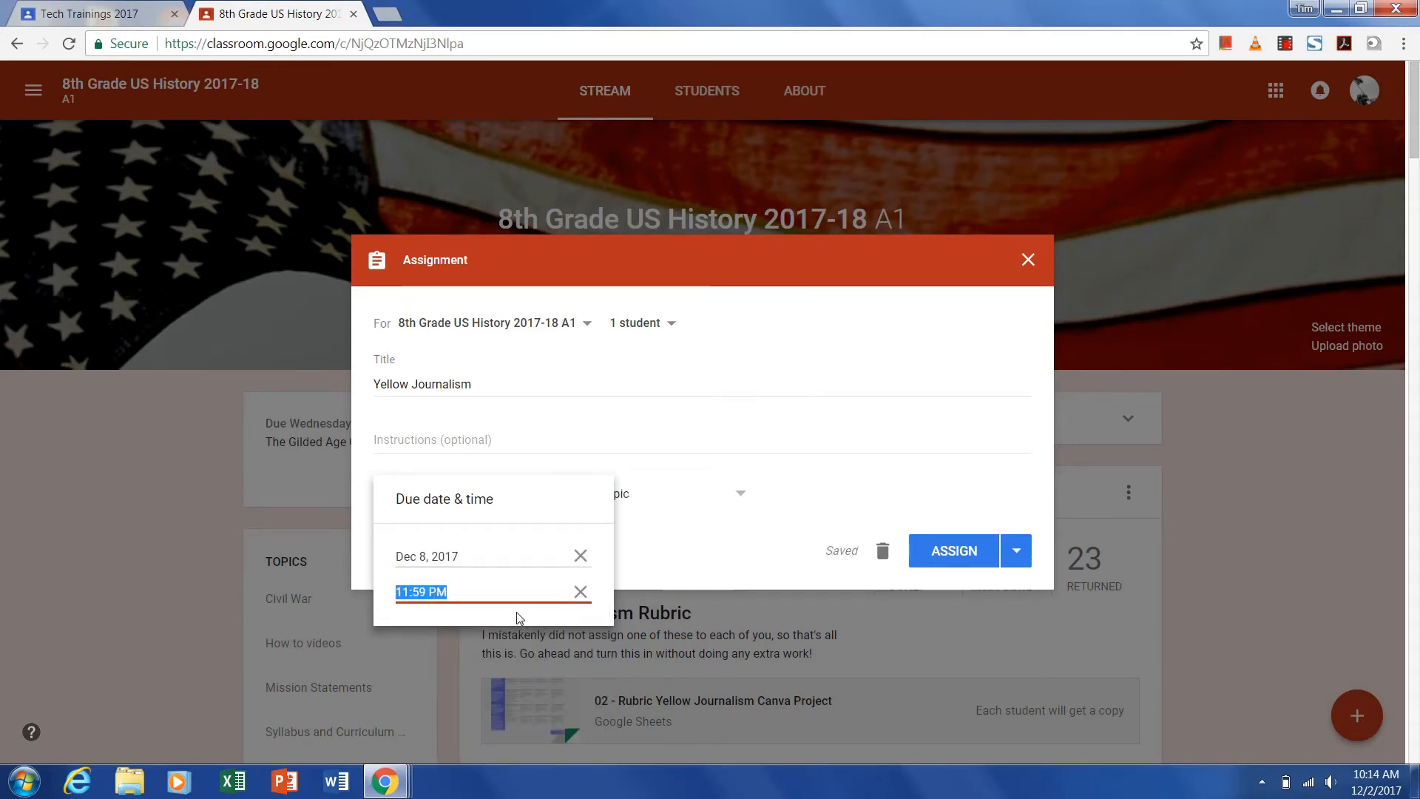
{"action": "type", "text": "3"}
{"action": "key", "text": "Return"}
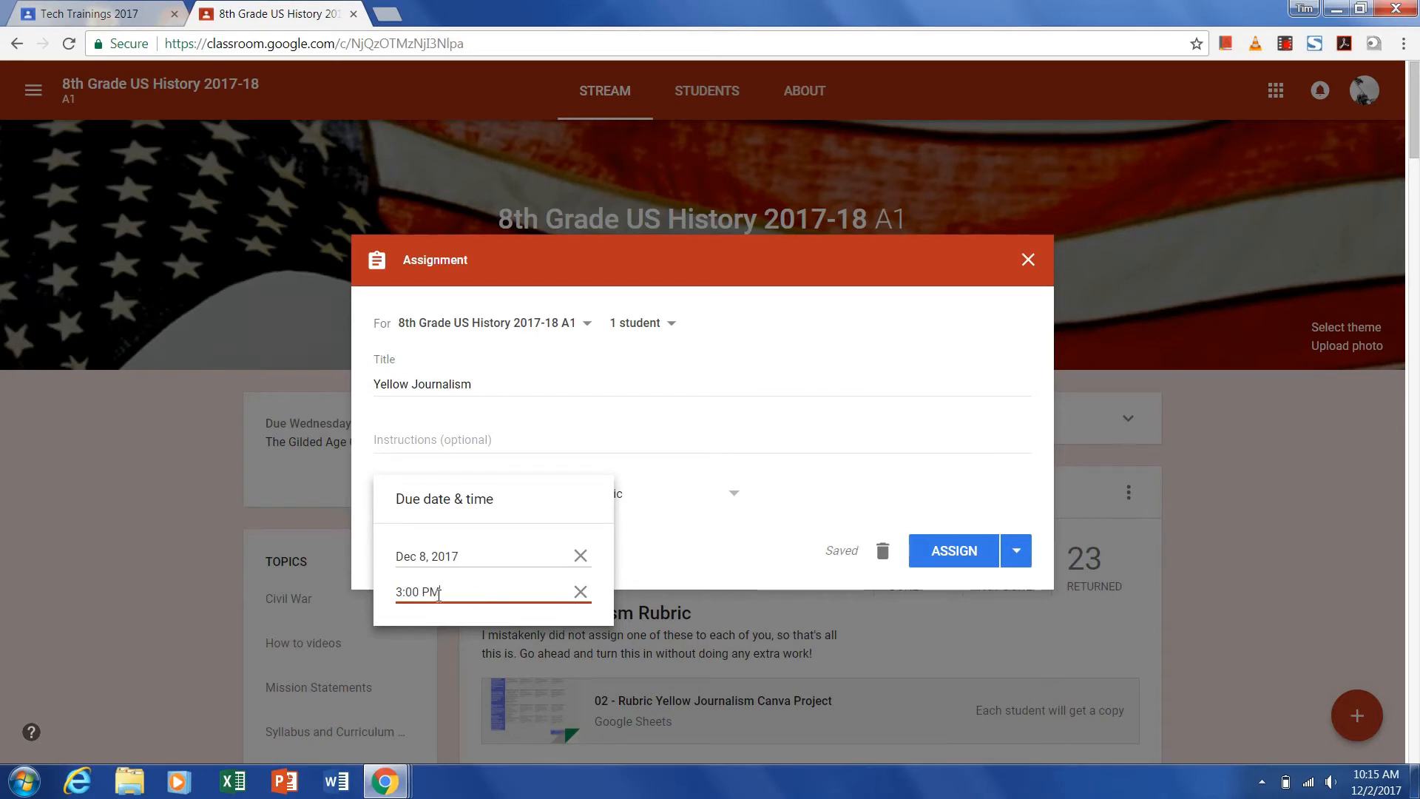
{"action": "left_click", "coordinate": [903, 484]}
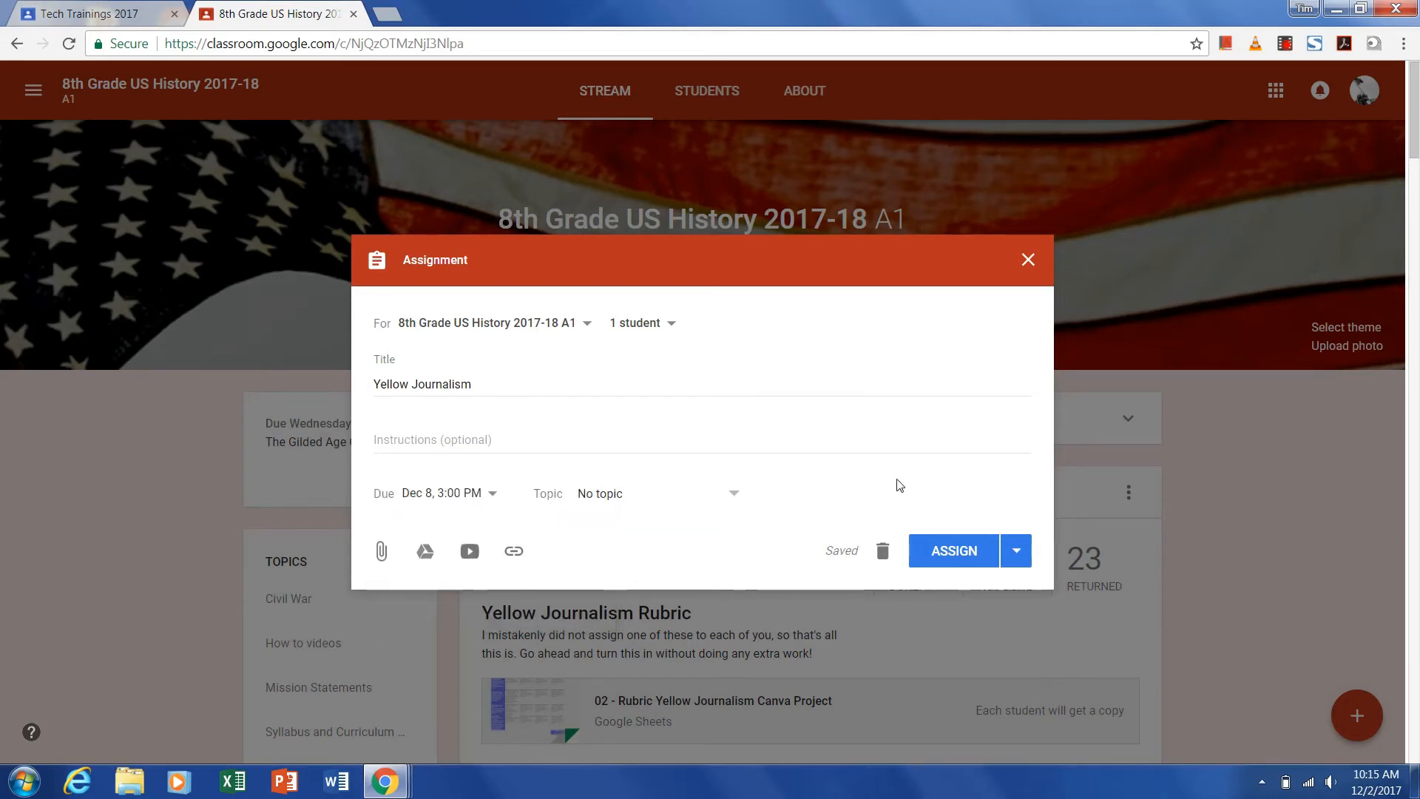
Step: File the assignment under the existing topic "The Age of Reform: Immigration, Industrialization, Progressivism, and Imperialism"
{"action": "left_click", "coordinate": [722, 522]}
{"action": "scroll", "coordinate": [831, 600], "scroll_direction": "down", "scroll_amount": 1}
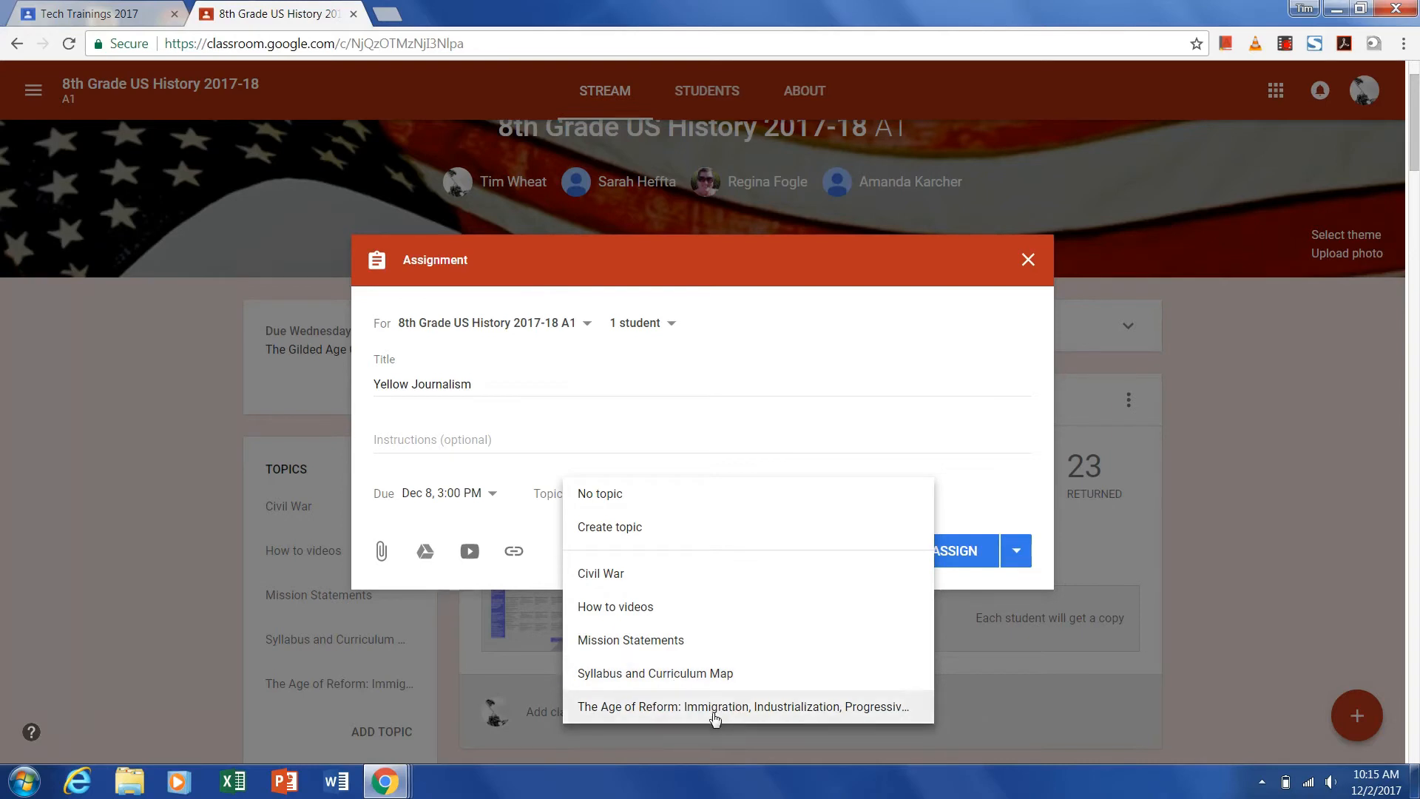
{"action": "scroll", "coordinate": [714, 718], "scroll_direction": "down", "scroll_amount": 1}
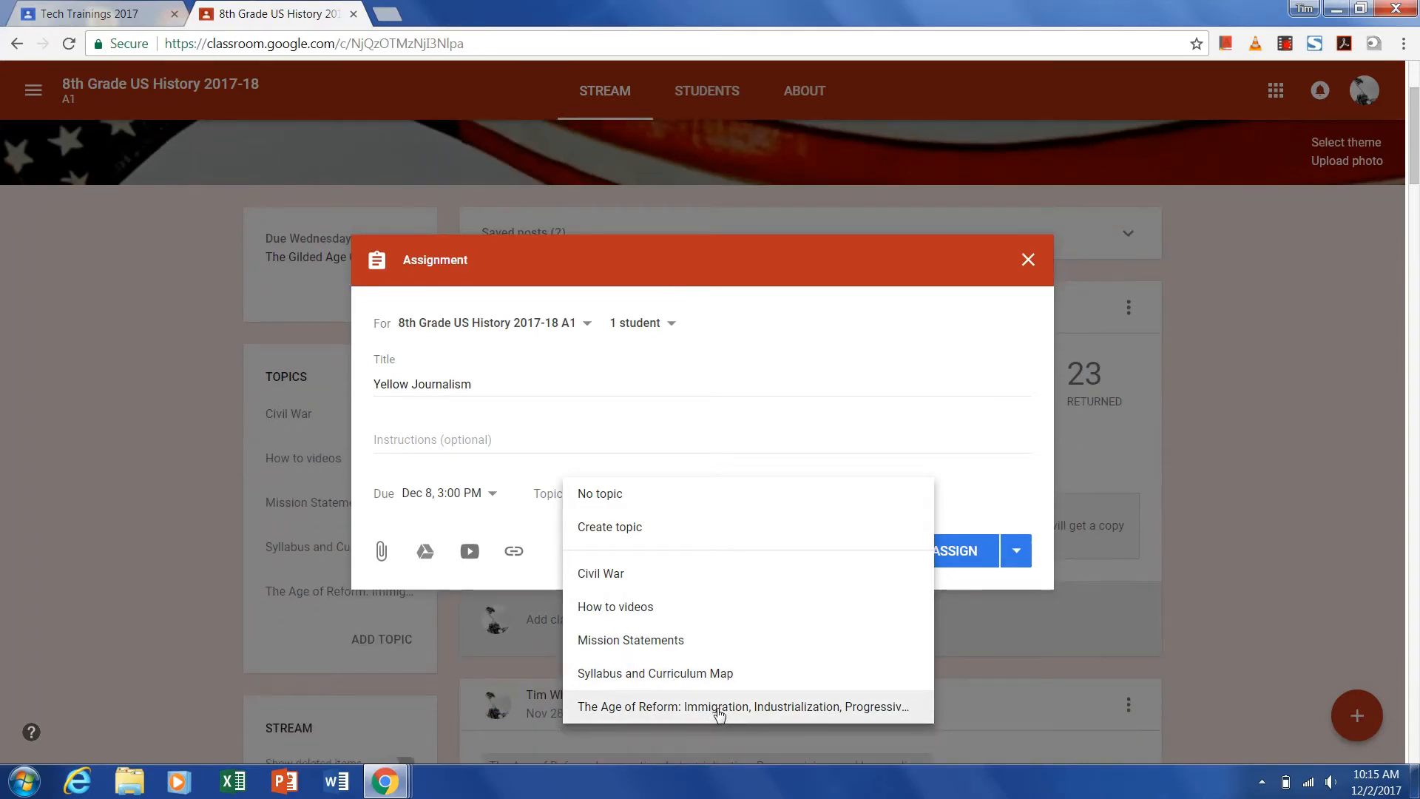
{"action": "left_click", "coordinate": [718, 708]}
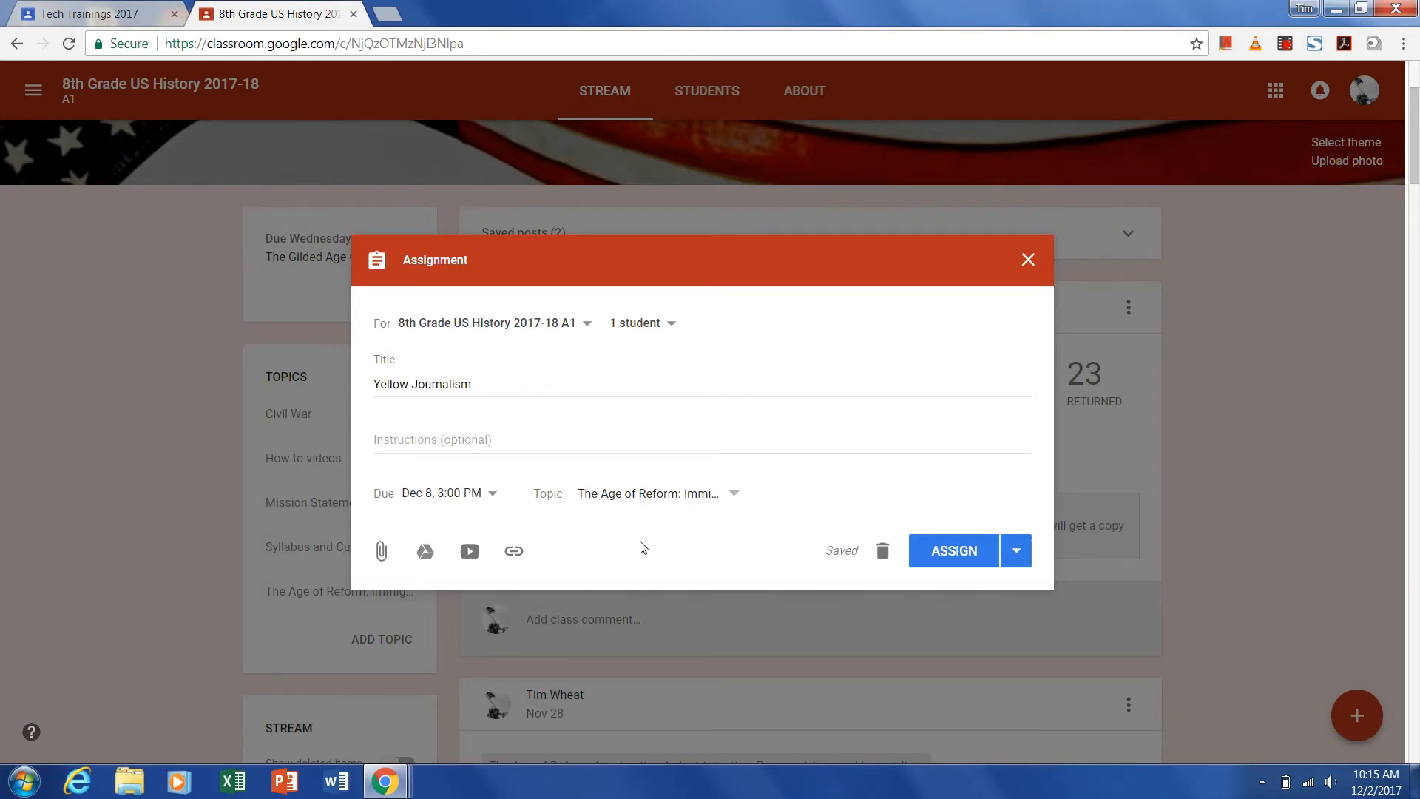
Step: Search Google Drive for "Yellow journalism rubric" to find a file to attach to the assignment
{"action": "left_click", "coordinate": [427, 553]}
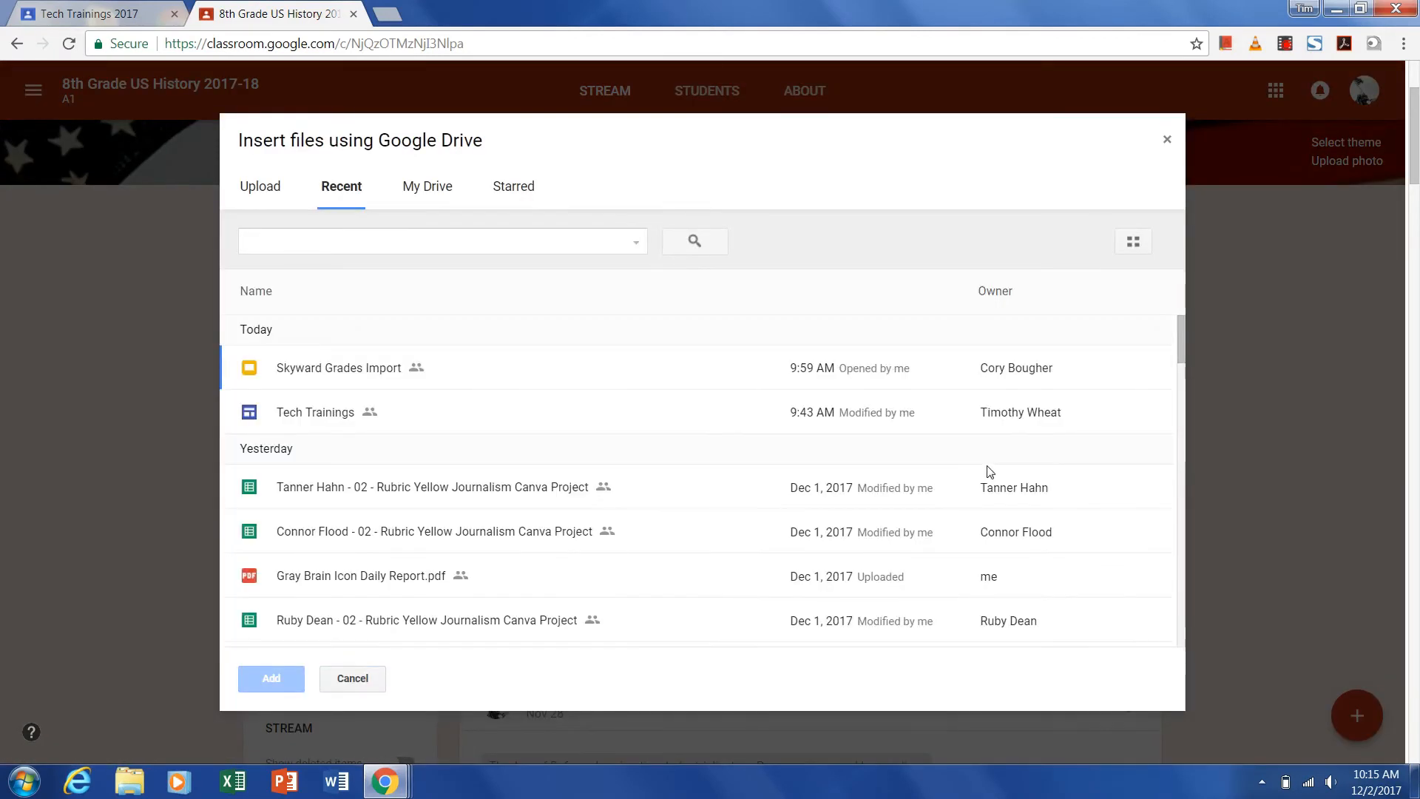
{"action": "left_click", "coordinate": [455, 230]}
{"action": "type", "text": "Yello"}
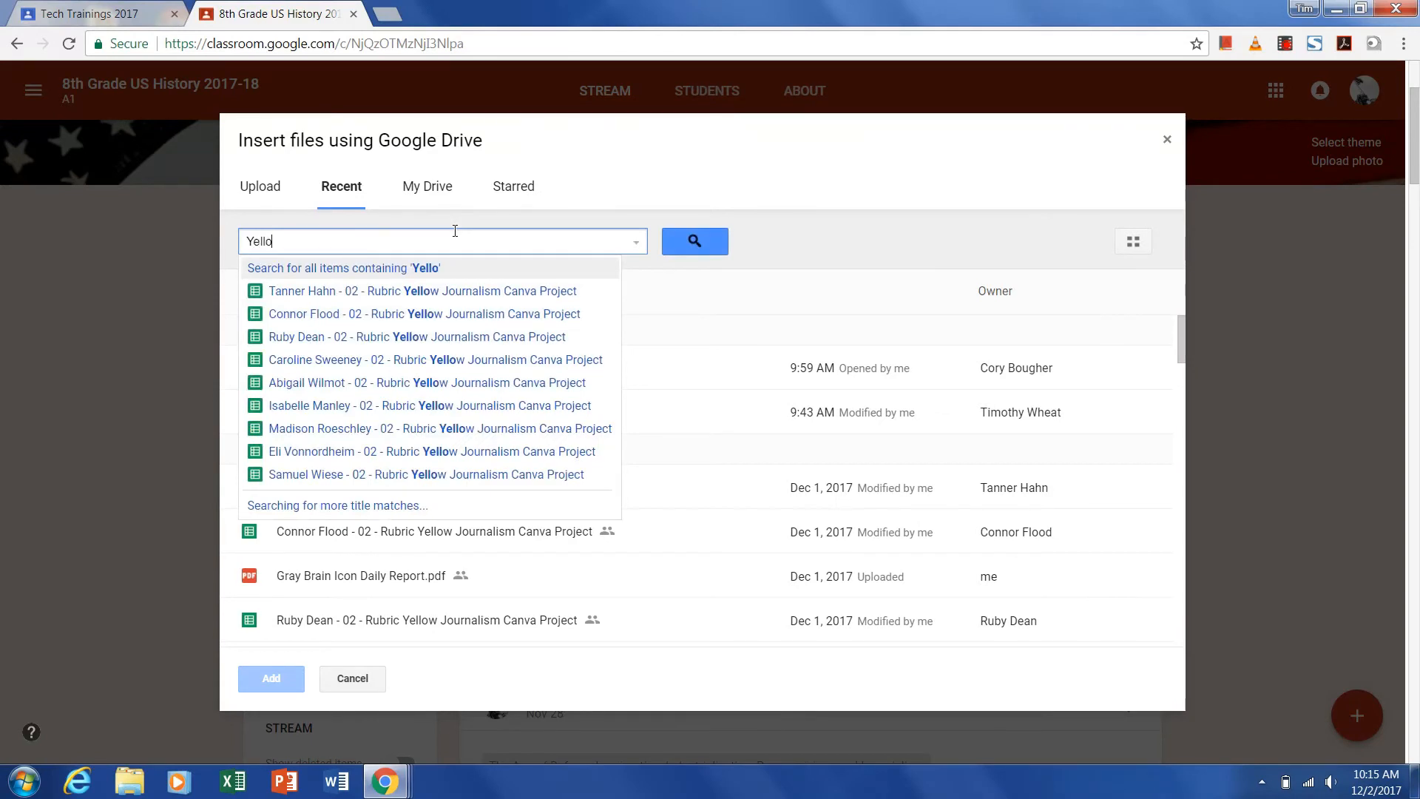
{"action": "type", "text": "w journa"}
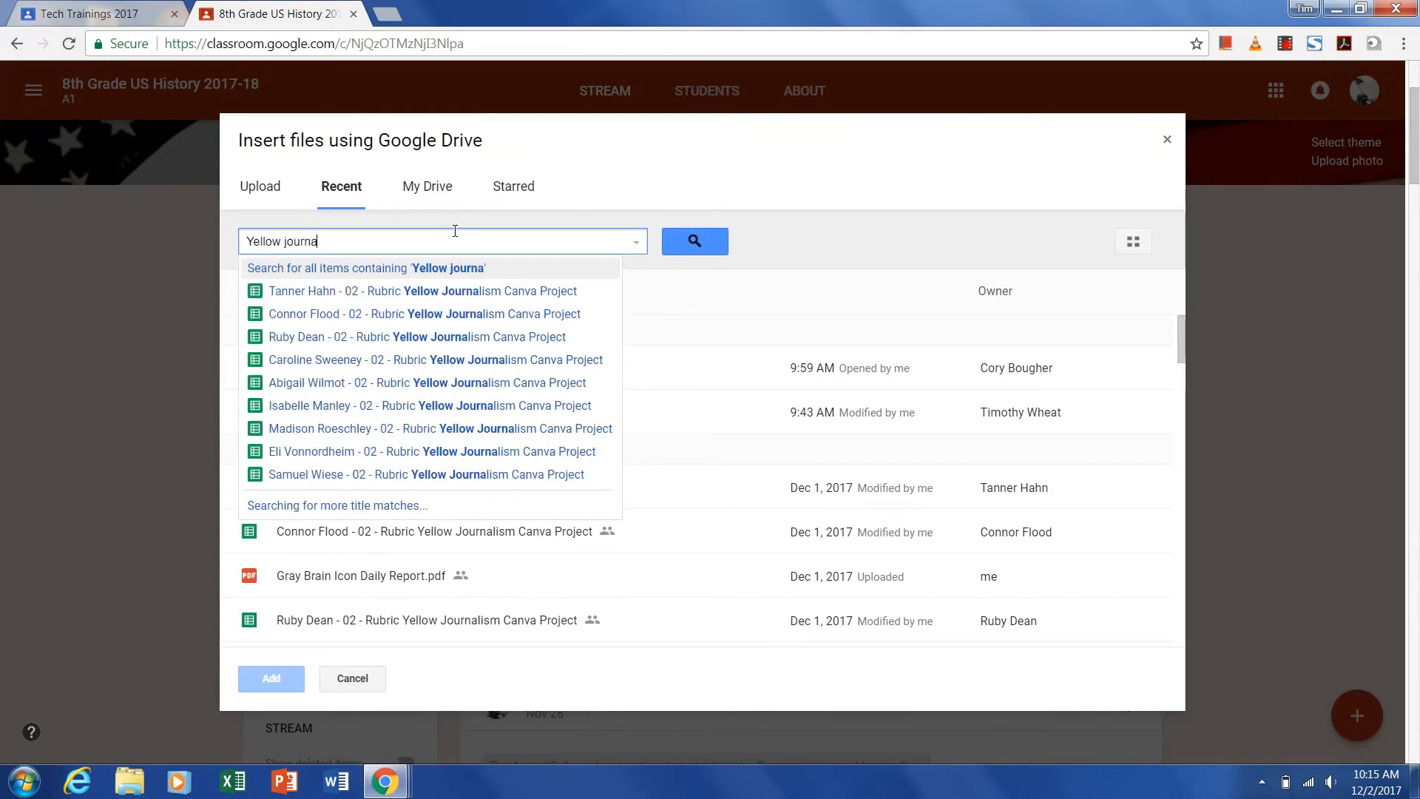
{"action": "type", "text": "lism rubric"}
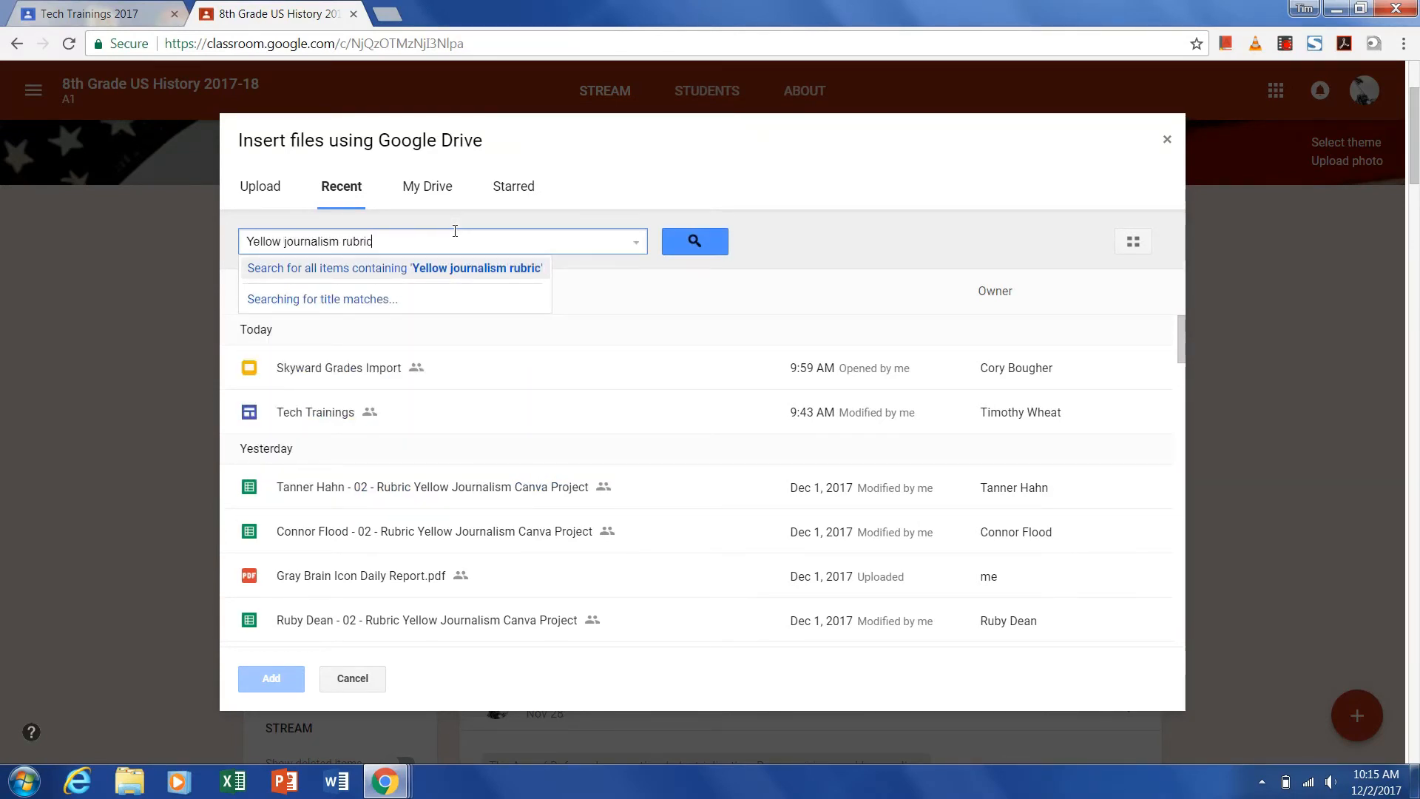
{"action": "key", "text": "Return"}
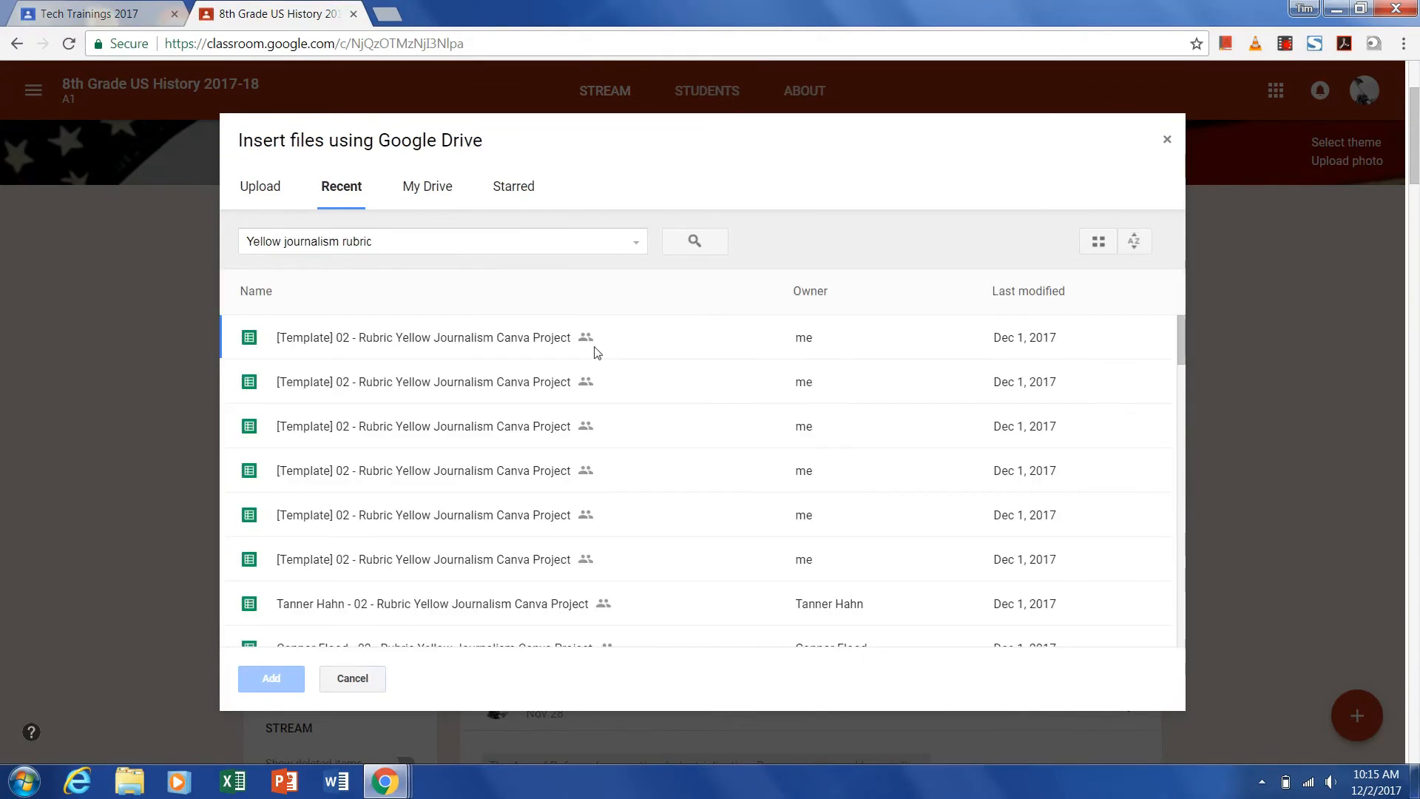
Step: Attach the original "02 - Rubric Yellow Journalism Canva Project" spreadsheet from the search results to the assignment
{"action": "scroll", "coordinate": [591, 392], "scroll_direction": "down", "scroll_amount": 5}
{"action": "scroll", "coordinate": [582, 368], "scroll_direction": "down", "scroll_amount": 15}
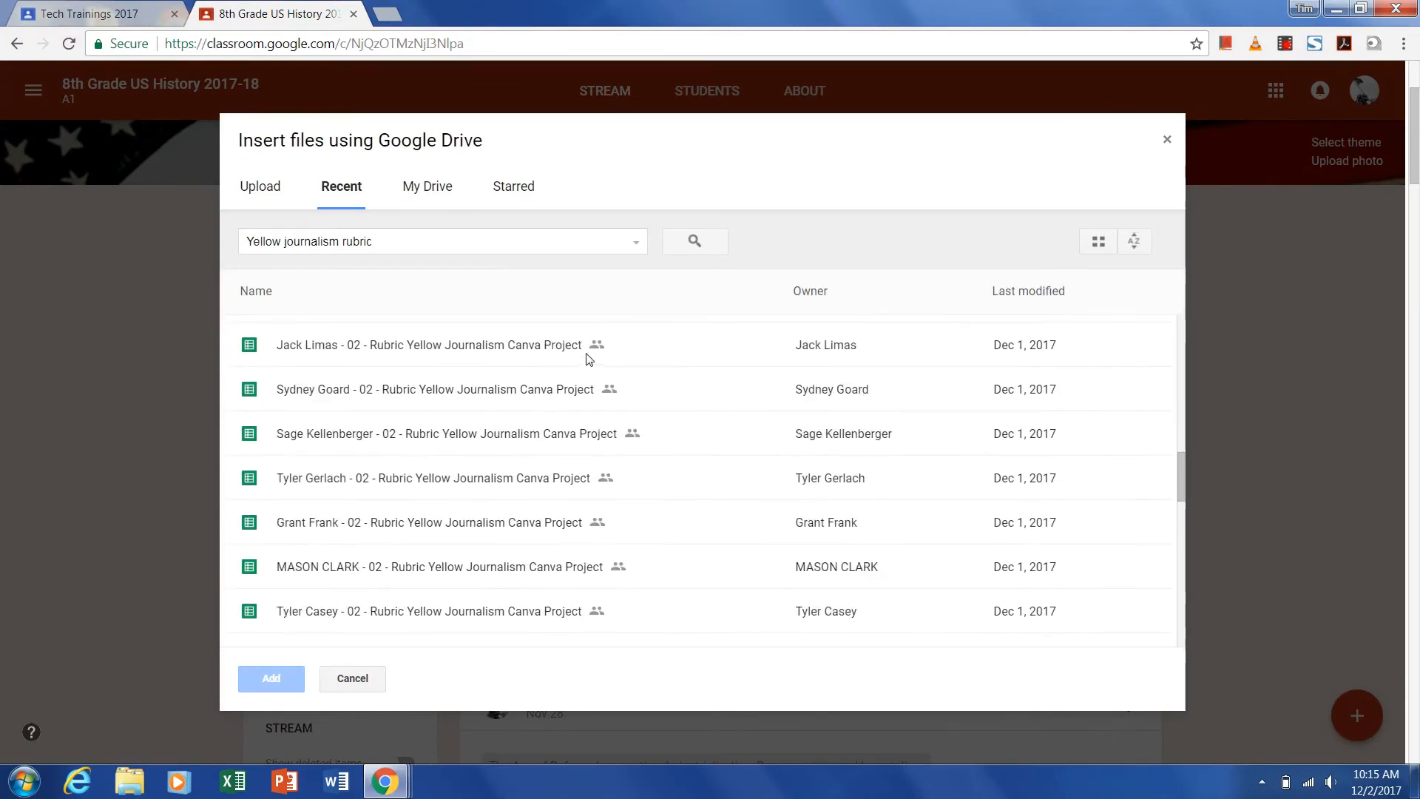
{"action": "scroll", "coordinate": [596, 353], "scroll_direction": "down", "scroll_amount": 2}
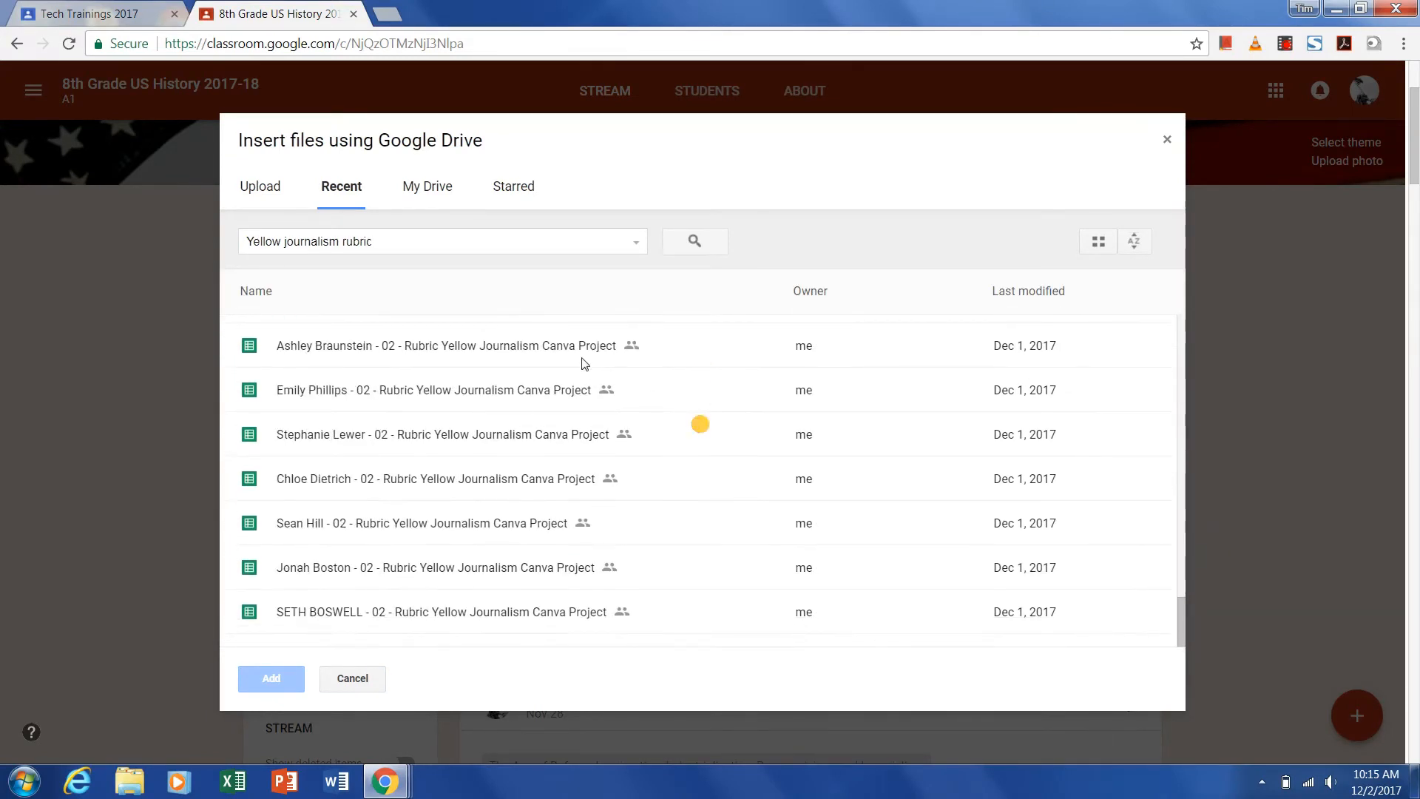
{"action": "scroll", "coordinate": [571, 370], "scroll_direction": "up", "scroll_amount": 20}
{"action": "scroll", "coordinate": [567, 370], "scroll_direction": "down", "scroll_amount": 15}
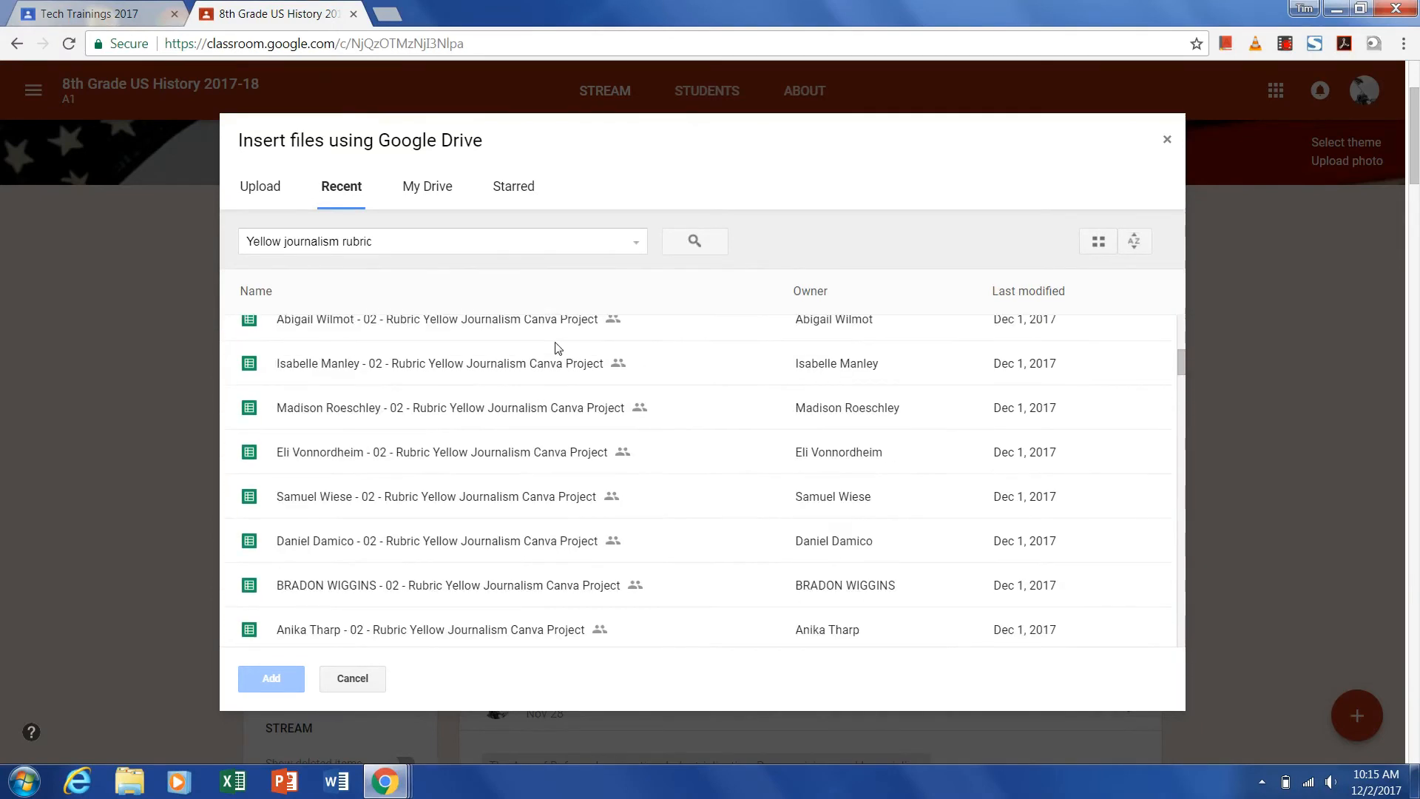
{"action": "scroll", "coordinate": [557, 348], "scroll_direction": "down", "scroll_amount": 3}
{"action": "scroll", "coordinate": [562, 342], "scroll_direction": "up", "scroll_amount": 2}
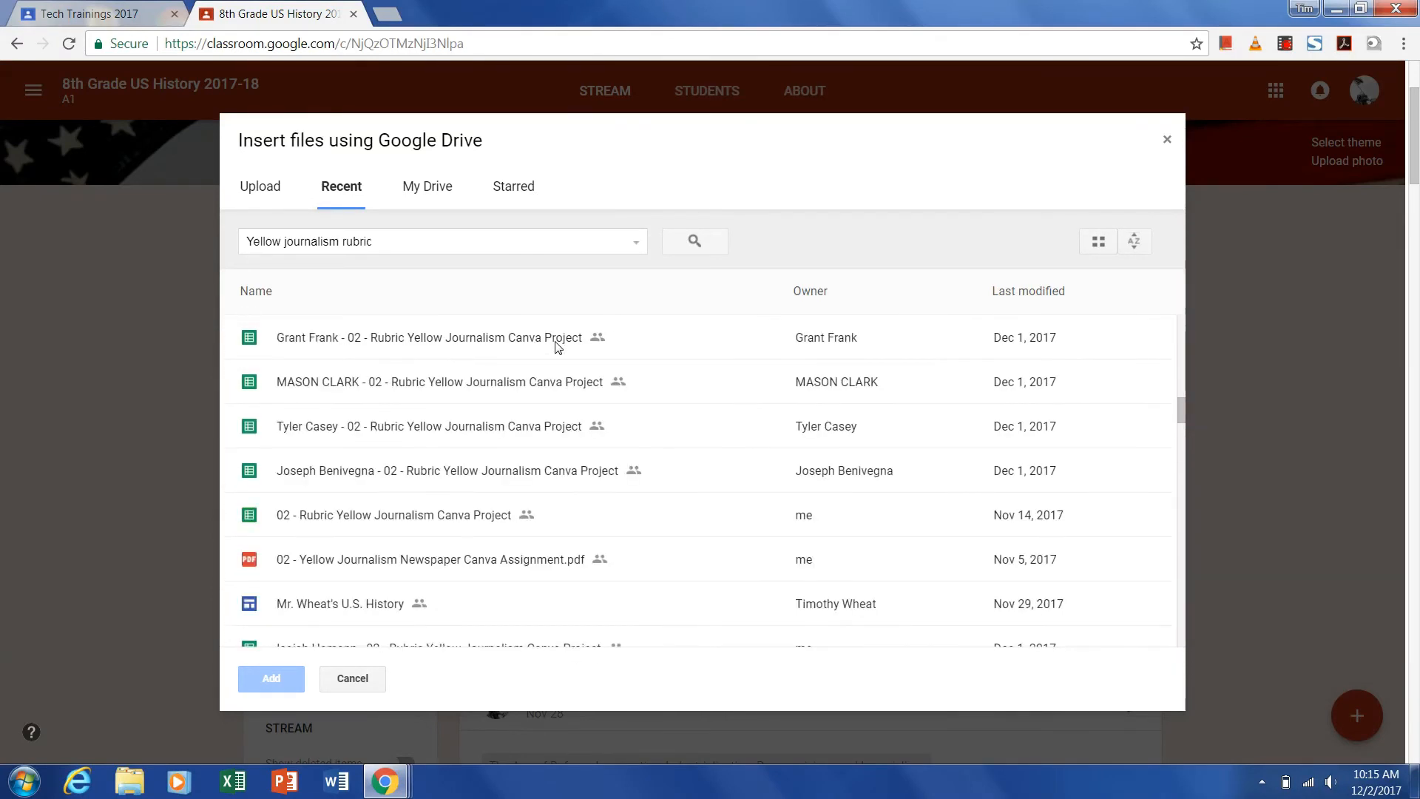
{"action": "left_click", "coordinate": [453, 516]}
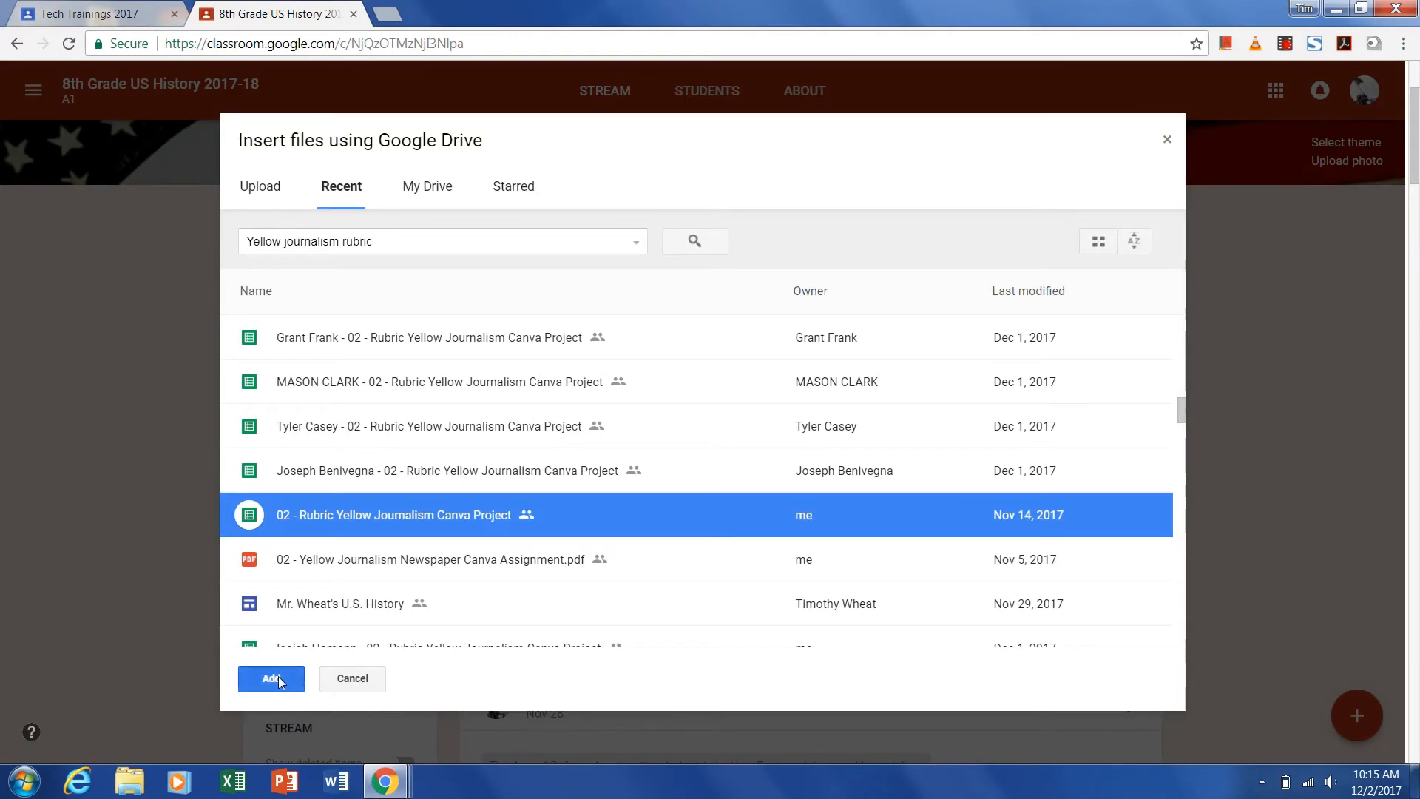
{"action": "left_click", "coordinate": [275, 678]}
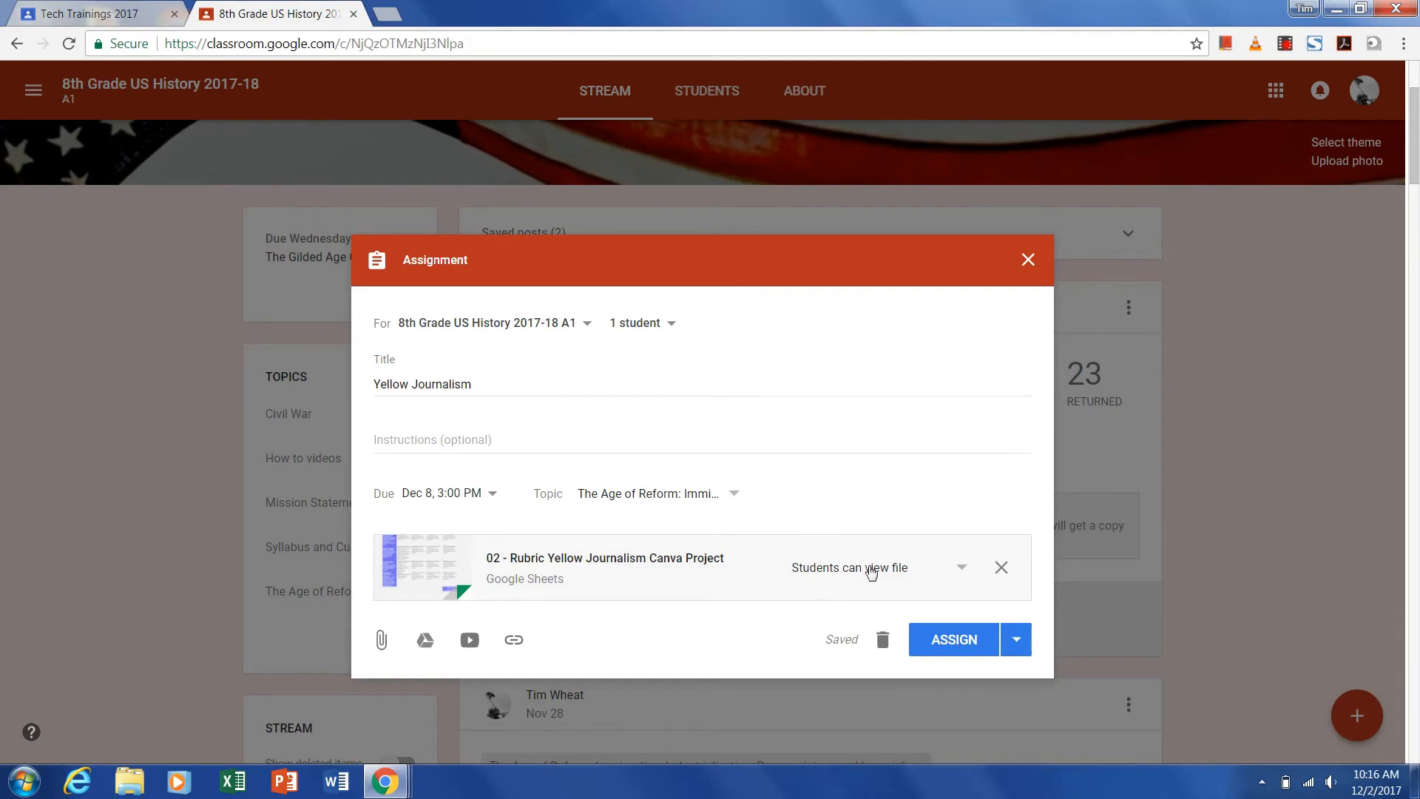
Step: Change the assignment's recipients to all students in the class
{"action": "left_click", "coordinate": [672, 324]}
{"action": "left_click", "coordinate": [631, 118]}
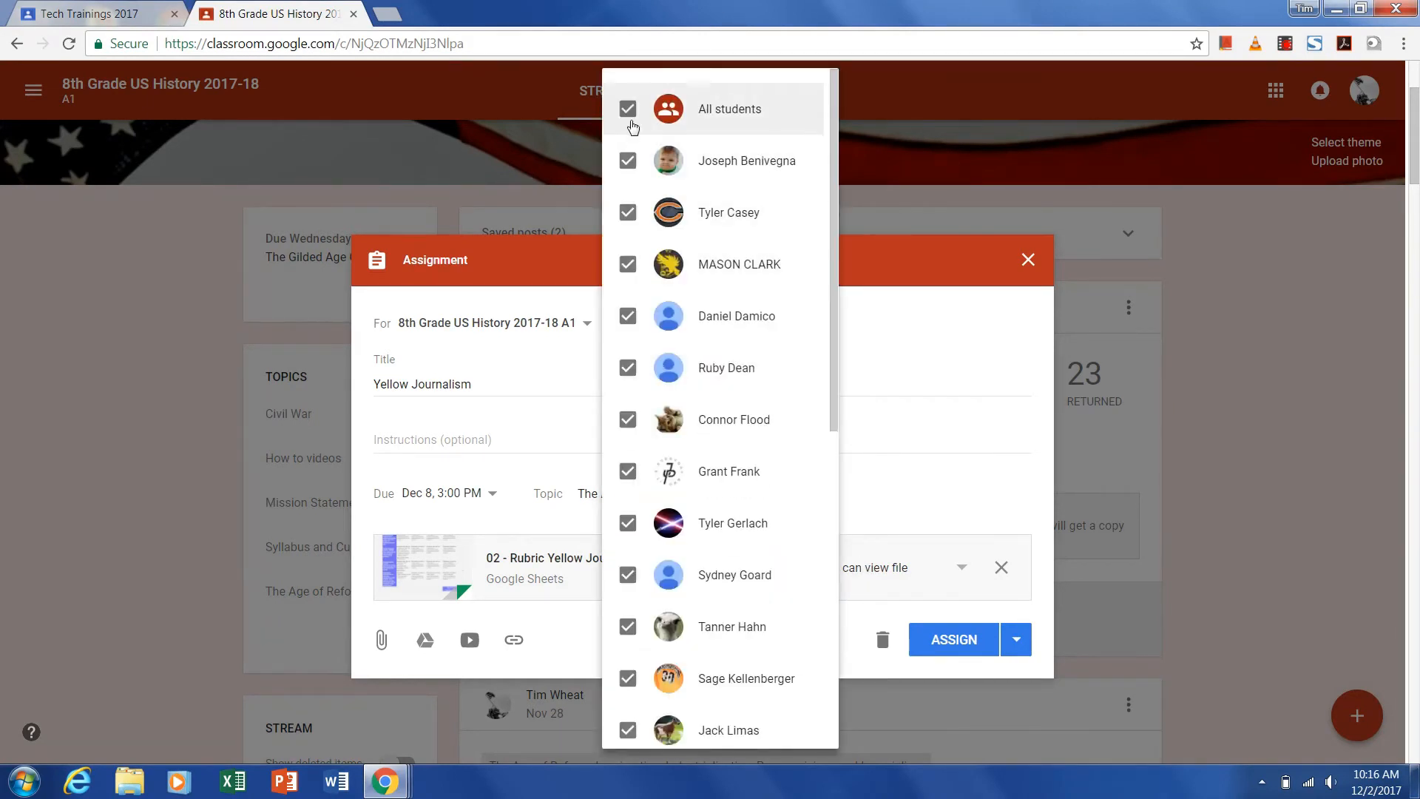
{"action": "left_click", "coordinate": [953, 333]}
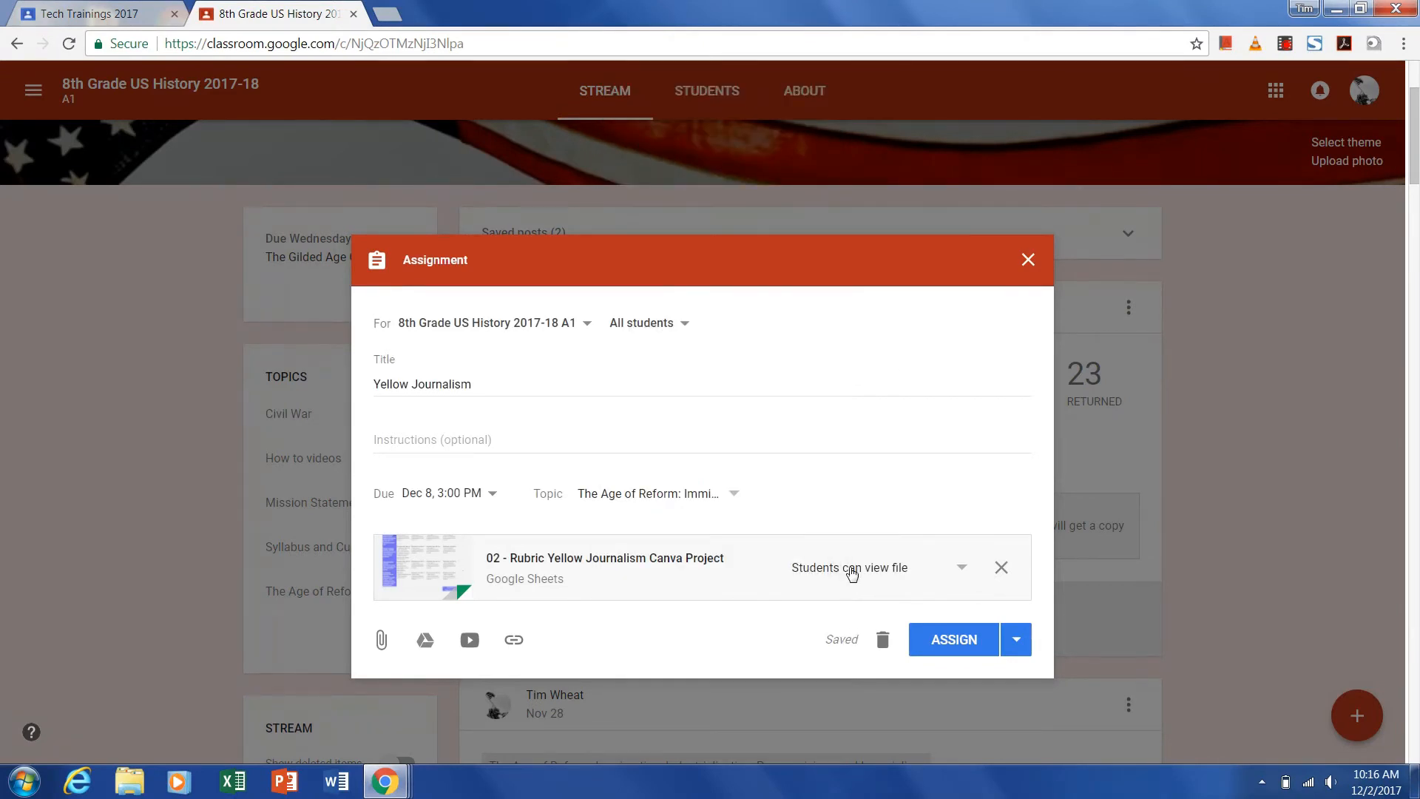
Step: Set the attached rubric to "Make a copy for each student" and review its sharing options
{"action": "scroll", "coordinate": [842, 459], "scroll_direction": "down", "scroll_amount": 1}
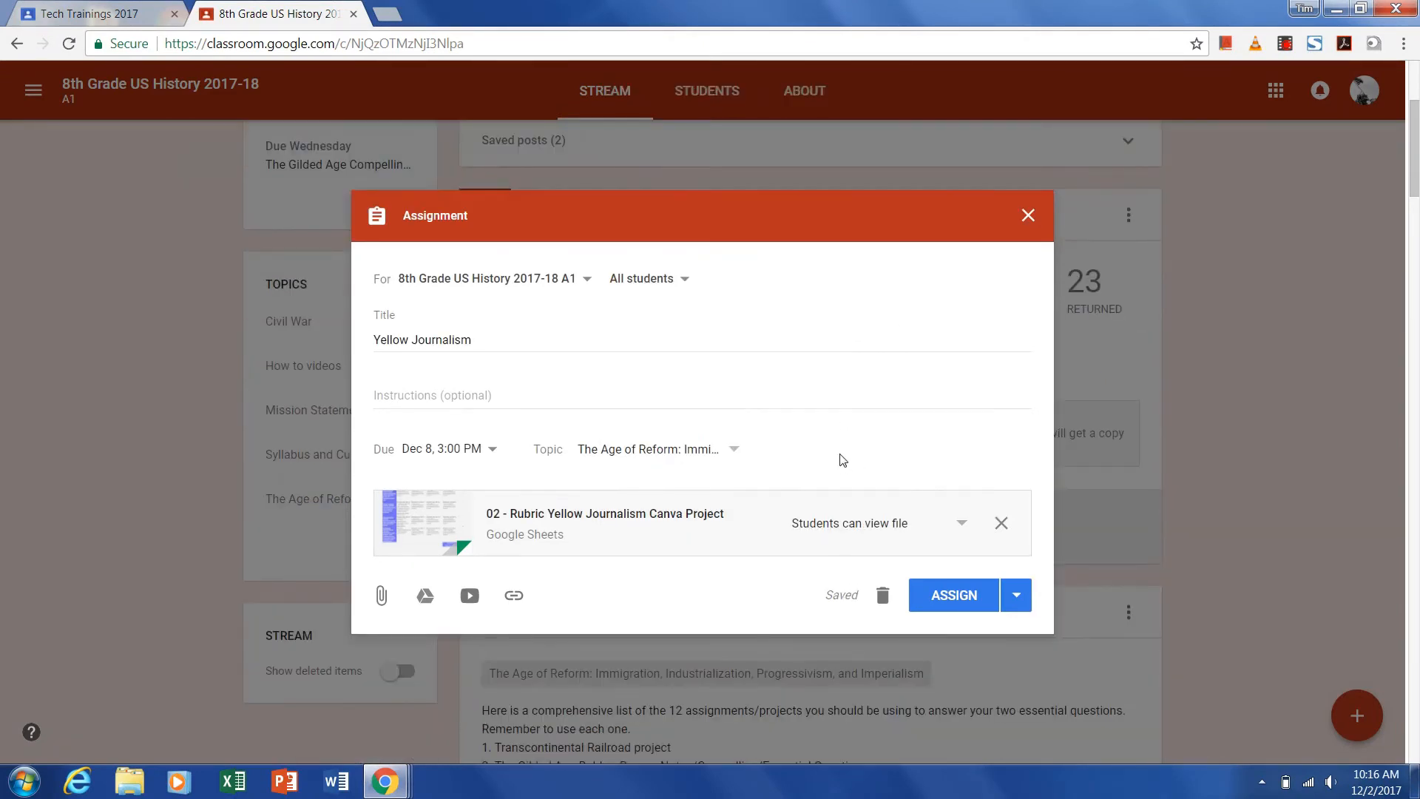
{"action": "left_click", "coordinate": [962, 525]}
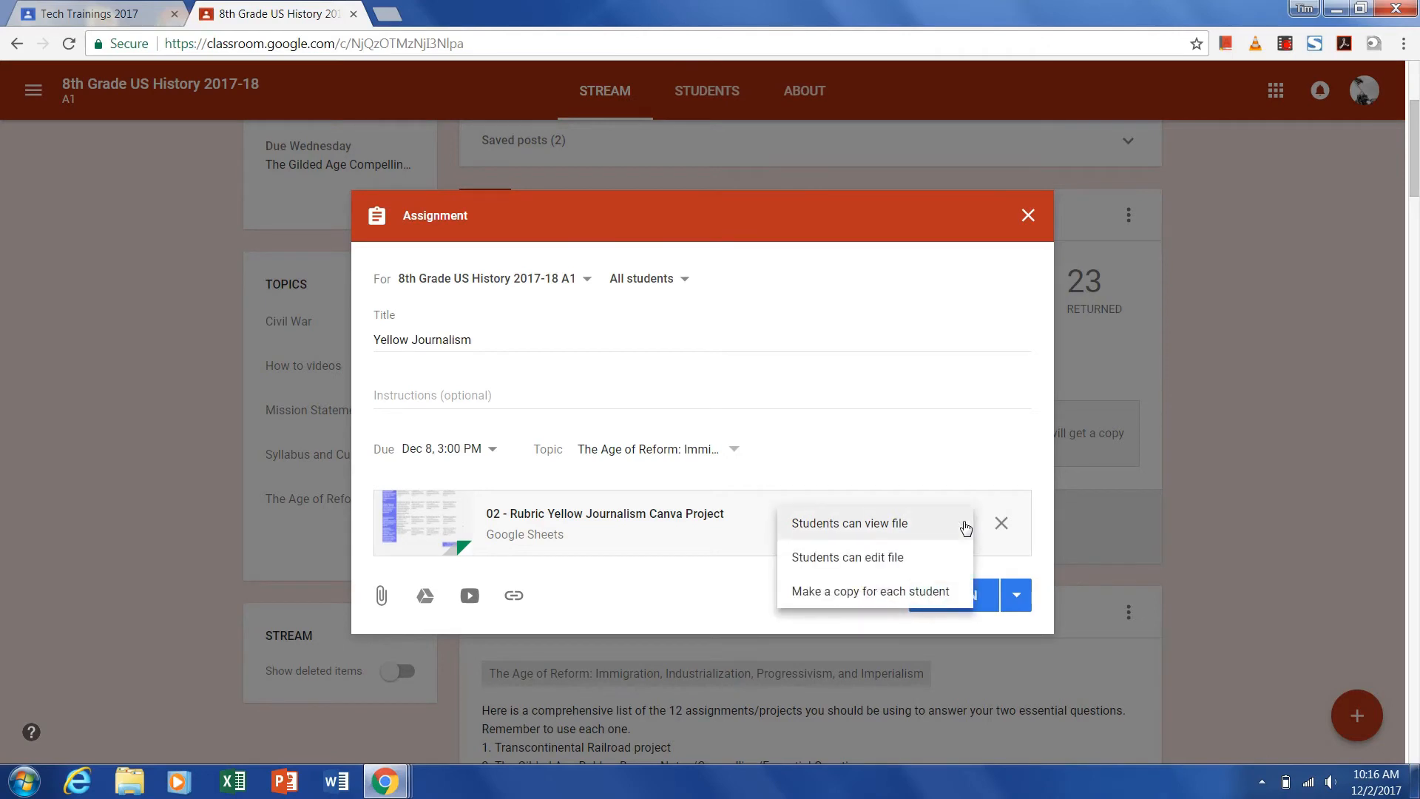
{"action": "left_click", "coordinate": [863, 601]}
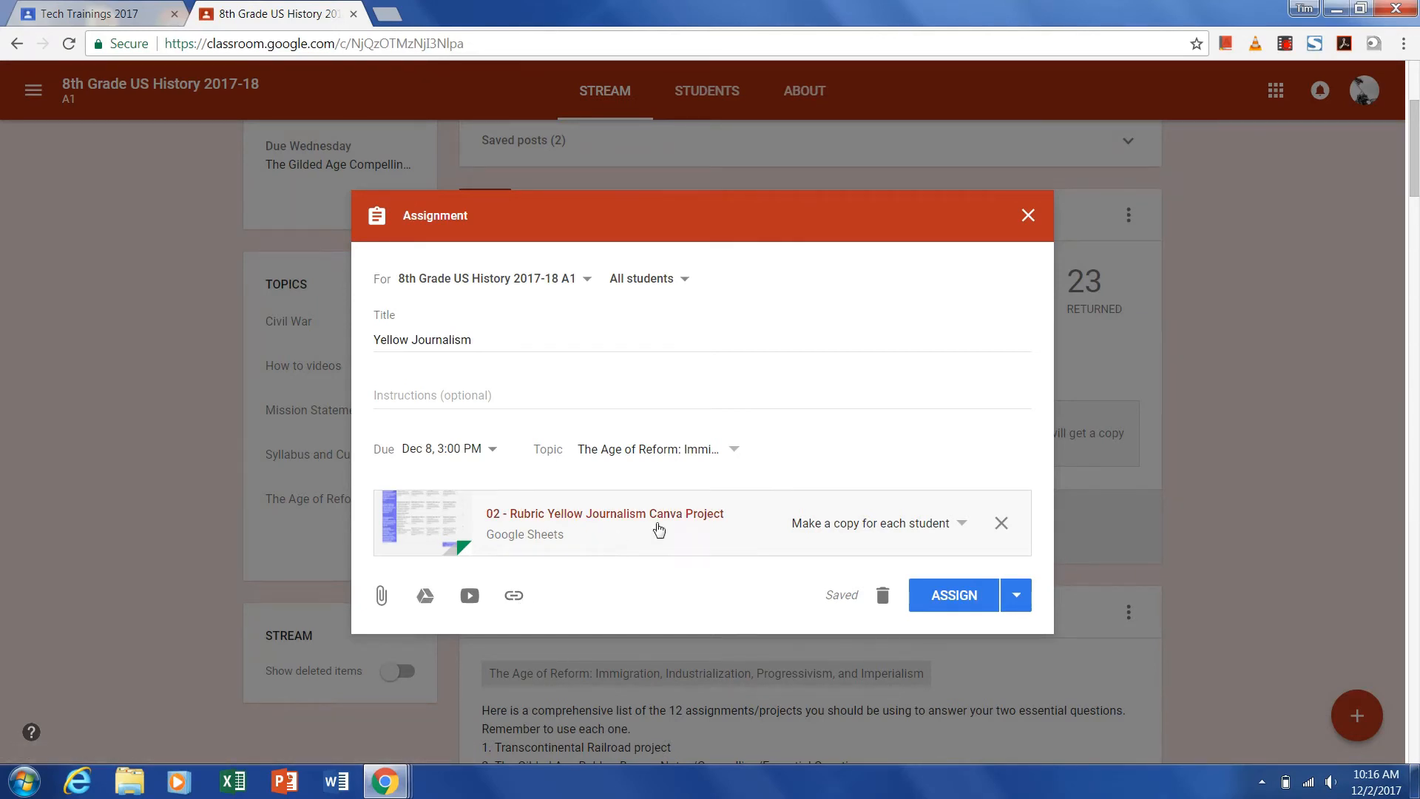
{"action": "left_click", "coordinate": [961, 524]}
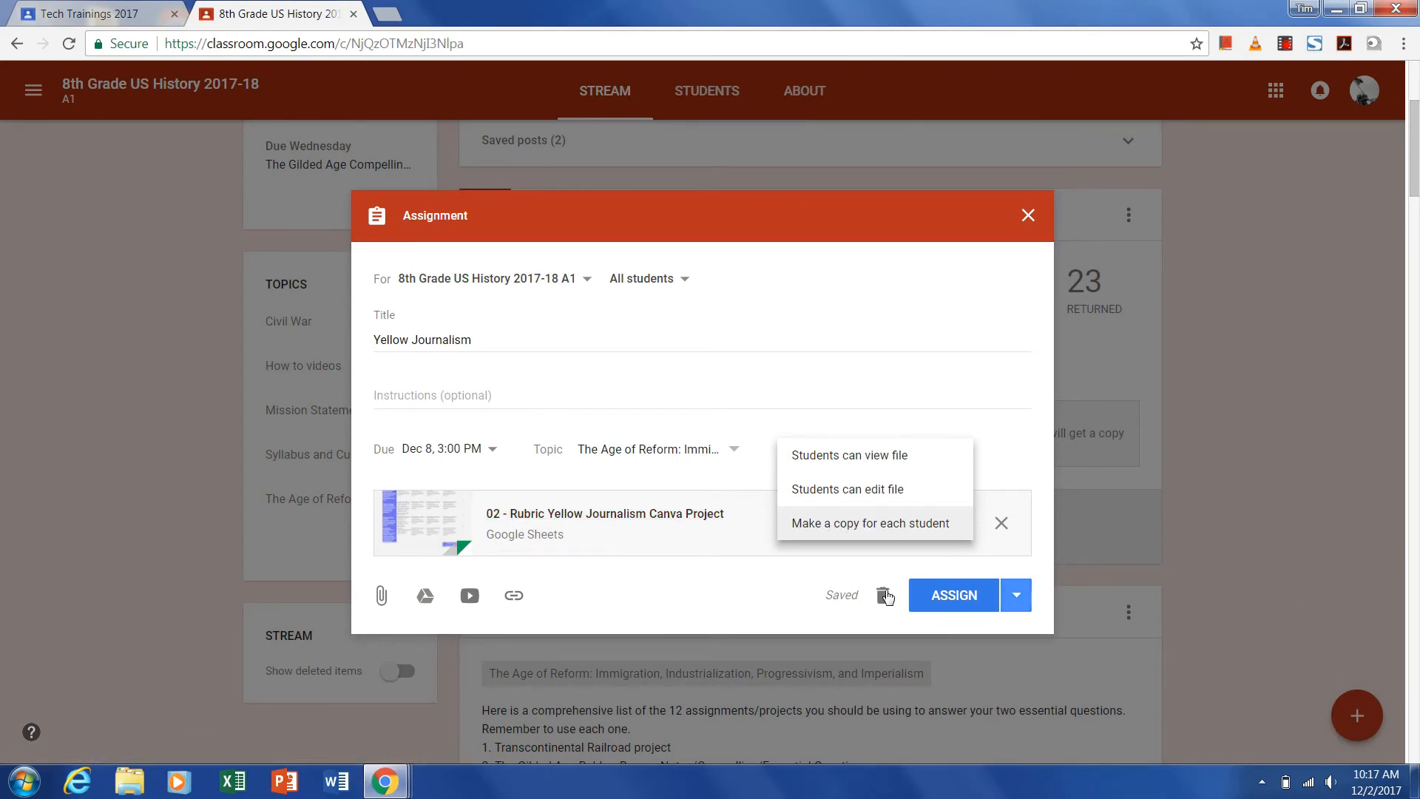
{"action": "left_click", "coordinate": [734, 572]}
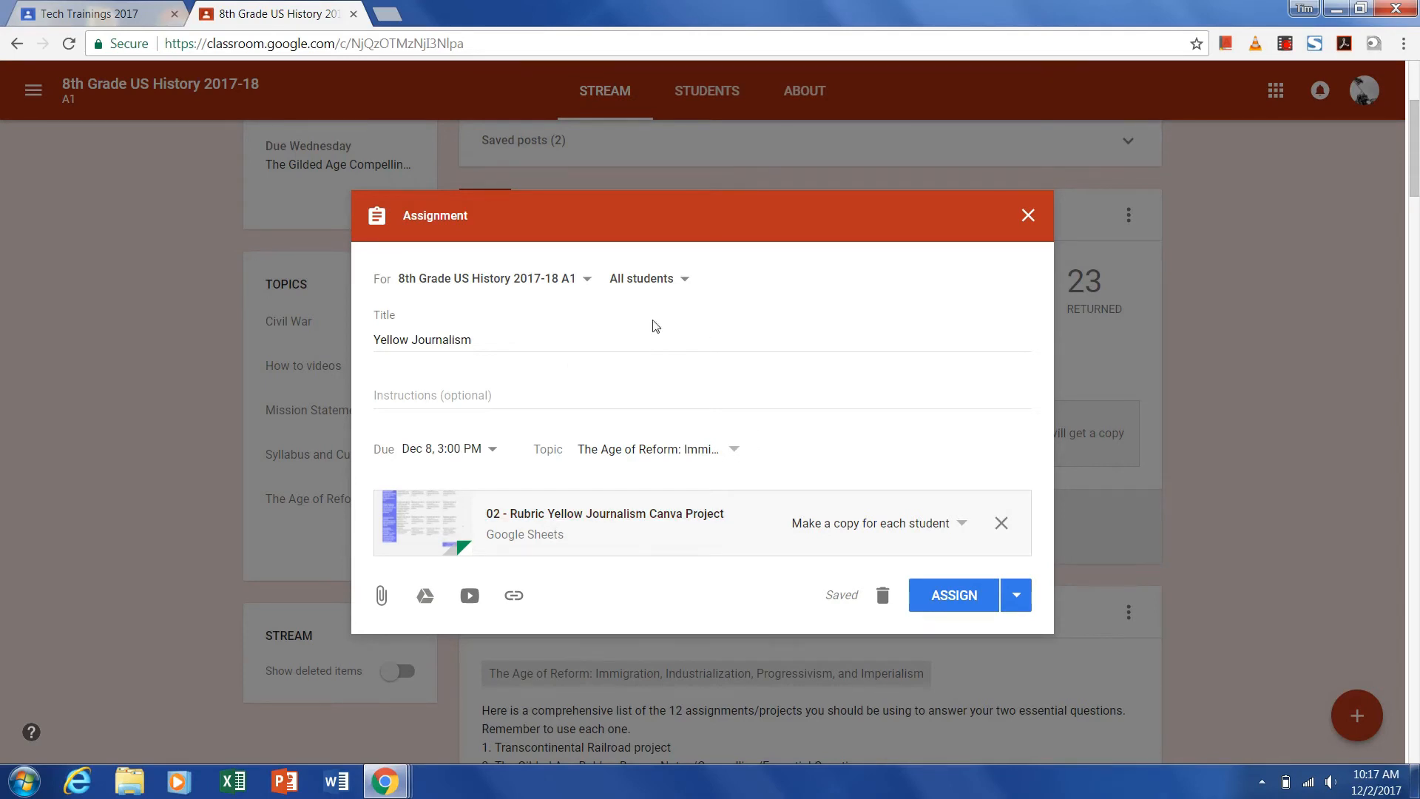
Step: Add the A2, A3, B1, B2 and B3 sections of 8th Grade US History to the assignment's recipient classes
{"action": "left_click", "coordinate": [578, 284]}
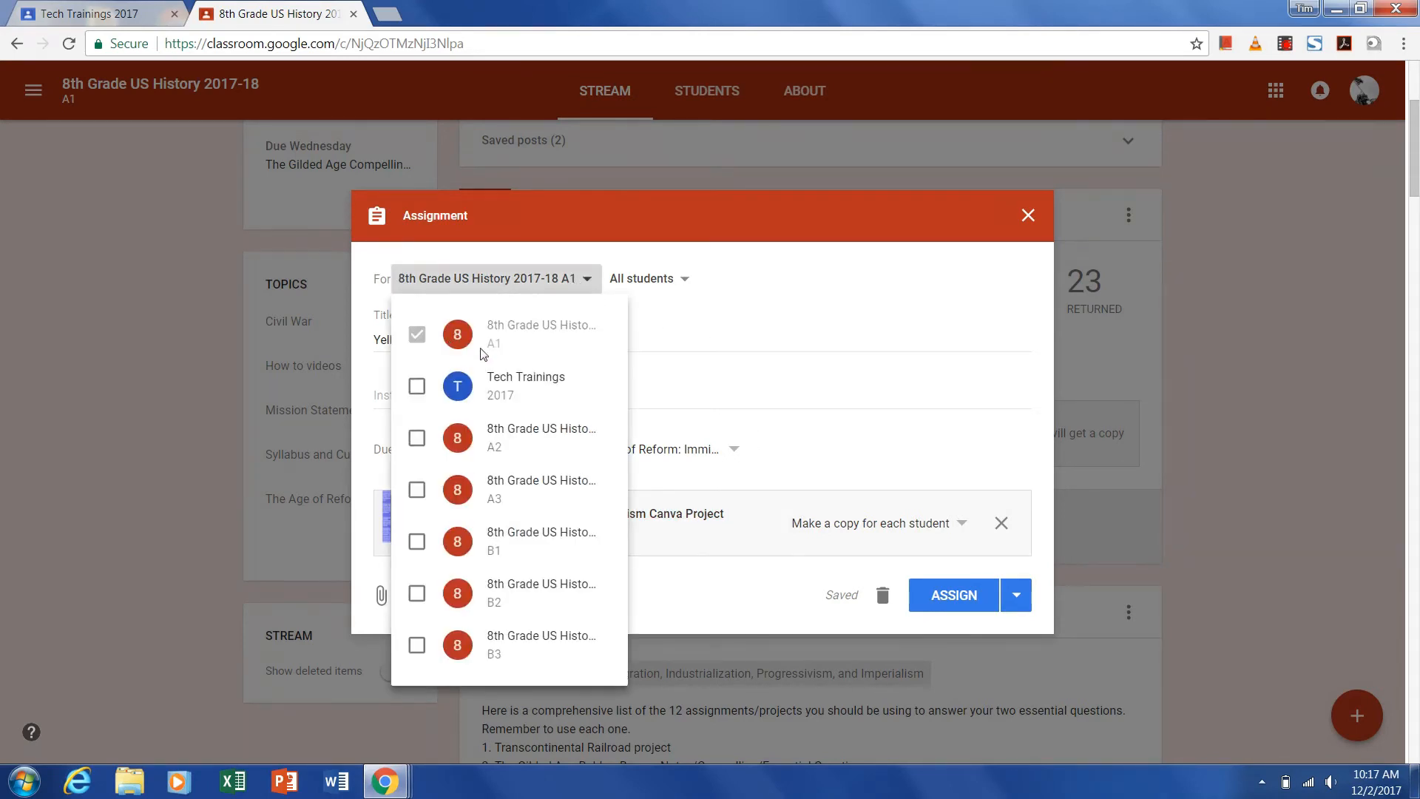
{"action": "left_click", "coordinate": [417, 439]}
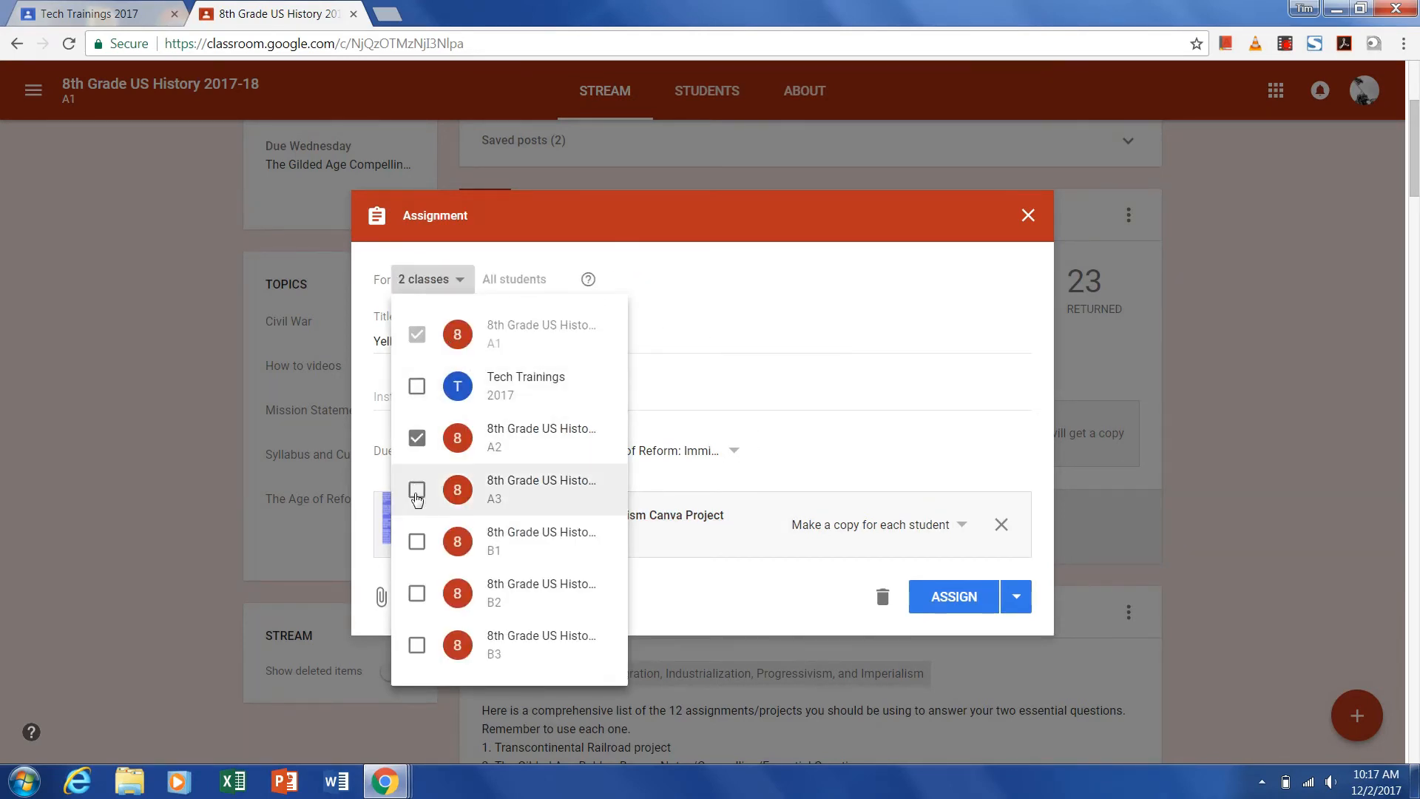
{"action": "left_click", "coordinate": [417, 489]}
{"action": "left_click", "coordinate": [417, 542]}
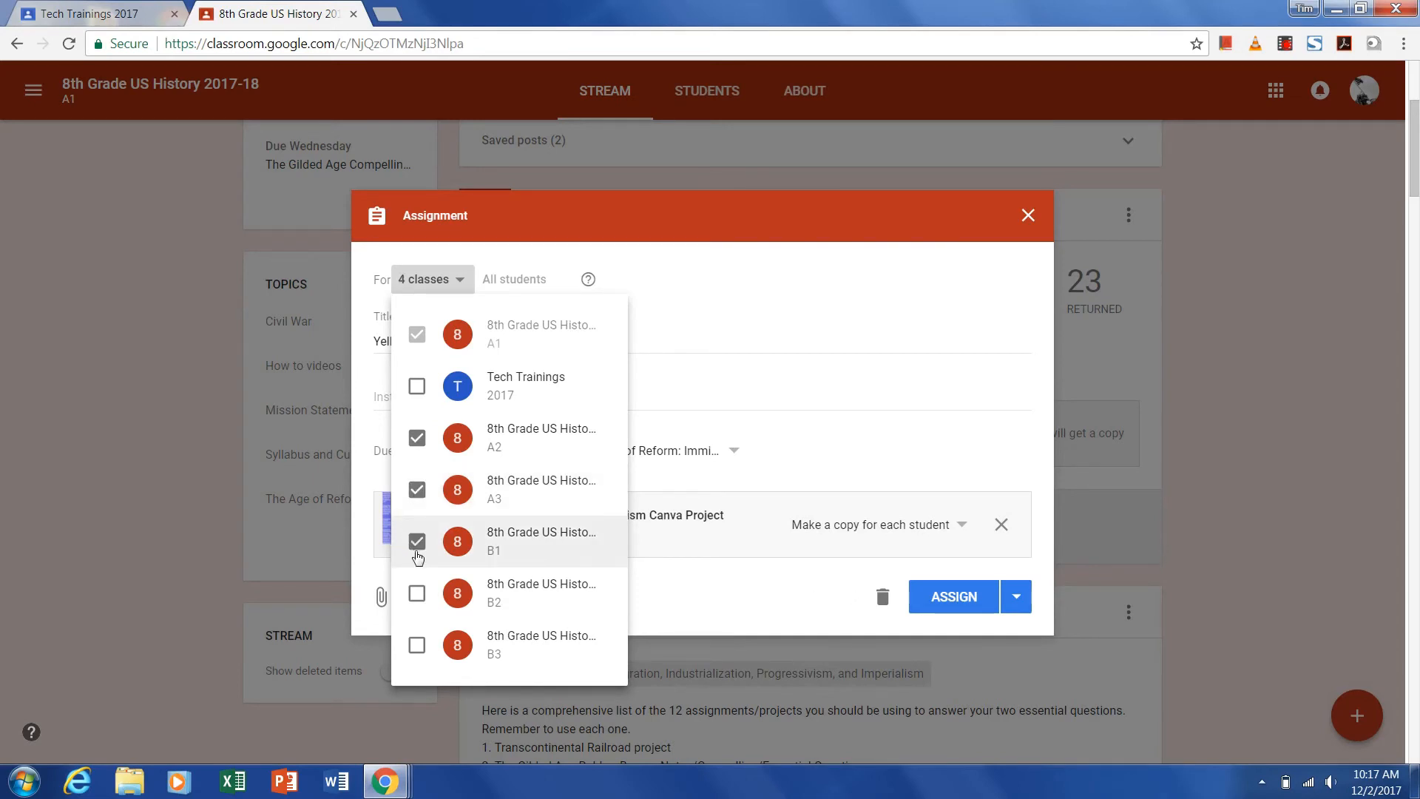
{"action": "left_click", "coordinate": [418, 594]}
{"action": "left_click", "coordinate": [417, 645]}
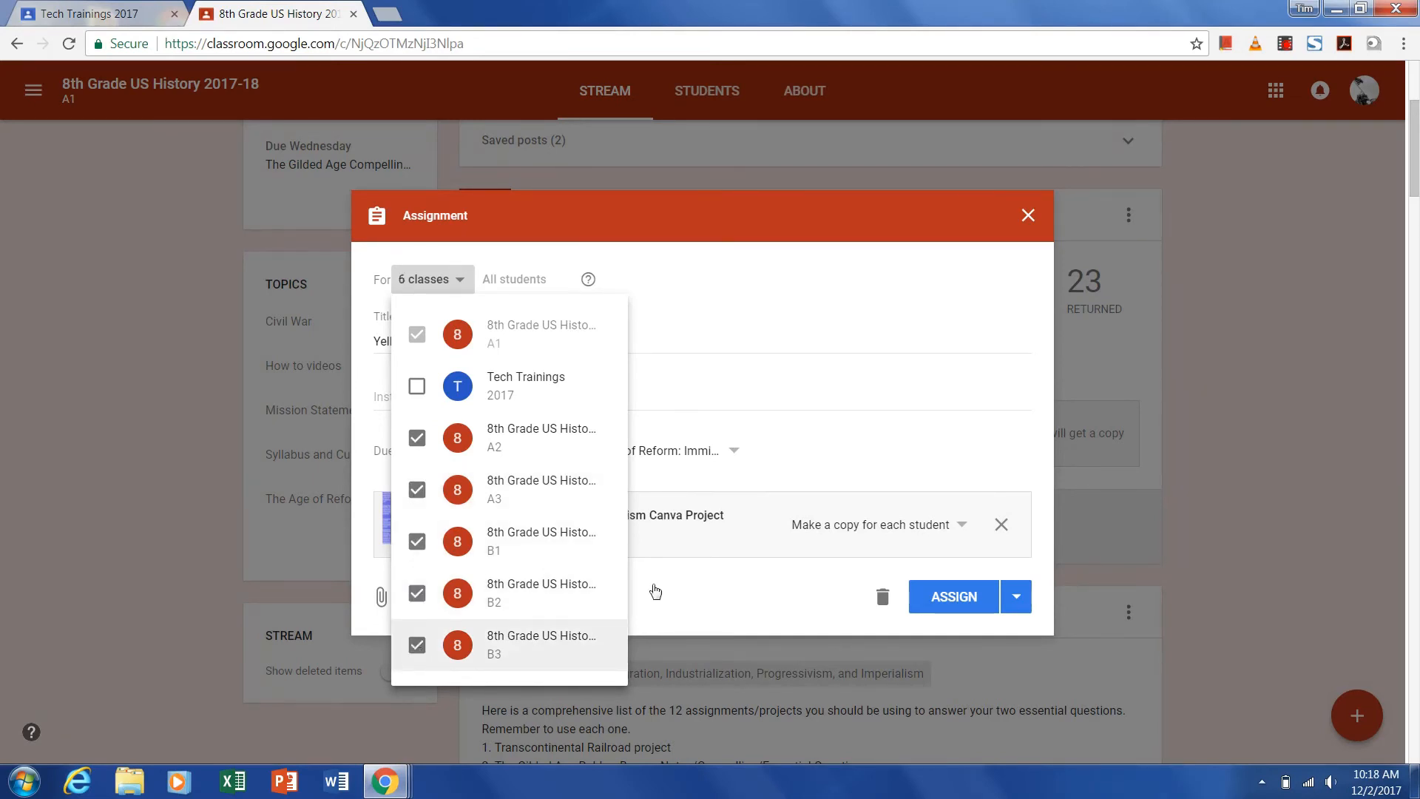
{"action": "left_click", "coordinate": [844, 281]}
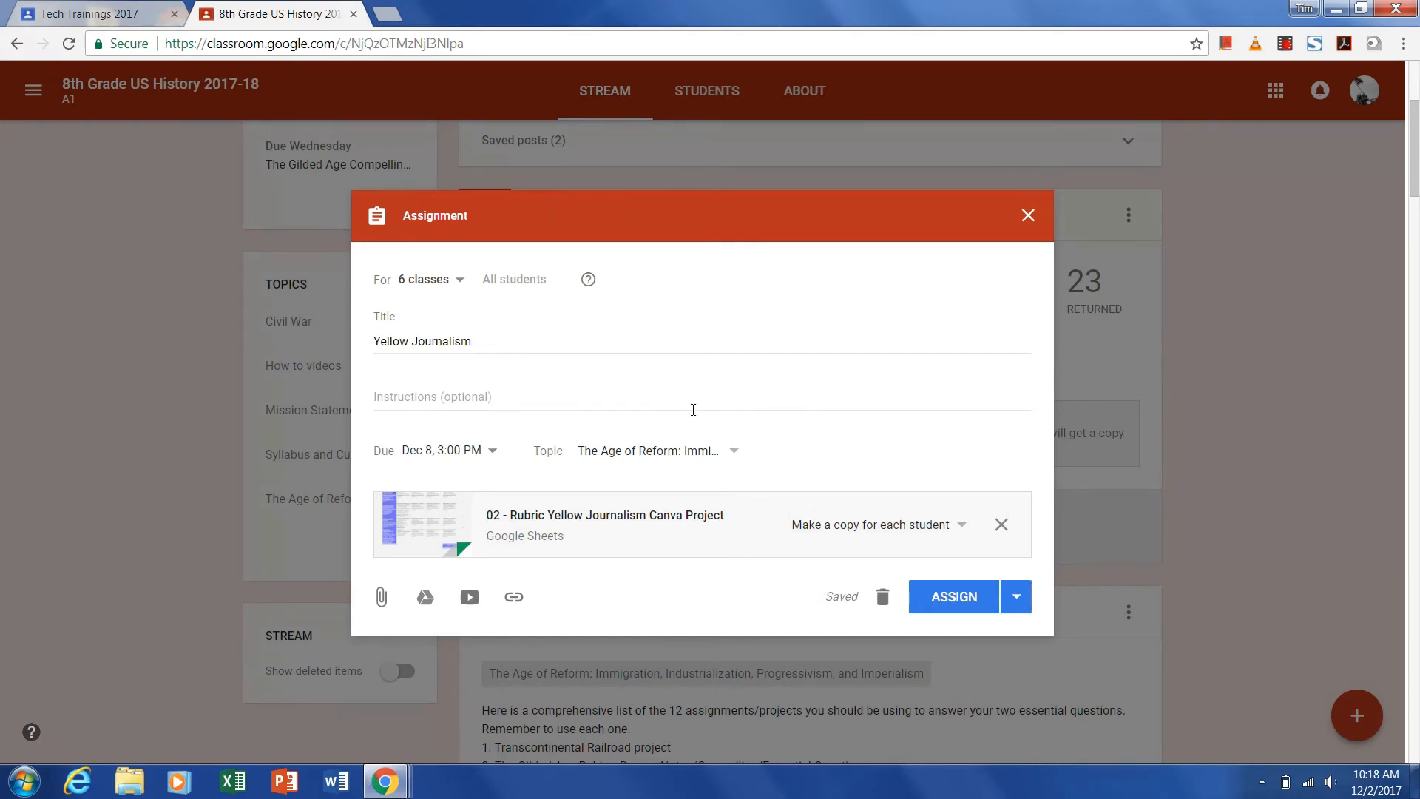
Step: Check the assignment's optional instructions field and its posting options, including the Schedule option for multiple classes
{"action": "left_click", "coordinate": [599, 406]}
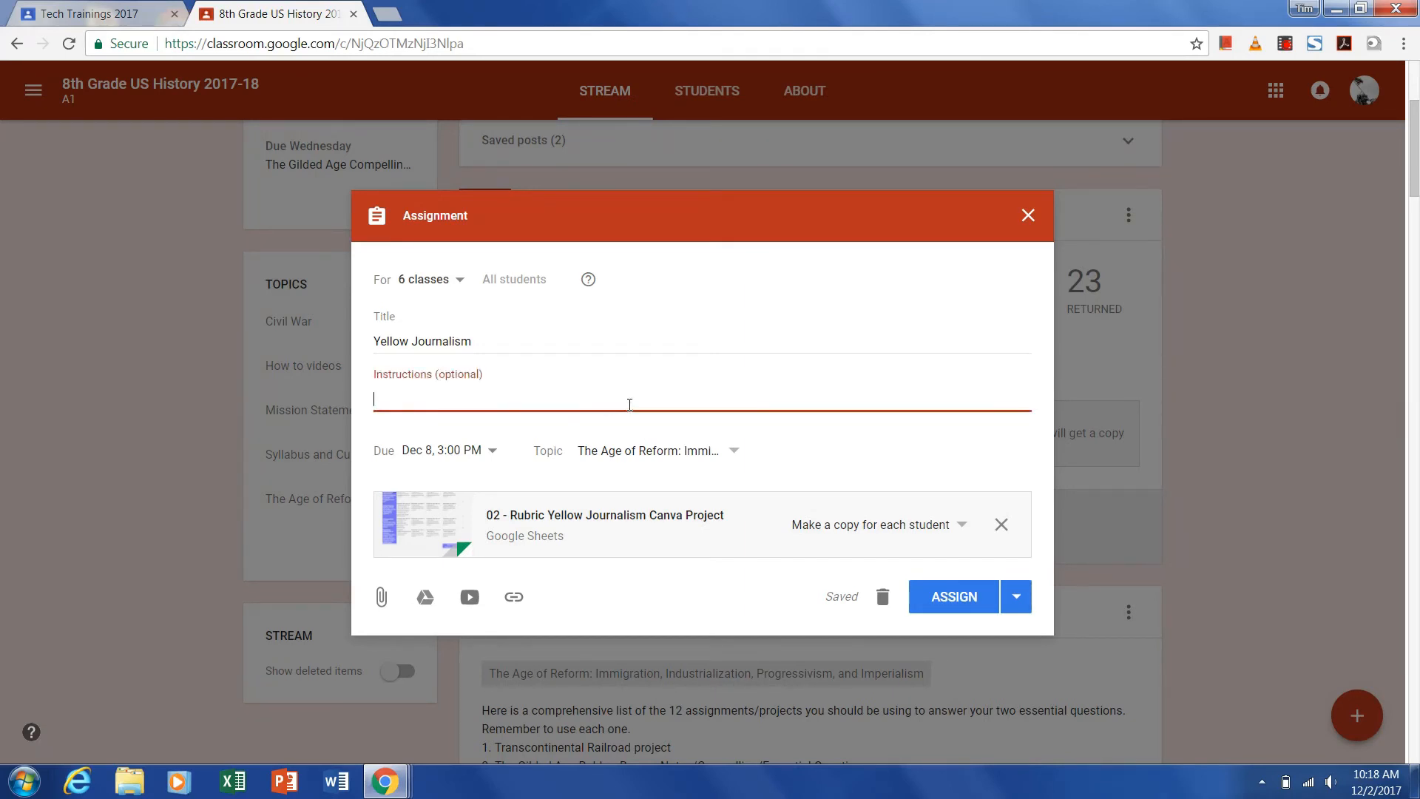
{"action": "left_click", "coordinate": [1028, 449]}
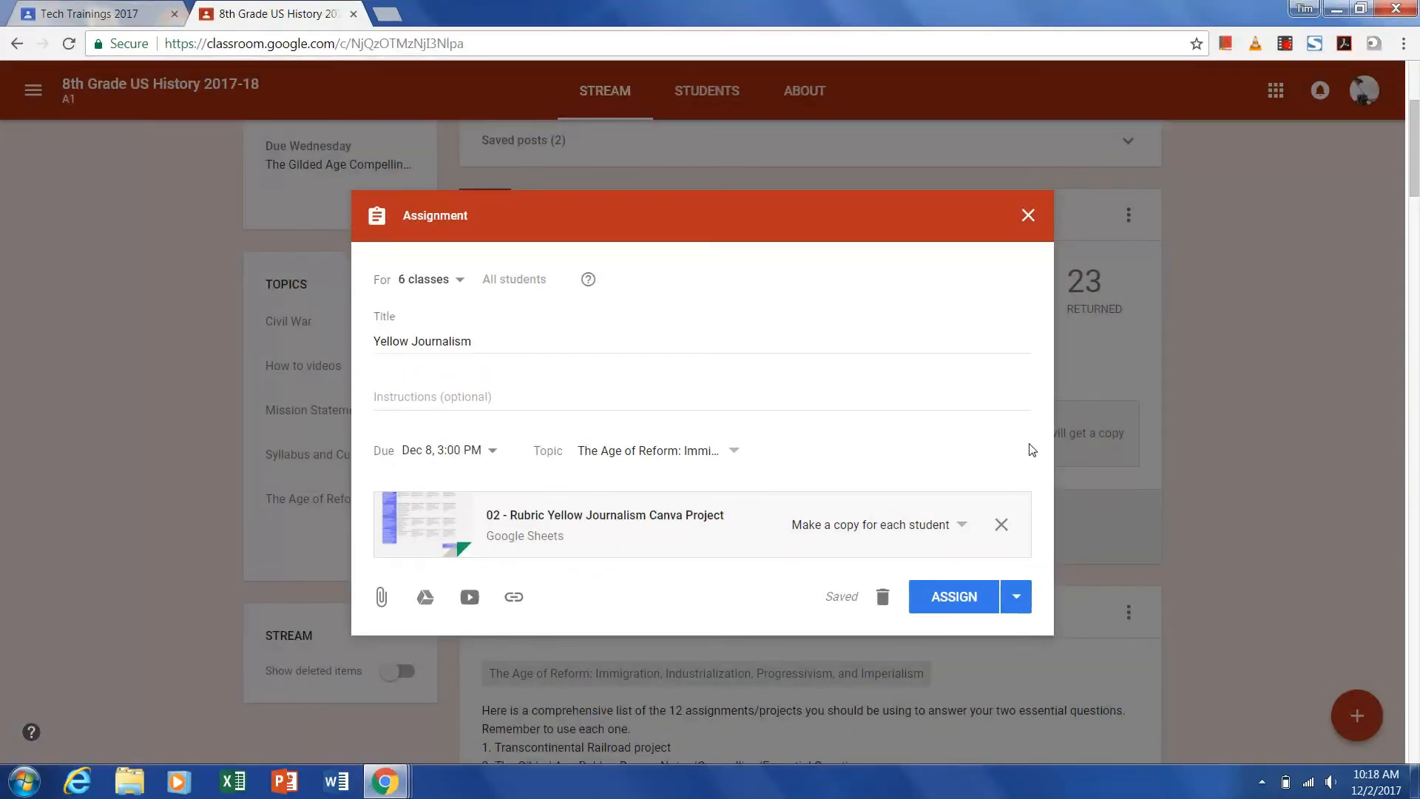
{"action": "left_click", "coordinate": [1026, 604]}
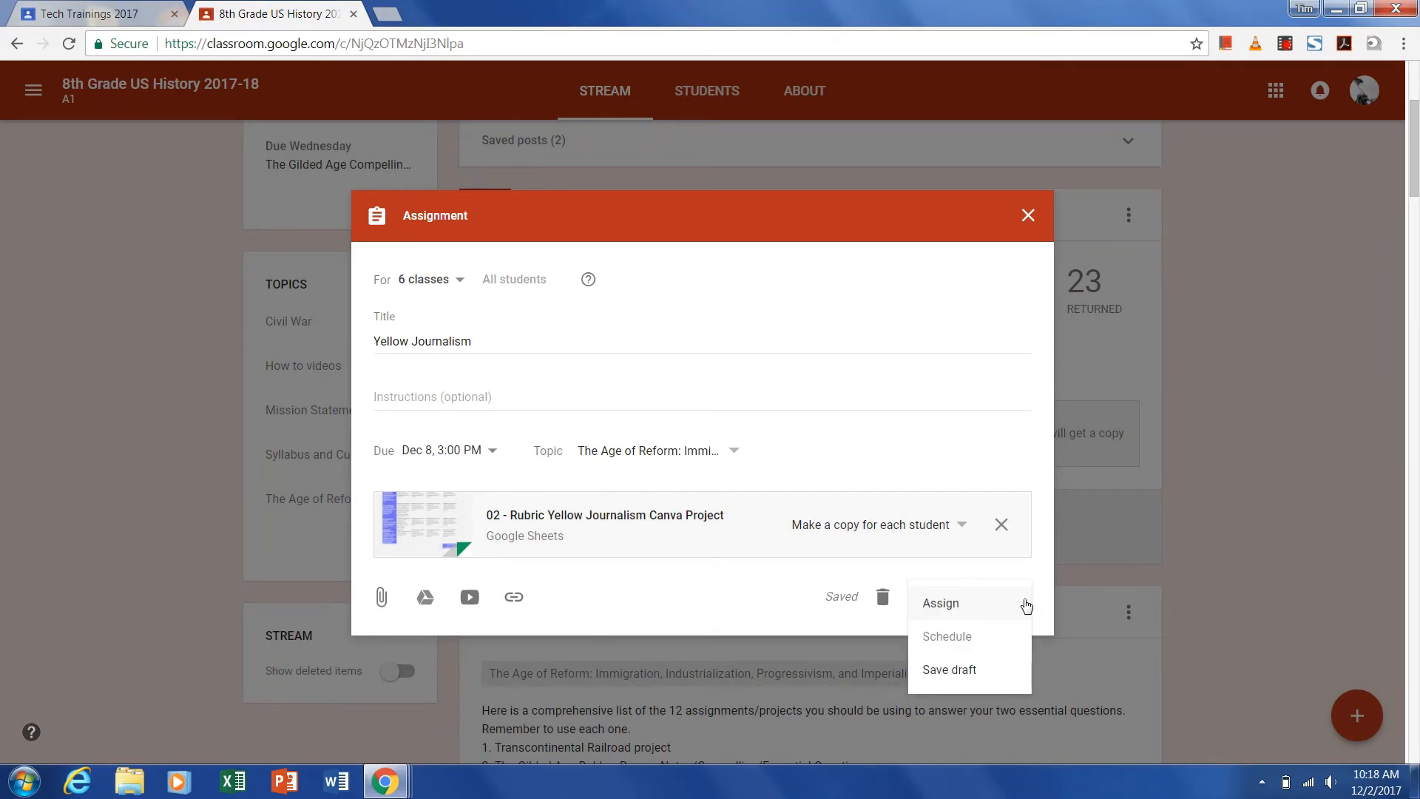
{"action": "mouse_move", "coordinate": [948, 641]}
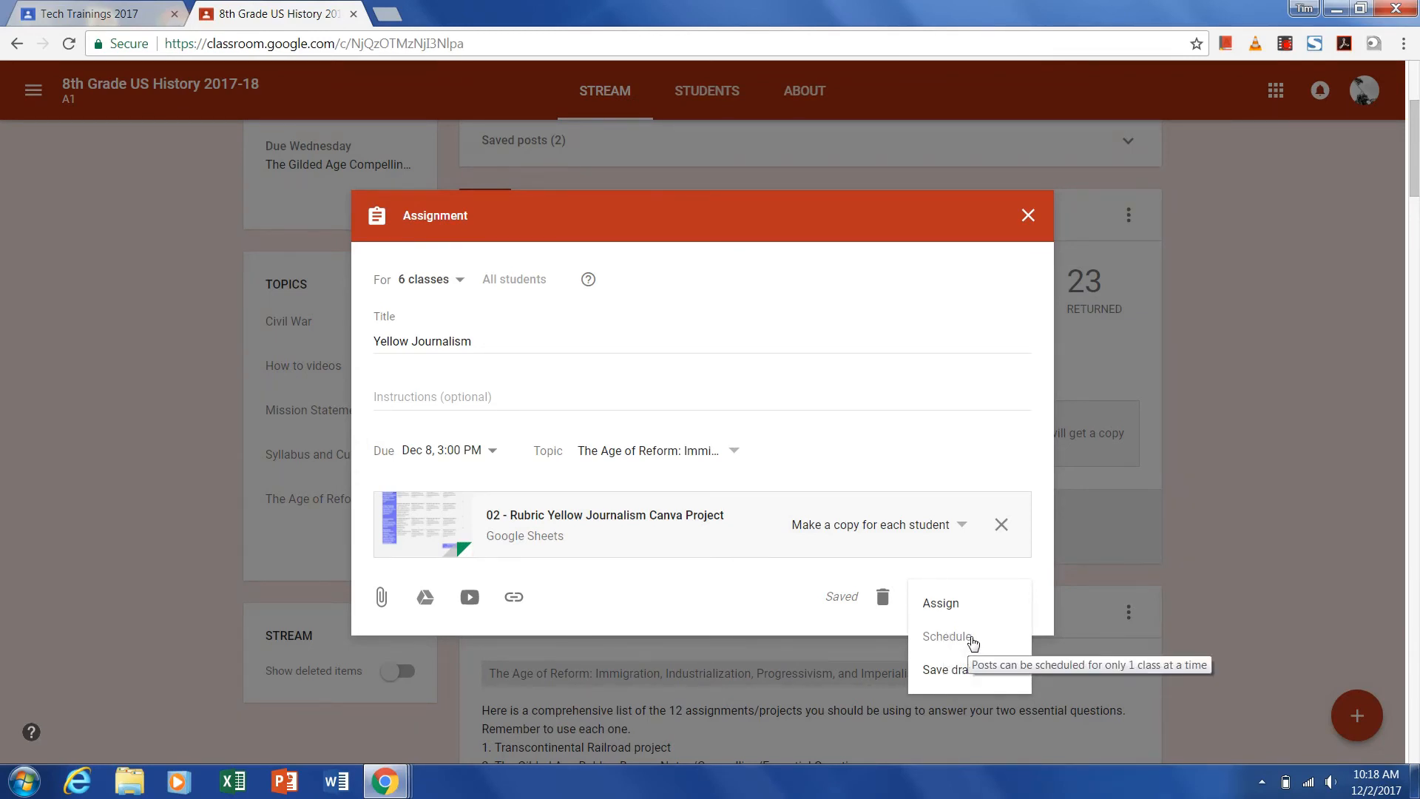
Step: Remove the A2, A3, B1, B2 and B3 sections so the assignment is addressed only to A1
{"action": "left_click", "coordinate": [459, 278]}
{"action": "left_click", "coordinate": [416, 439]}
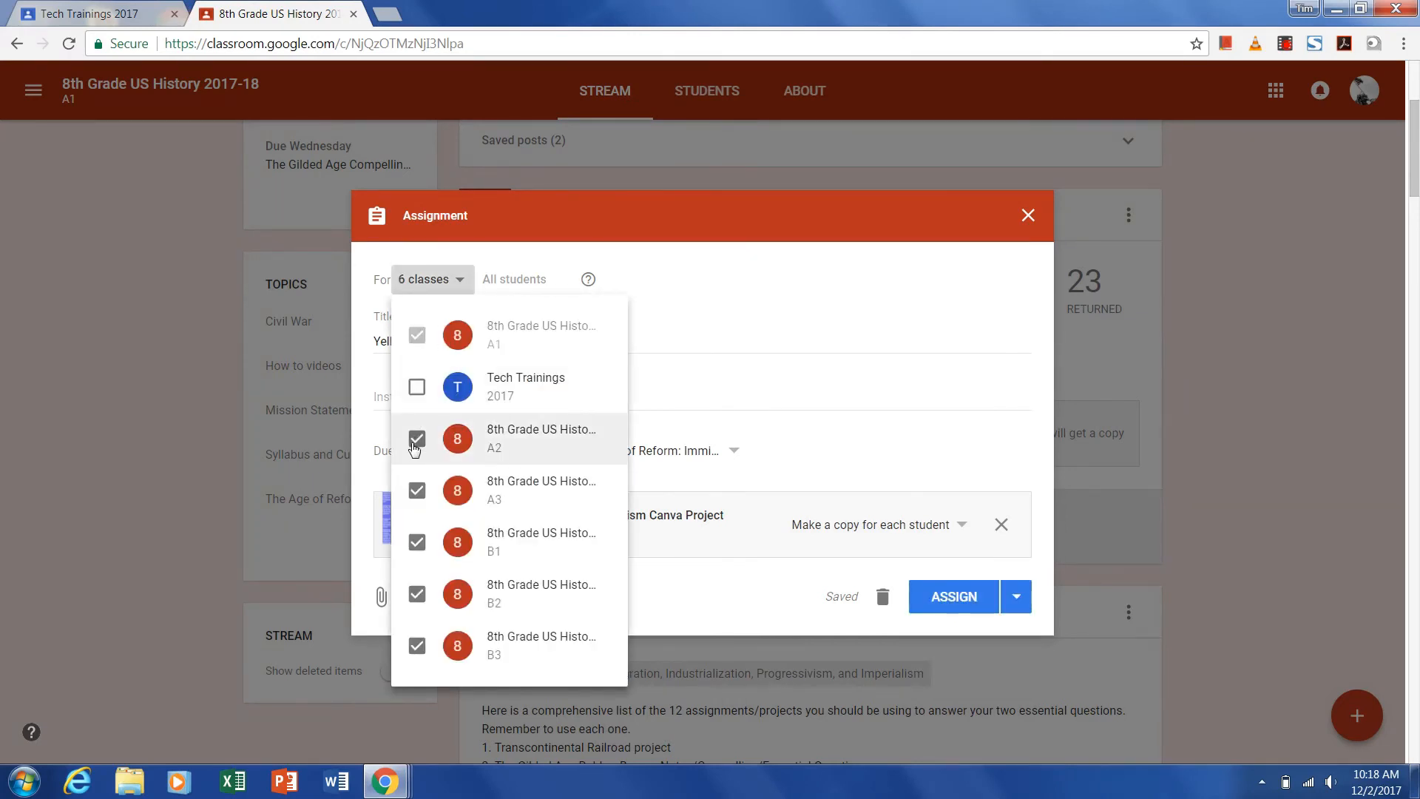
{"action": "left_click", "coordinate": [417, 490]}
{"action": "left_click", "coordinate": [416, 548]}
{"action": "left_click", "coordinate": [417, 596]}
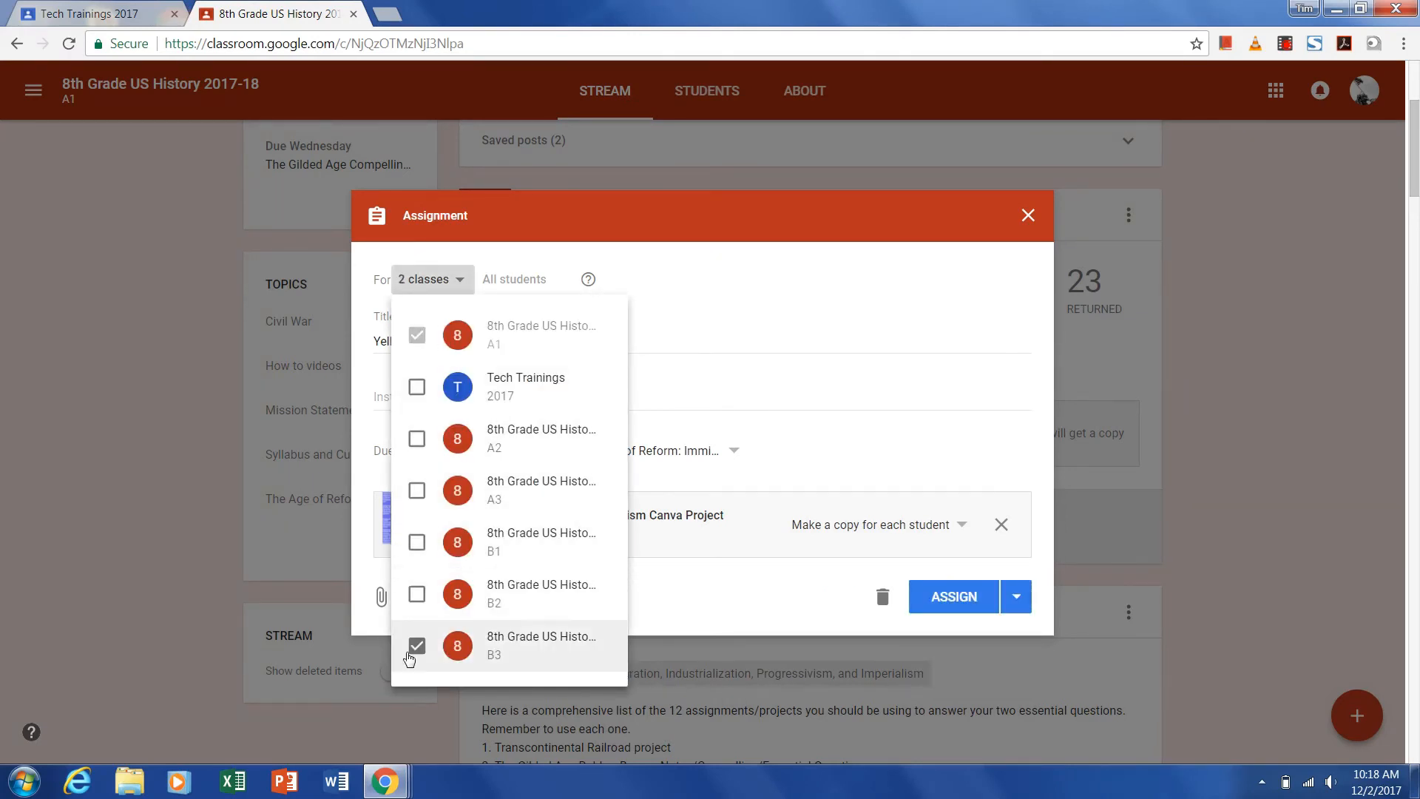
{"action": "left_click", "coordinate": [416, 647]}
{"action": "left_click", "coordinate": [1039, 440]}
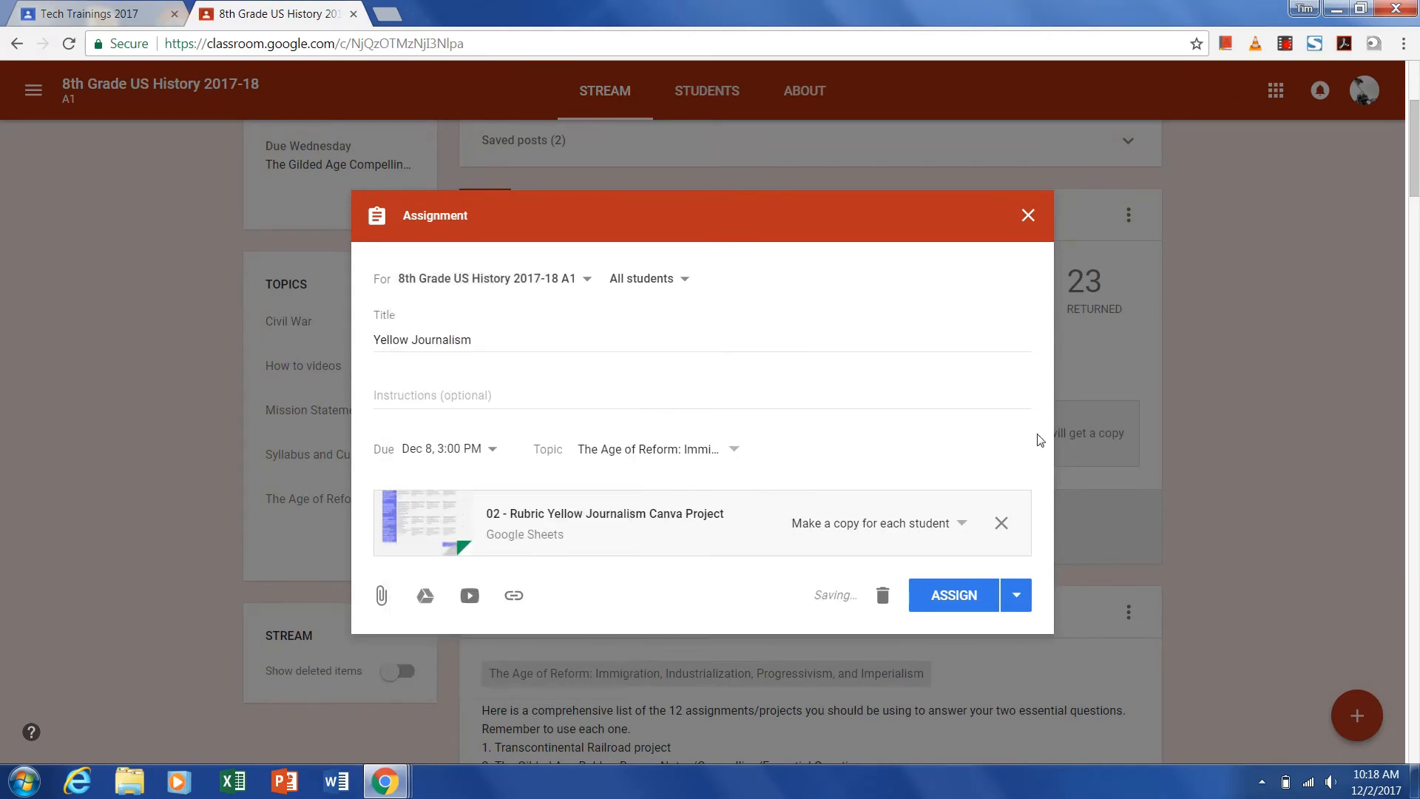
Step: View the assignment's scheduling date and time settings, back out without scheduling, and check the save draft option
{"action": "left_click", "coordinate": [1016, 607]}
{"action": "left_click", "coordinate": [980, 638]}
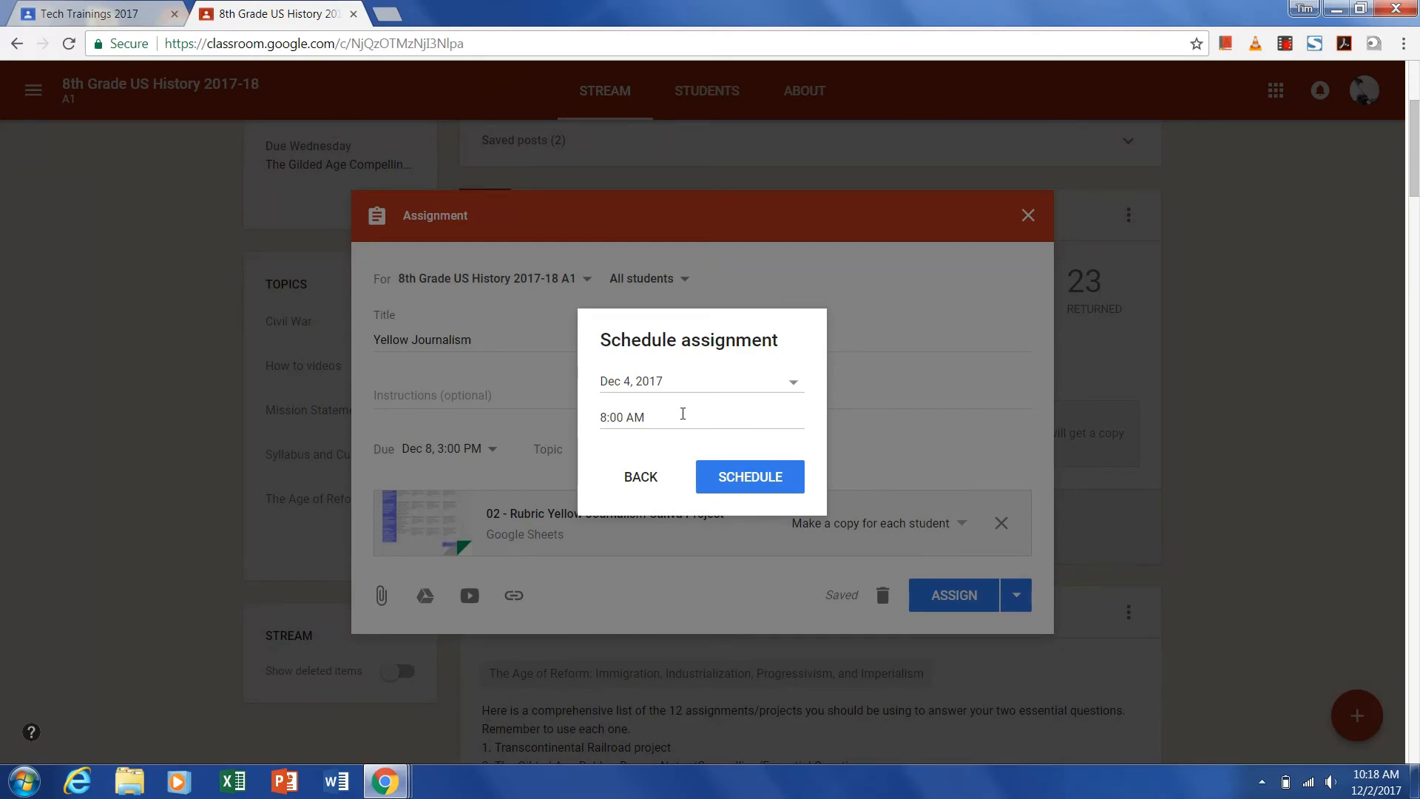
{"action": "left_click", "coordinate": [641, 480]}
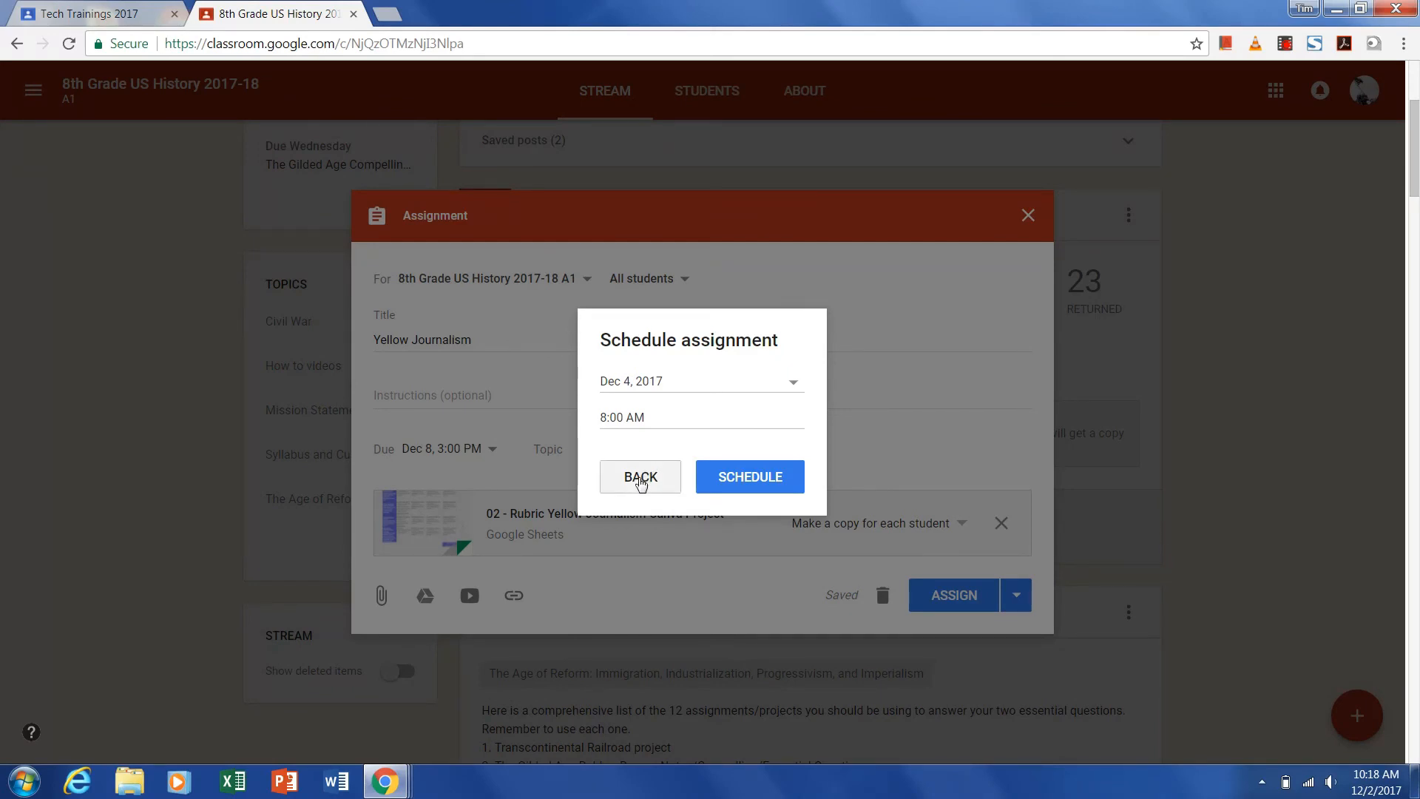
{"action": "left_click", "coordinate": [1018, 595]}
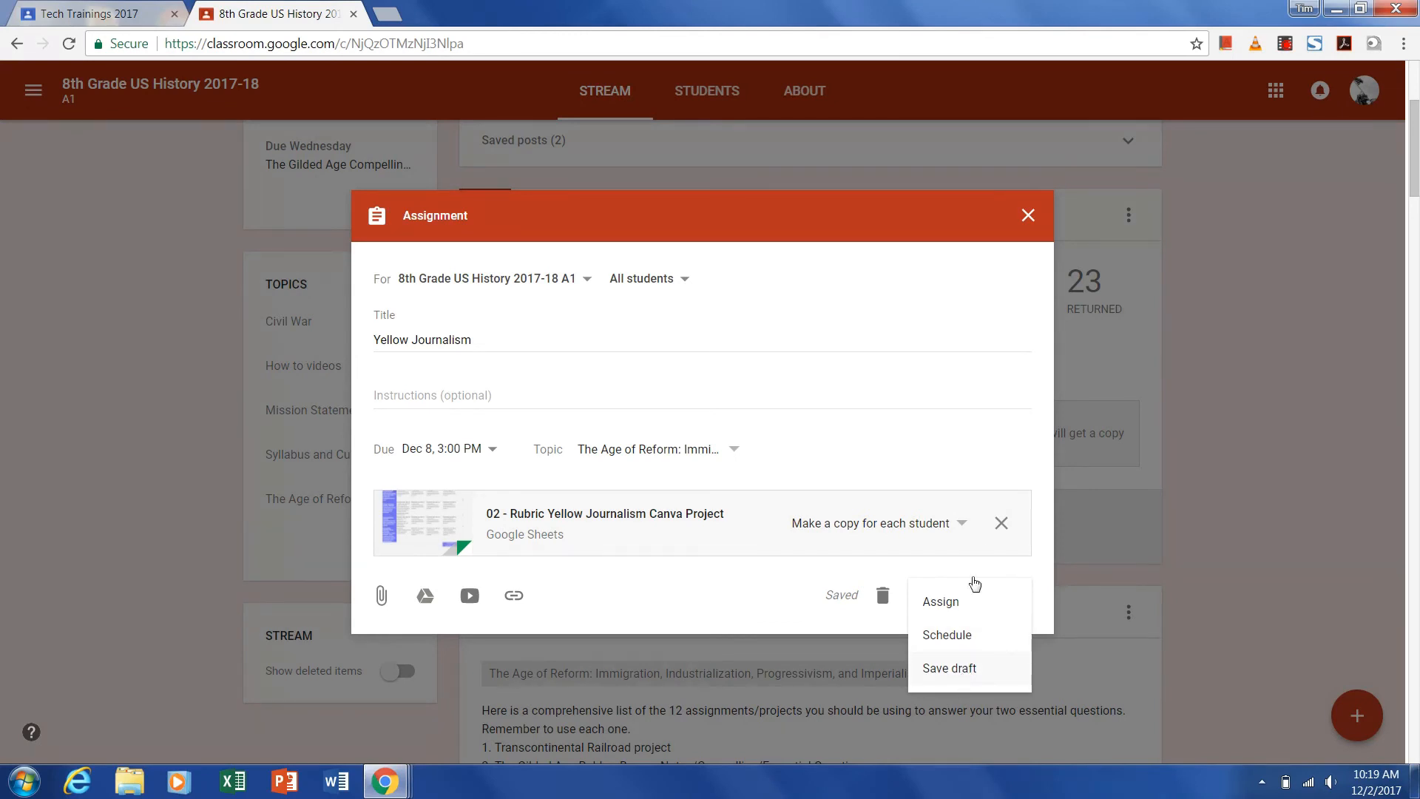
{"action": "left_click", "coordinate": [1003, 462]}
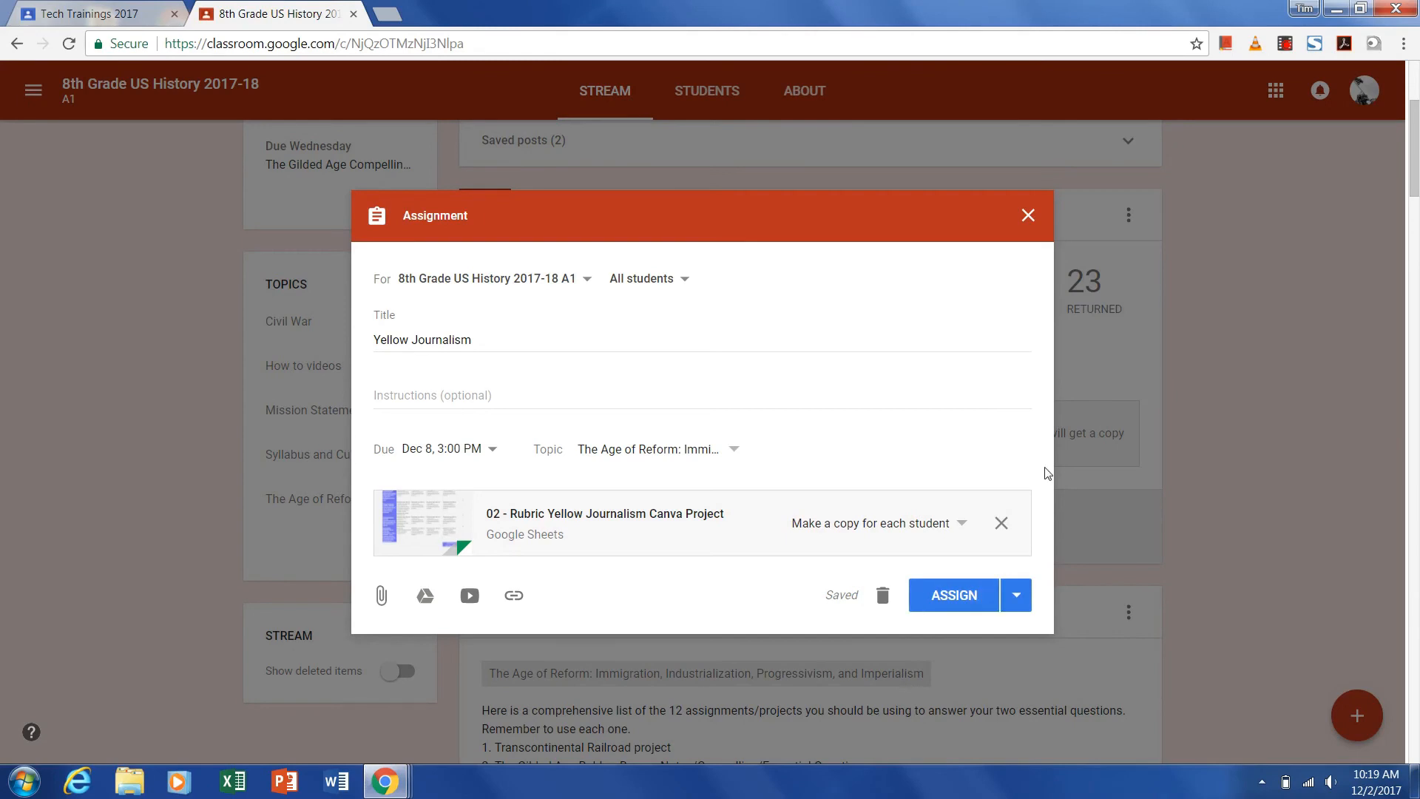
Step: Close the assignment and reopen the Yellow Journalism draft from the saved posts
{"action": "left_click", "coordinate": [1028, 215]}
{"action": "scroll", "coordinate": [1052, 309], "scroll_direction": "up", "scroll_amount": 3}
{"action": "left_click", "coordinate": [953, 333]}
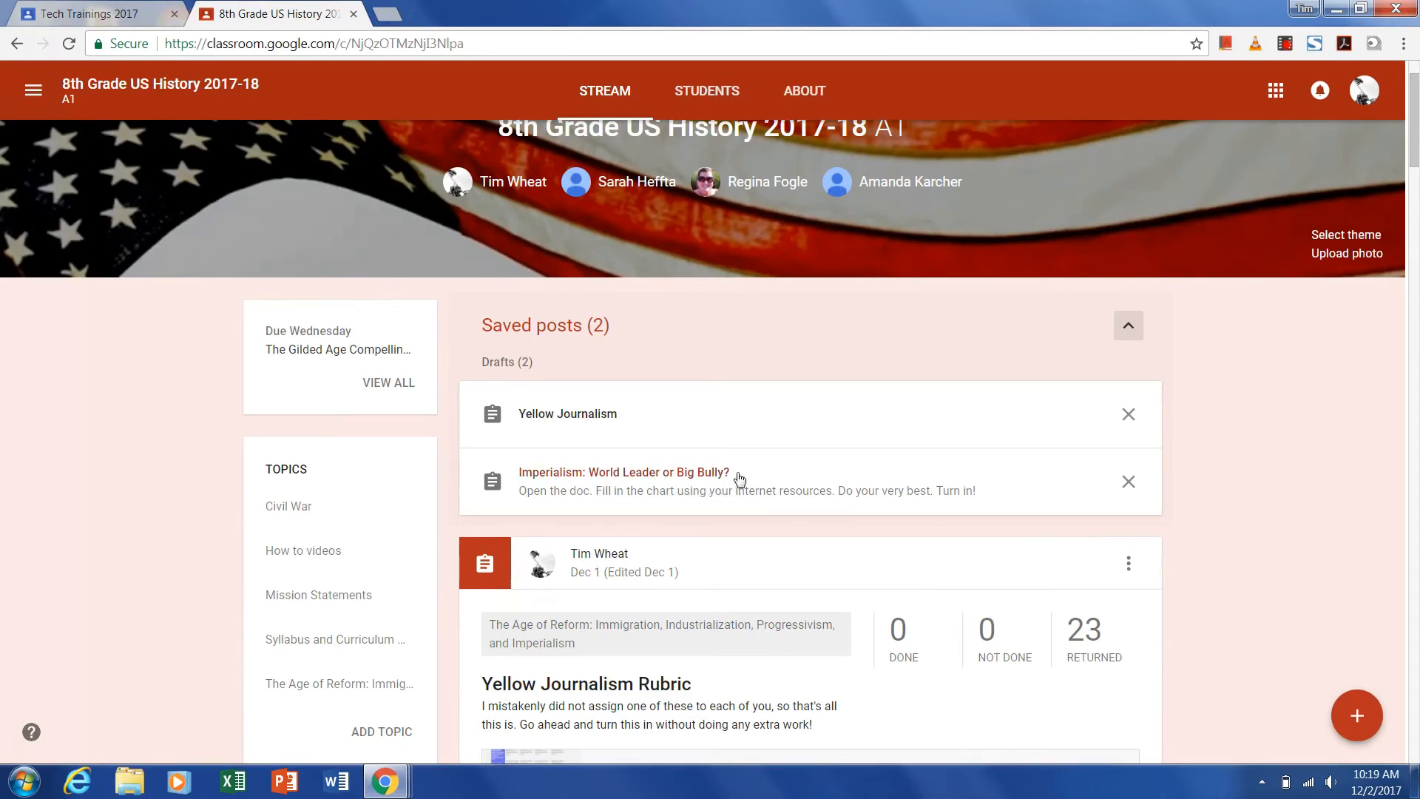
{"action": "left_click", "coordinate": [602, 431]}
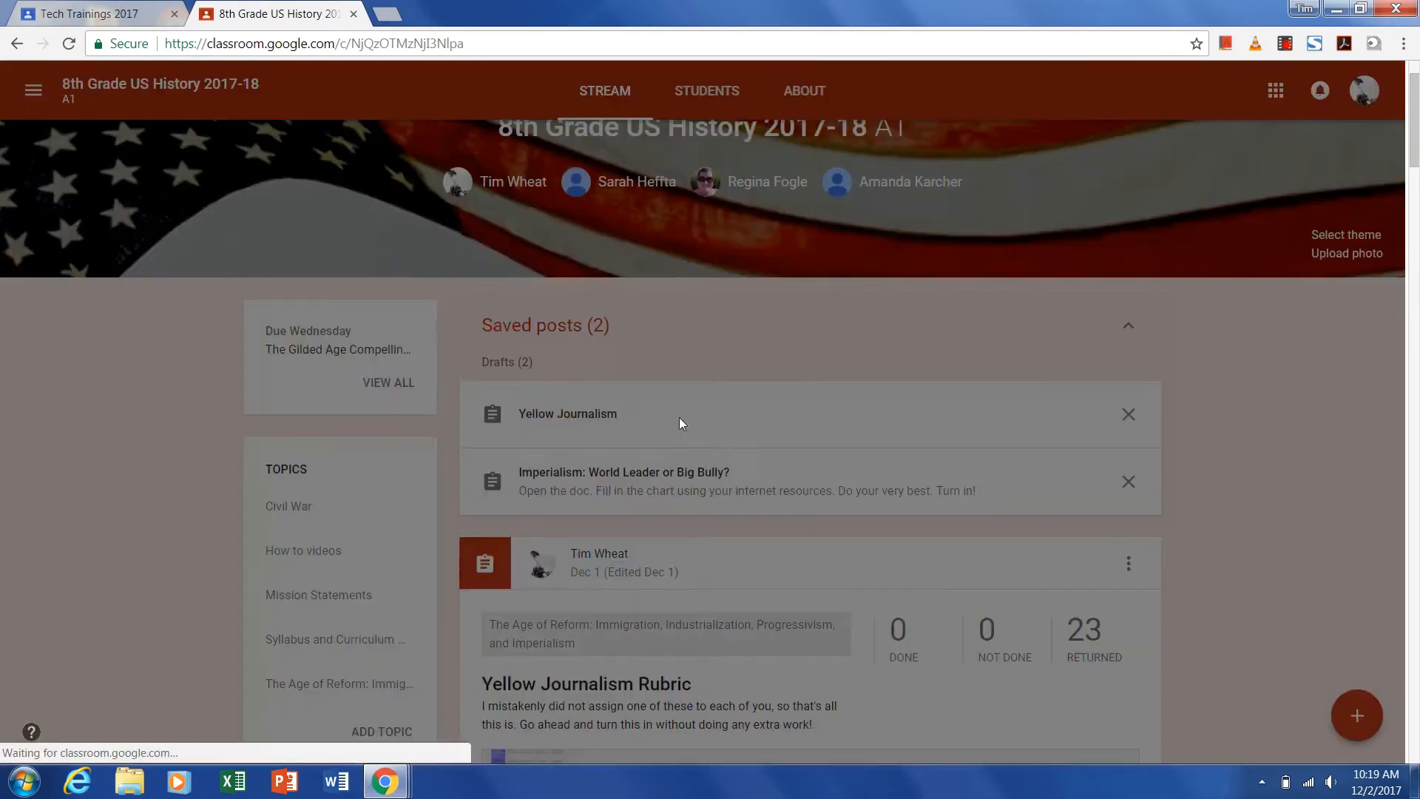
Step: Close the reopened Yellow Journalism draft and delete it from the saved posts
{"action": "left_click", "coordinate": [1029, 263]}
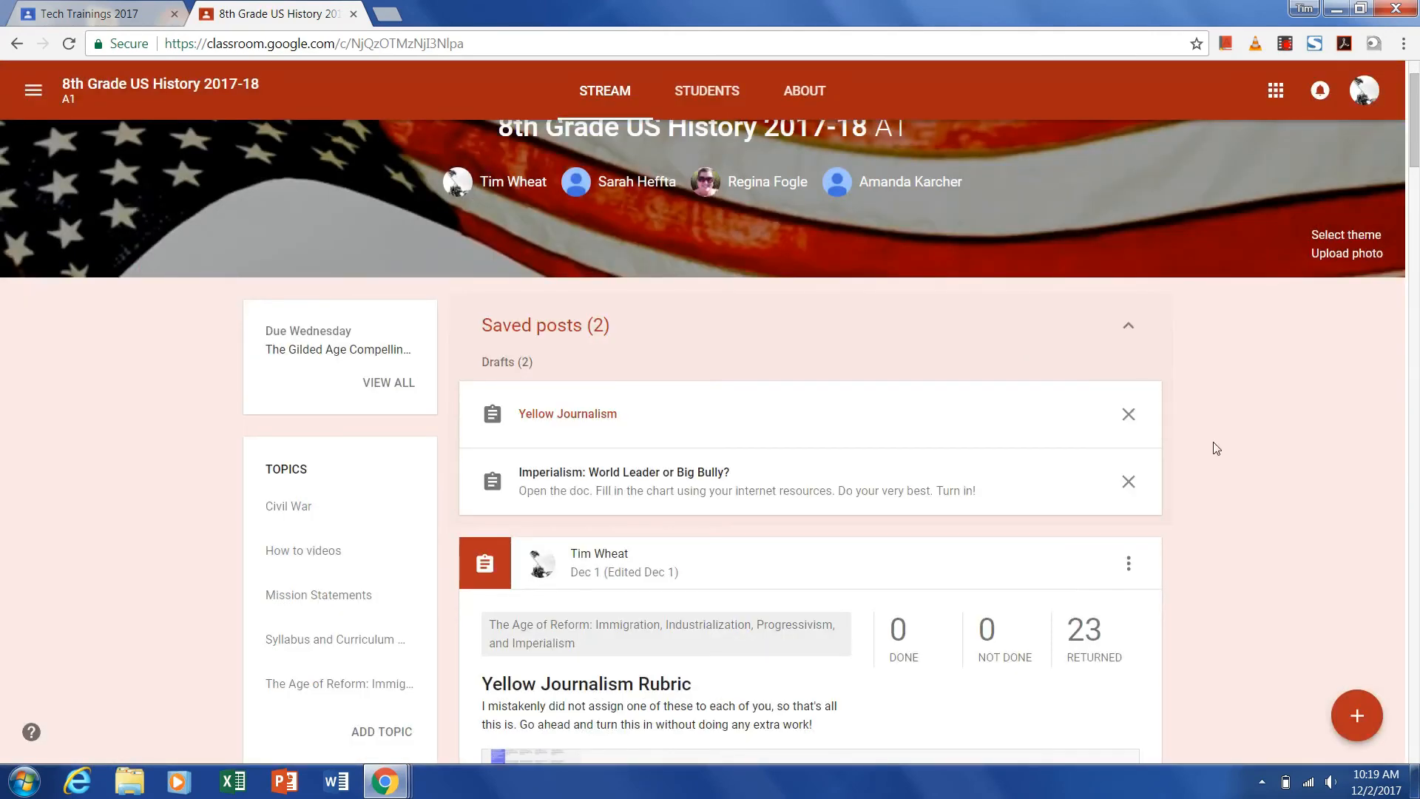
{"action": "left_click", "coordinate": [1130, 414]}
{"action": "left_click", "coordinate": [749, 443]}
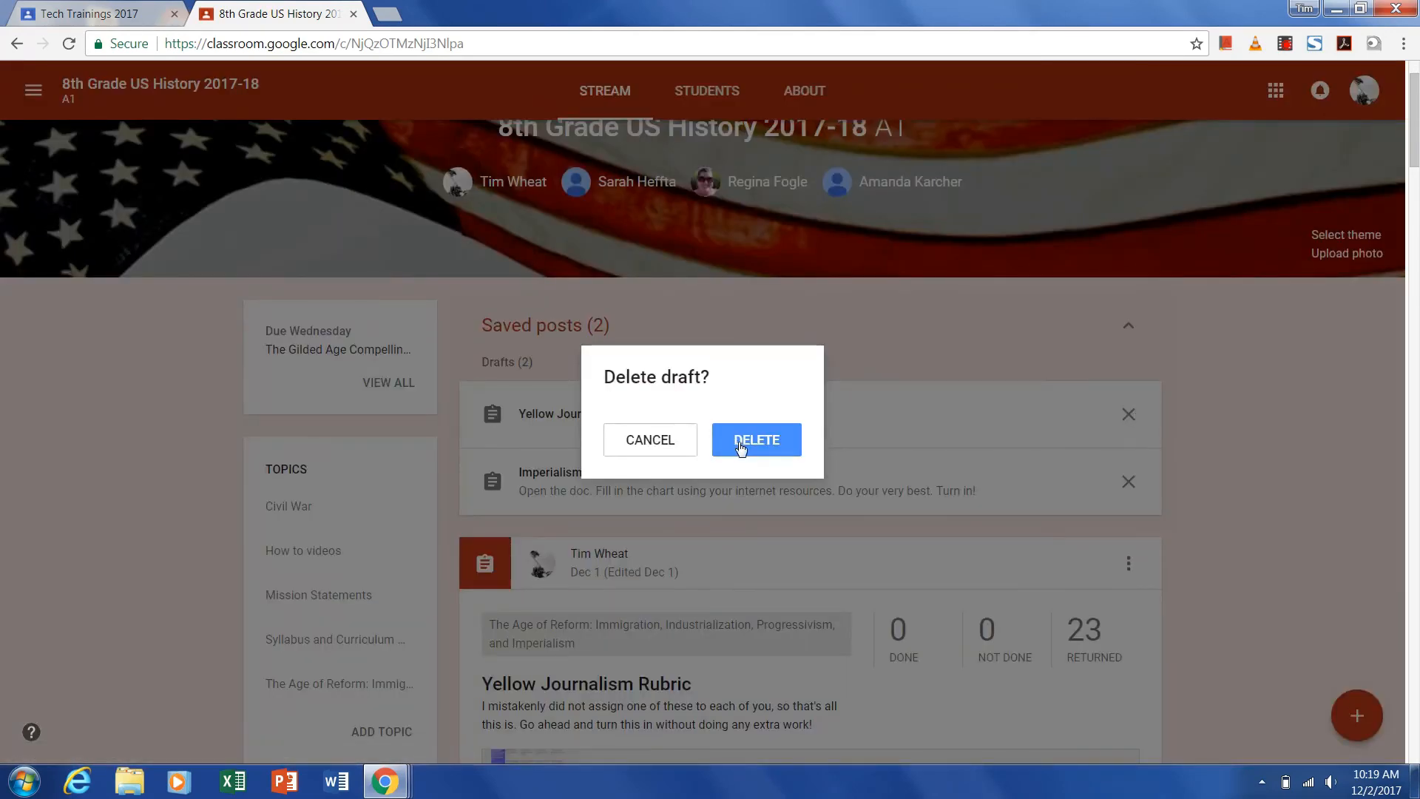
Step: Open the returned student work for the Yellow Journalism Rubric assignment and look through the student list and scores
{"action": "scroll", "coordinate": [1203, 342], "scroll_direction": "down", "scroll_amount": 3}
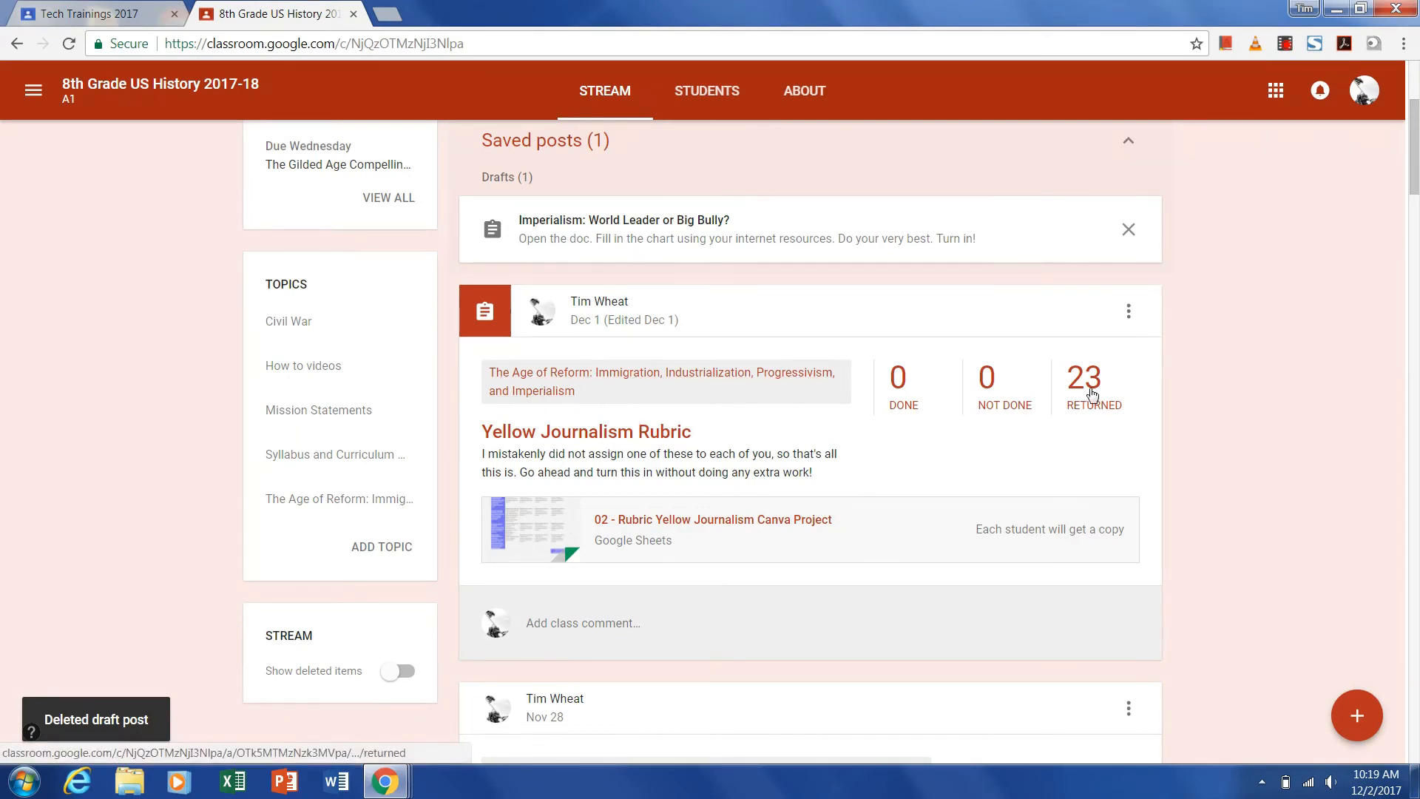
{"action": "left_click", "coordinate": [1114, 419]}
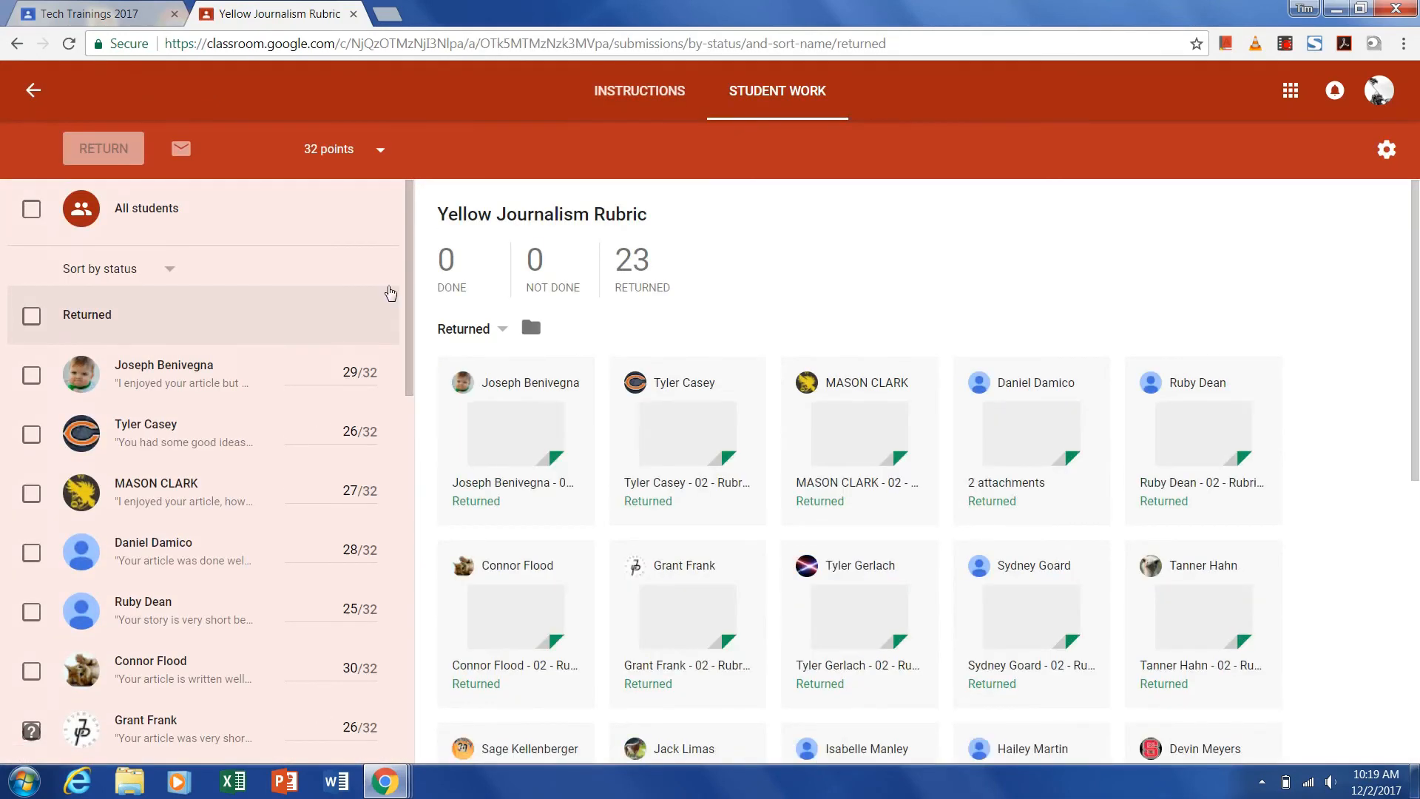
{"action": "left_click_drag", "start_coordinate": [410, 292], "coordinate": [452, 220]}
{"action": "left_click_drag", "start_coordinate": [411, 563], "coordinate": [1125, 697]}
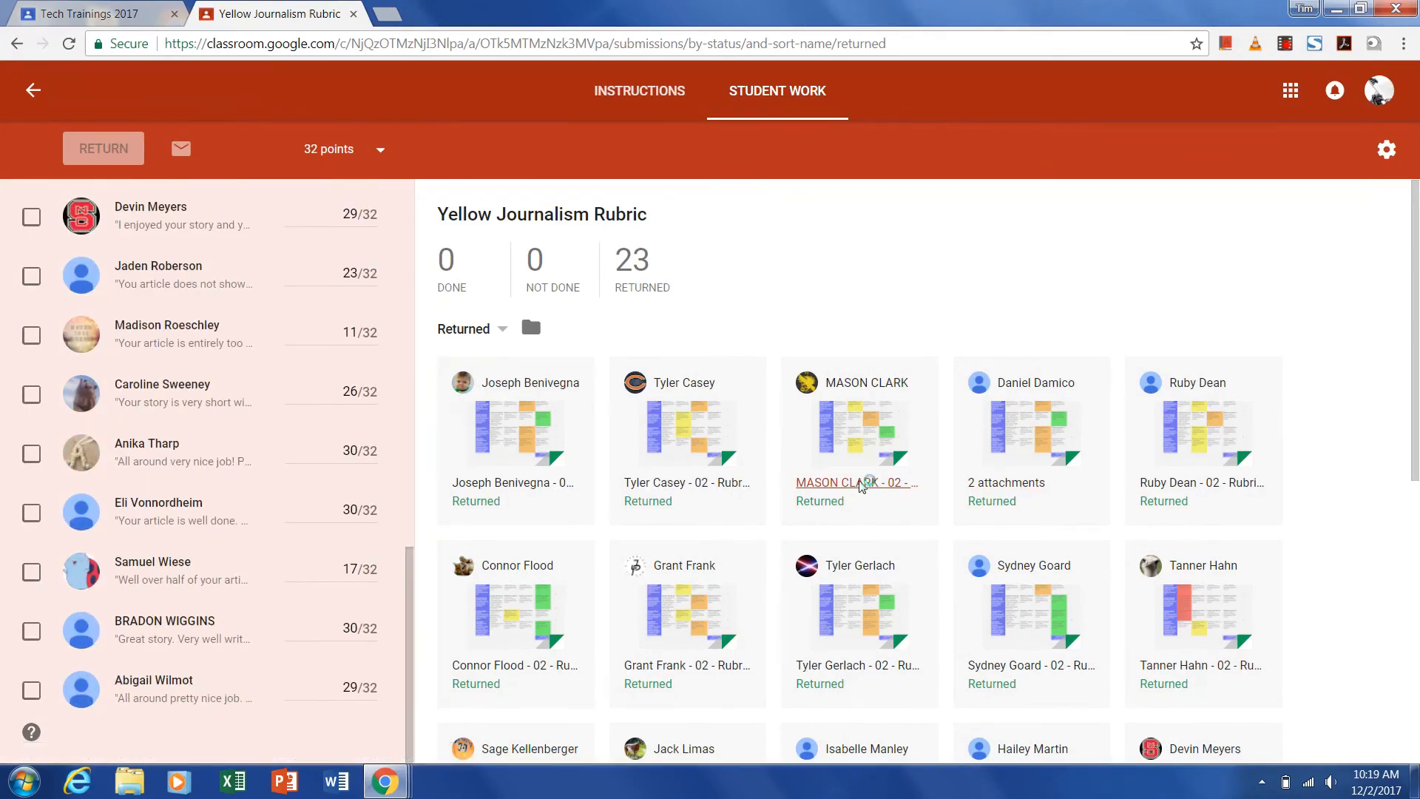
Step: View one student's returned copy of the rubric spreadsheet, close it, and return to the class stream
{"action": "left_click", "coordinate": [861, 482]}
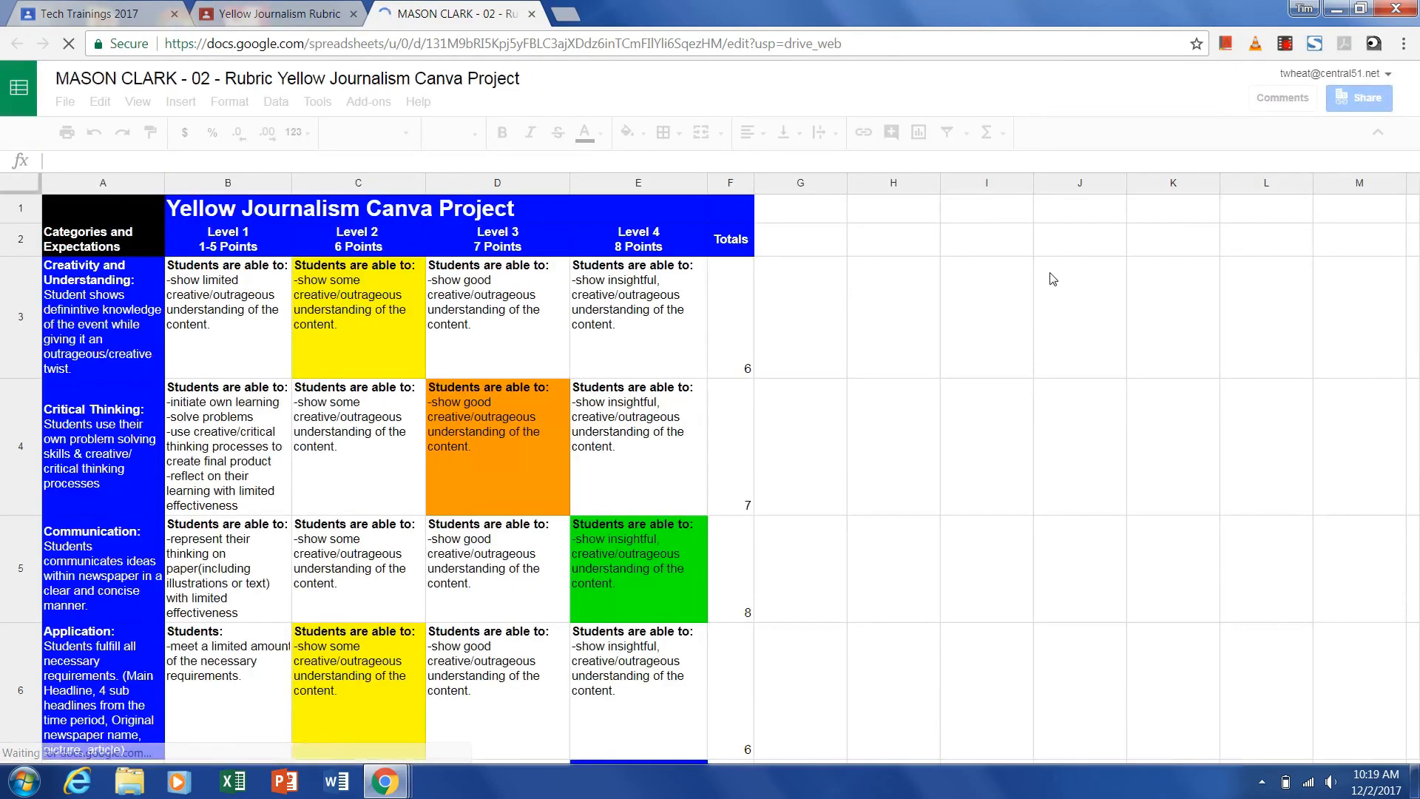
{"action": "scroll", "coordinate": [885, 298], "scroll_direction": "down", "scroll_amount": 5}
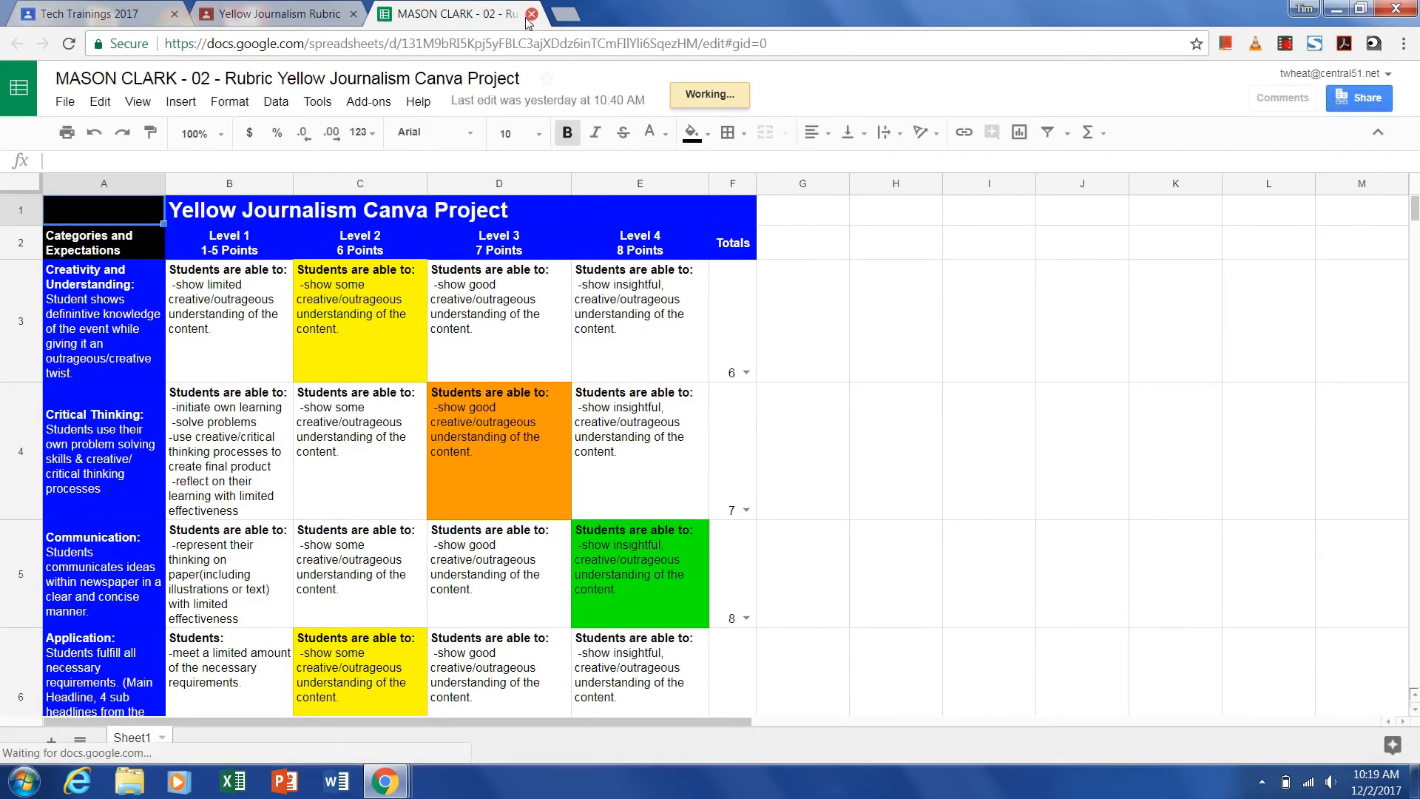
{"action": "left_click", "coordinate": [532, 13]}
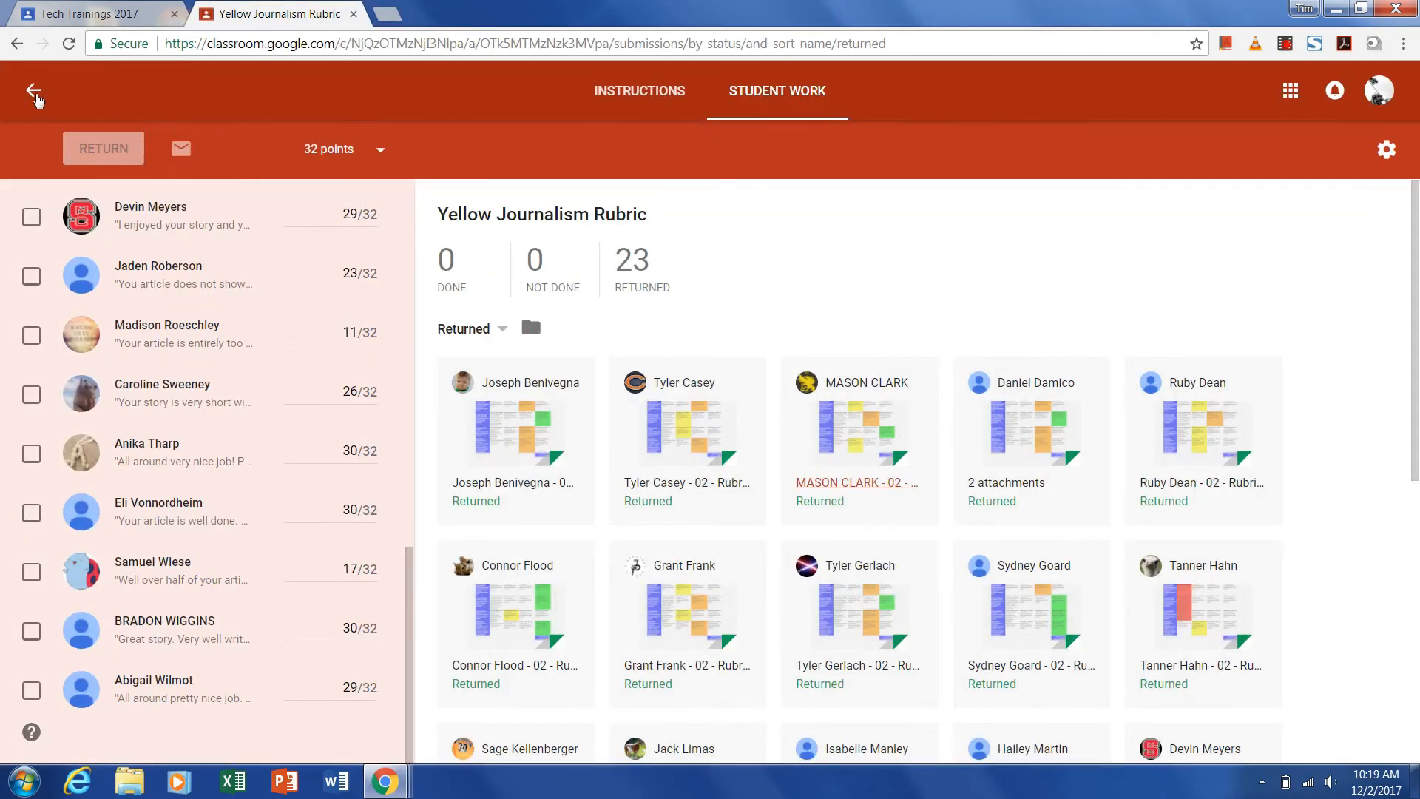
{"action": "left_click", "coordinate": [34, 90]}
{"action": "scroll", "coordinate": [1037, 187], "scroll_direction": "up", "scroll_amount": 3}
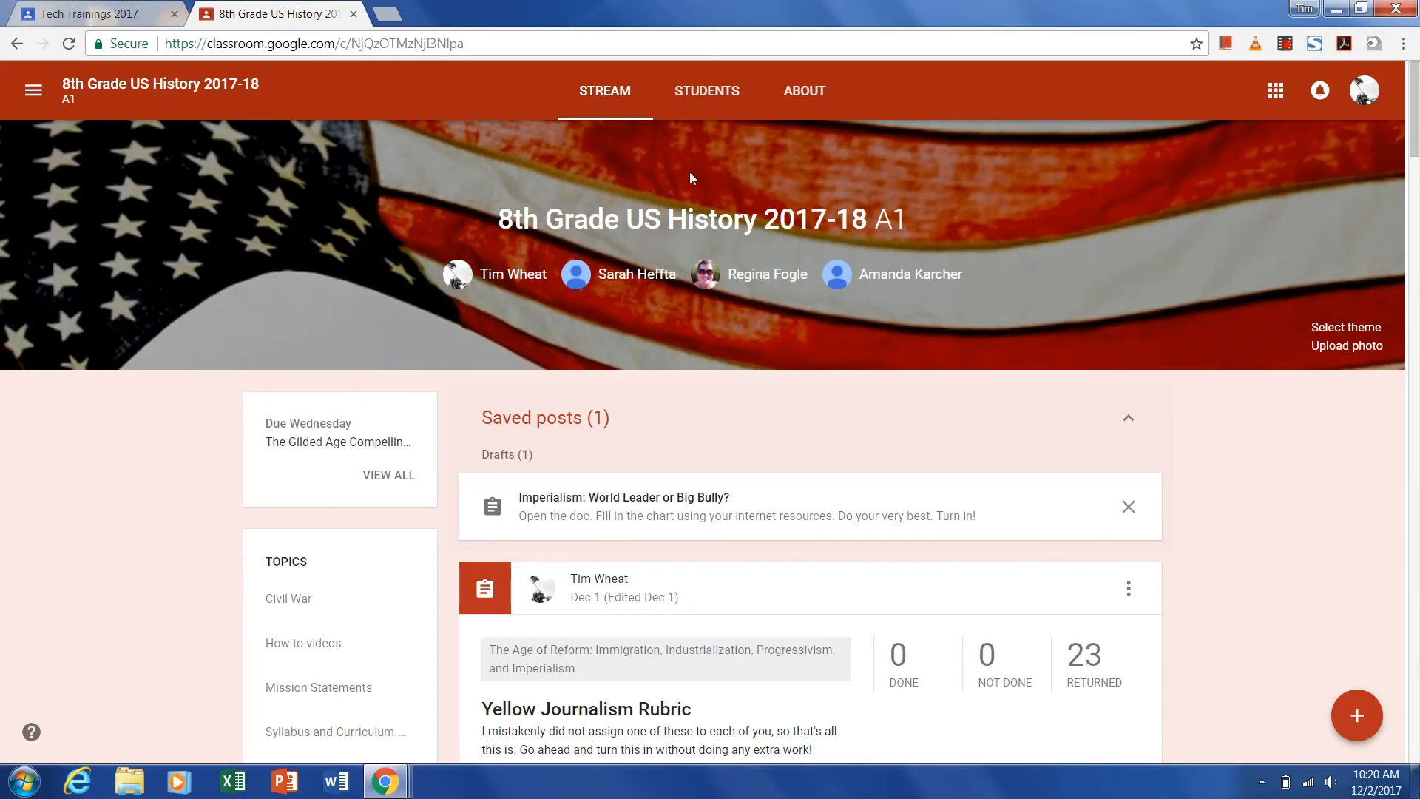
Step: Visit the class's About page and look through its class materials area and list of co-teachers
{"action": "left_click", "coordinate": [720, 98]}
{"action": "left_click", "coordinate": [801, 94]}
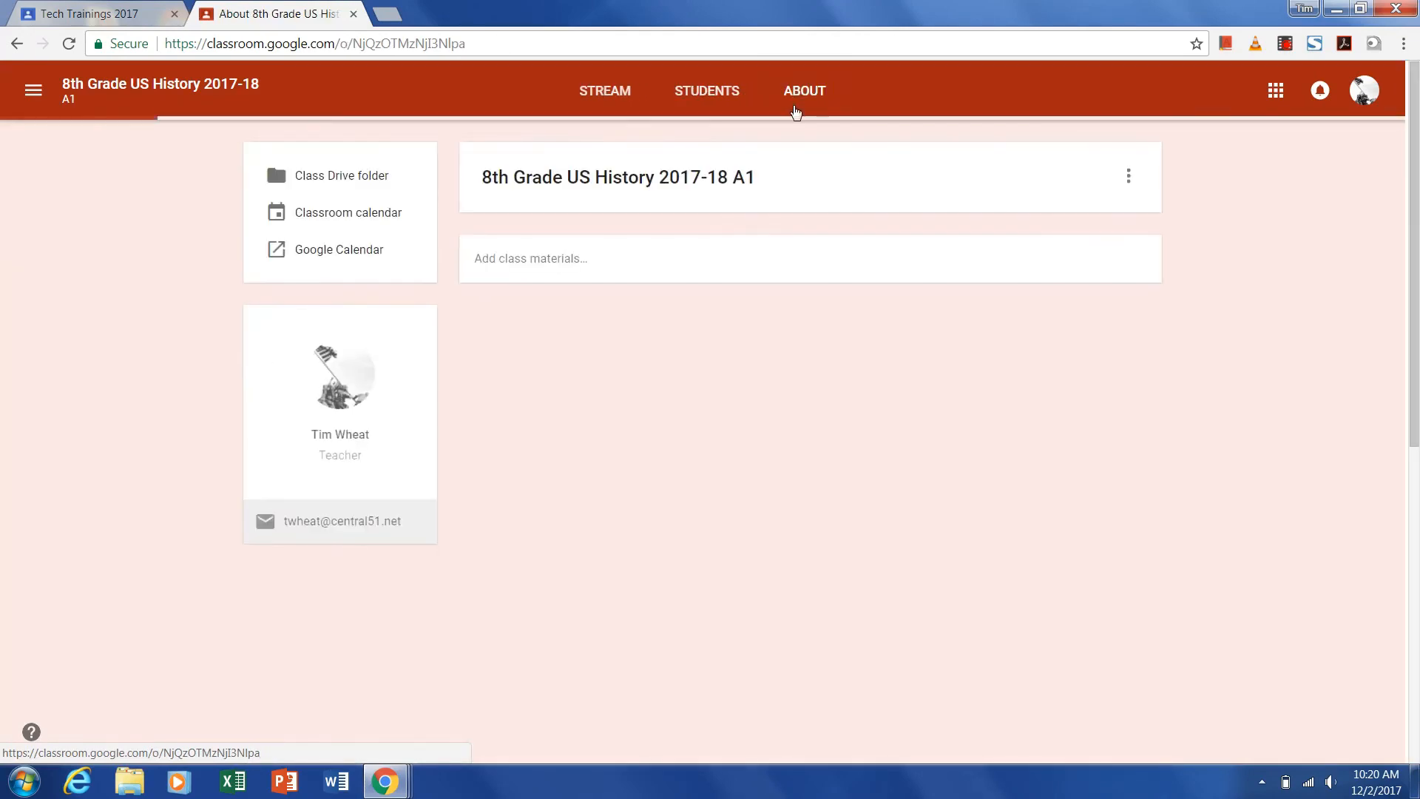
{"action": "scroll", "coordinate": [691, 349], "scroll_direction": "down", "scroll_amount": 3}
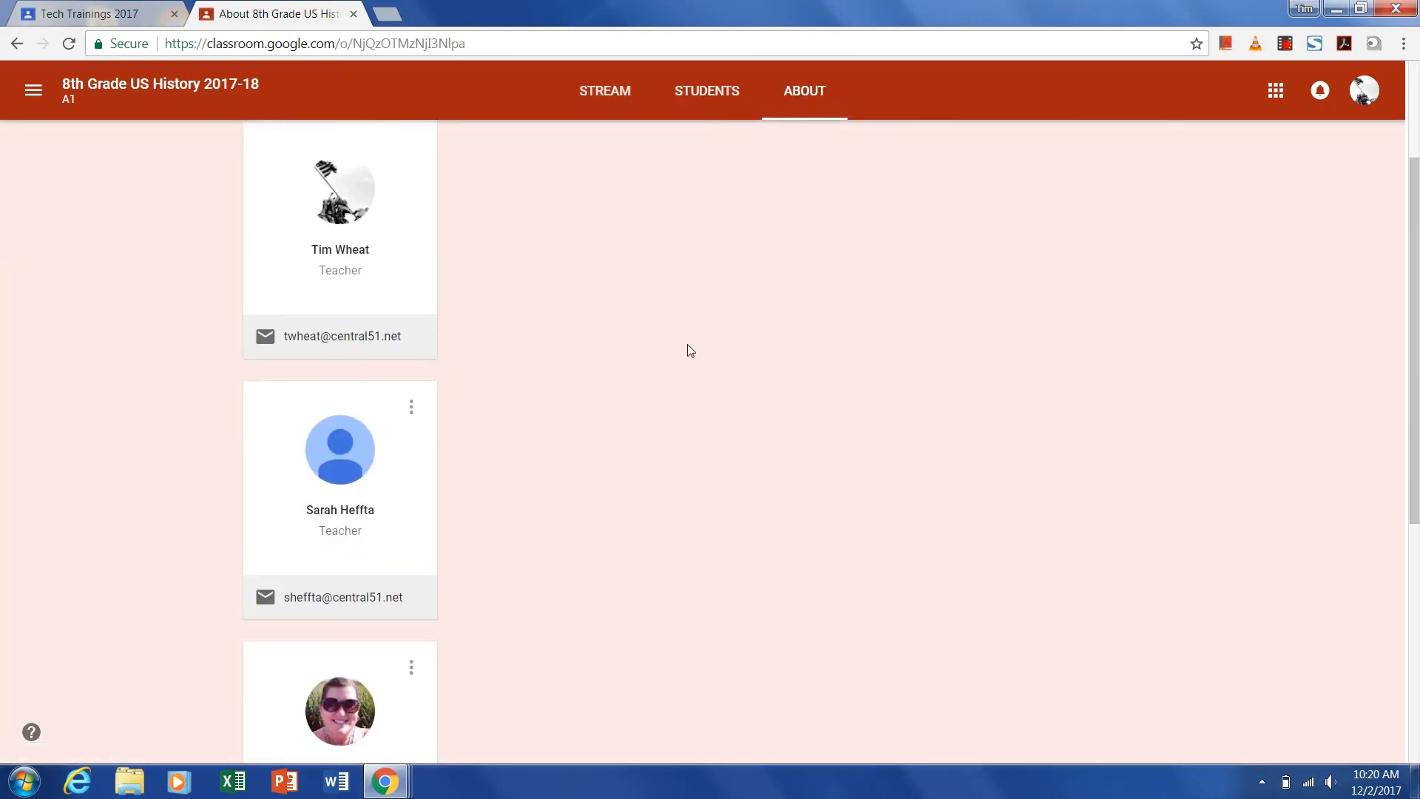
{"action": "scroll", "coordinate": [686, 350], "scroll_direction": "up", "scroll_amount": 1}
{"action": "scroll", "coordinate": [684, 351], "scroll_direction": "up", "scroll_amount": 1}
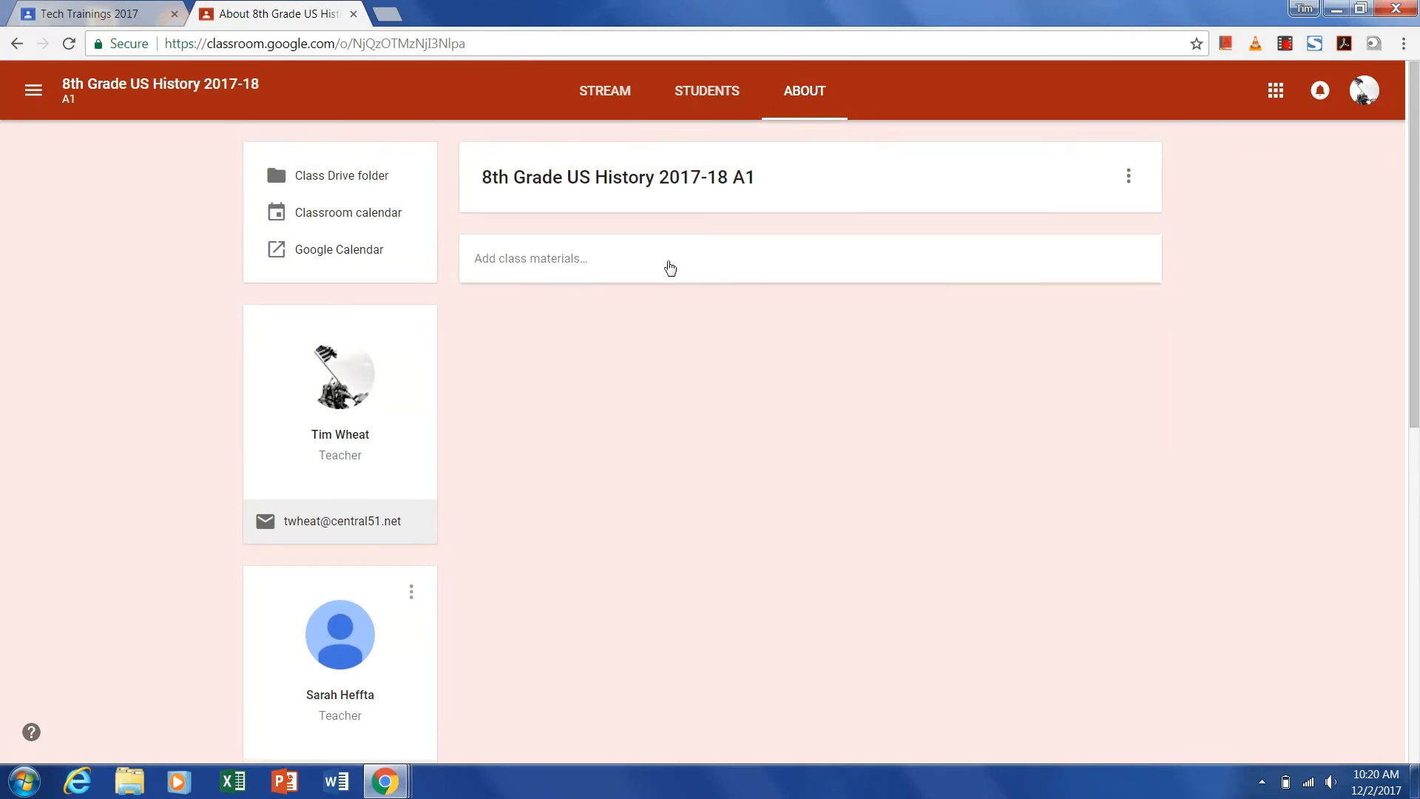
{"action": "scroll", "coordinate": [663, 251], "scroll_direction": "down", "scroll_amount": 7}
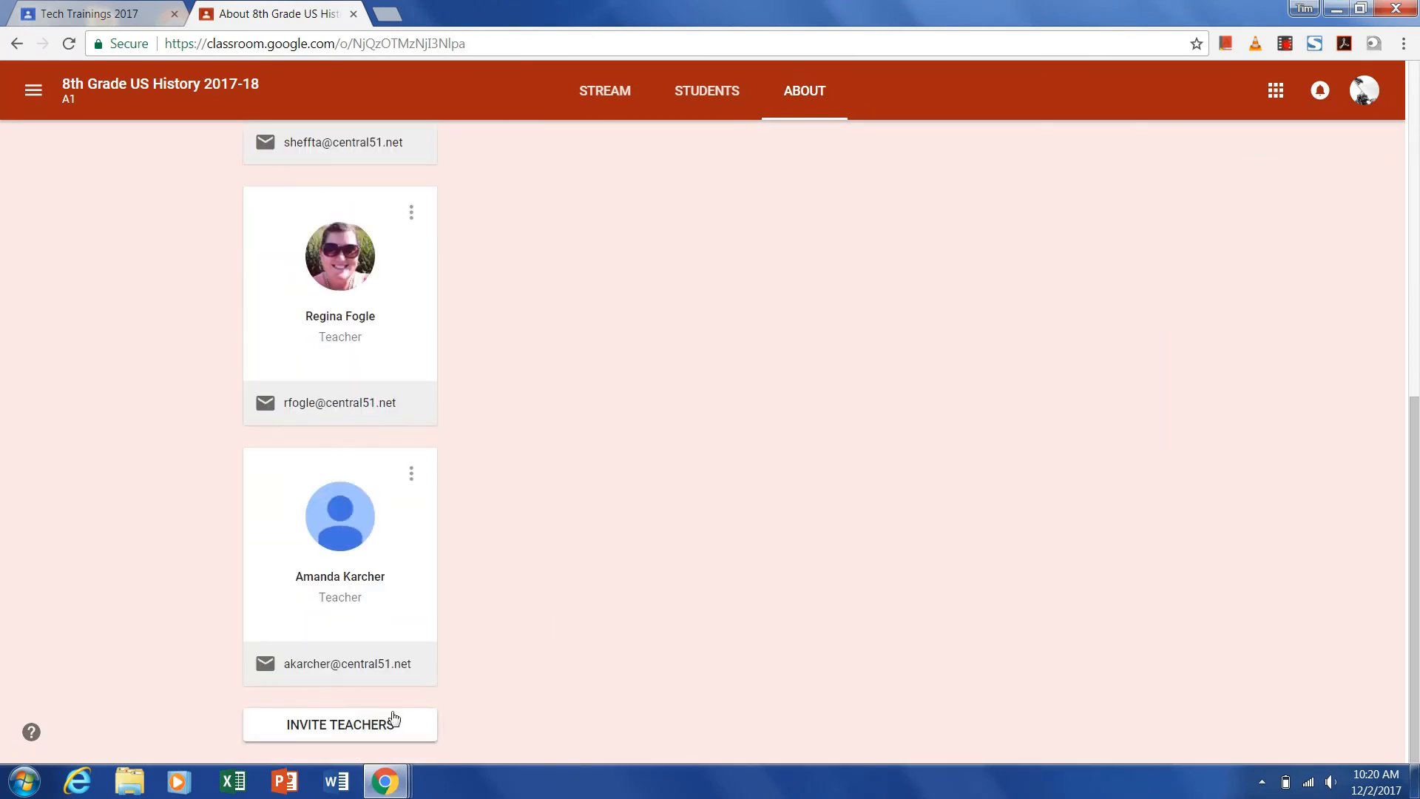
Step: View the dialog for inviting teachers, cancel it, and return to the class stream
{"action": "left_click", "coordinate": [378, 724]}
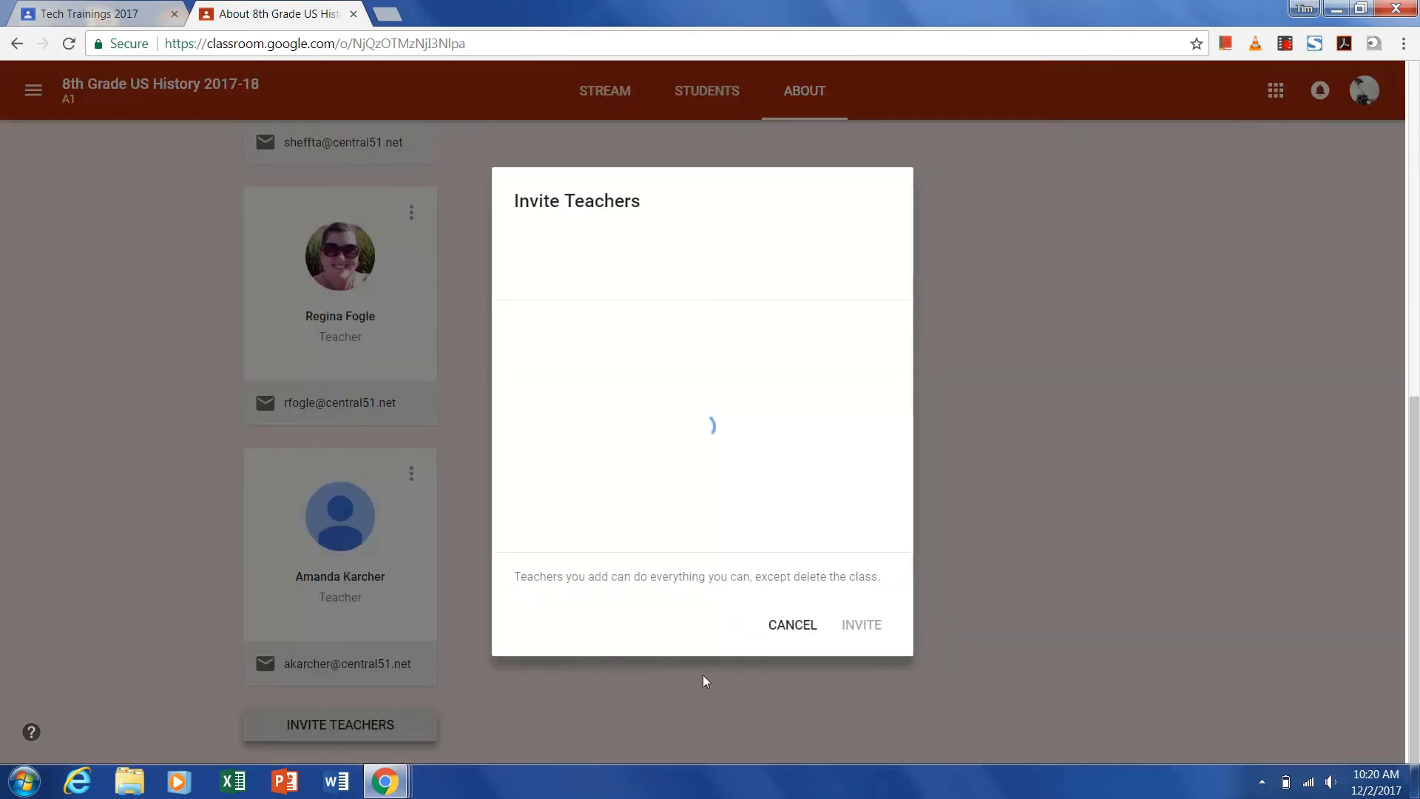
{"action": "left_click", "coordinate": [793, 625]}
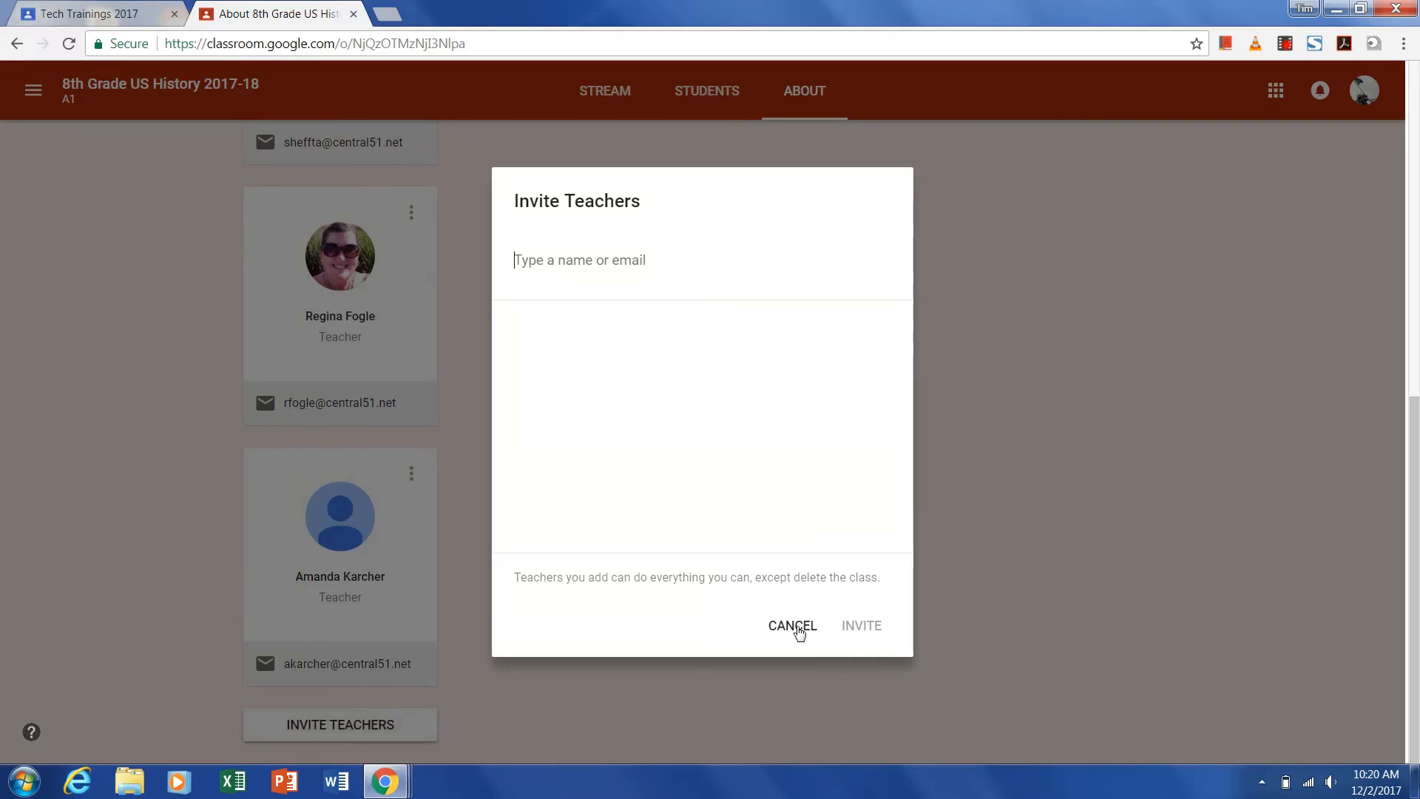
{"action": "scroll", "coordinate": [992, 348], "scroll_direction": "up", "scroll_amount": 7}
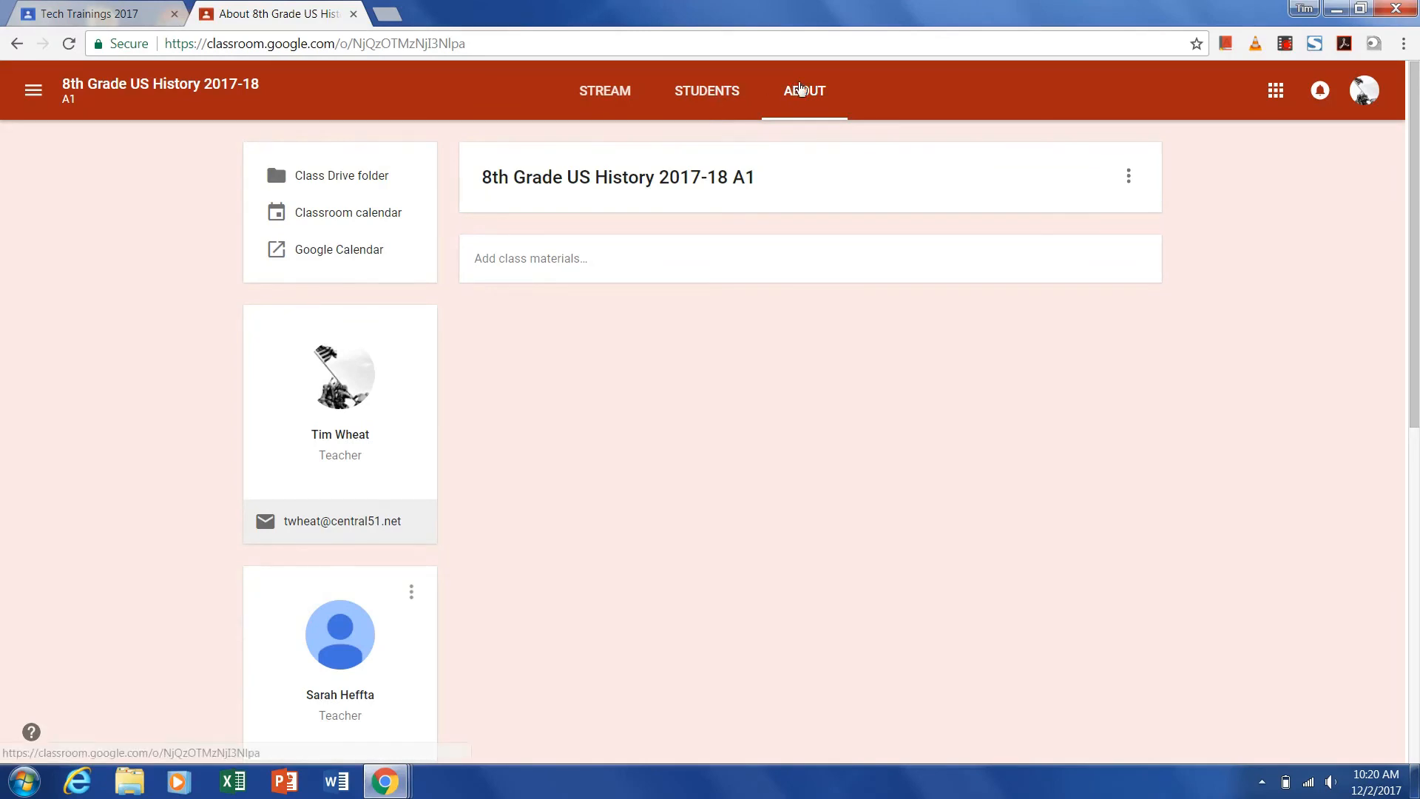
{"action": "left_click", "coordinate": [714, 86]}
{"action": "left_click", "coordinate": [627, 95]}
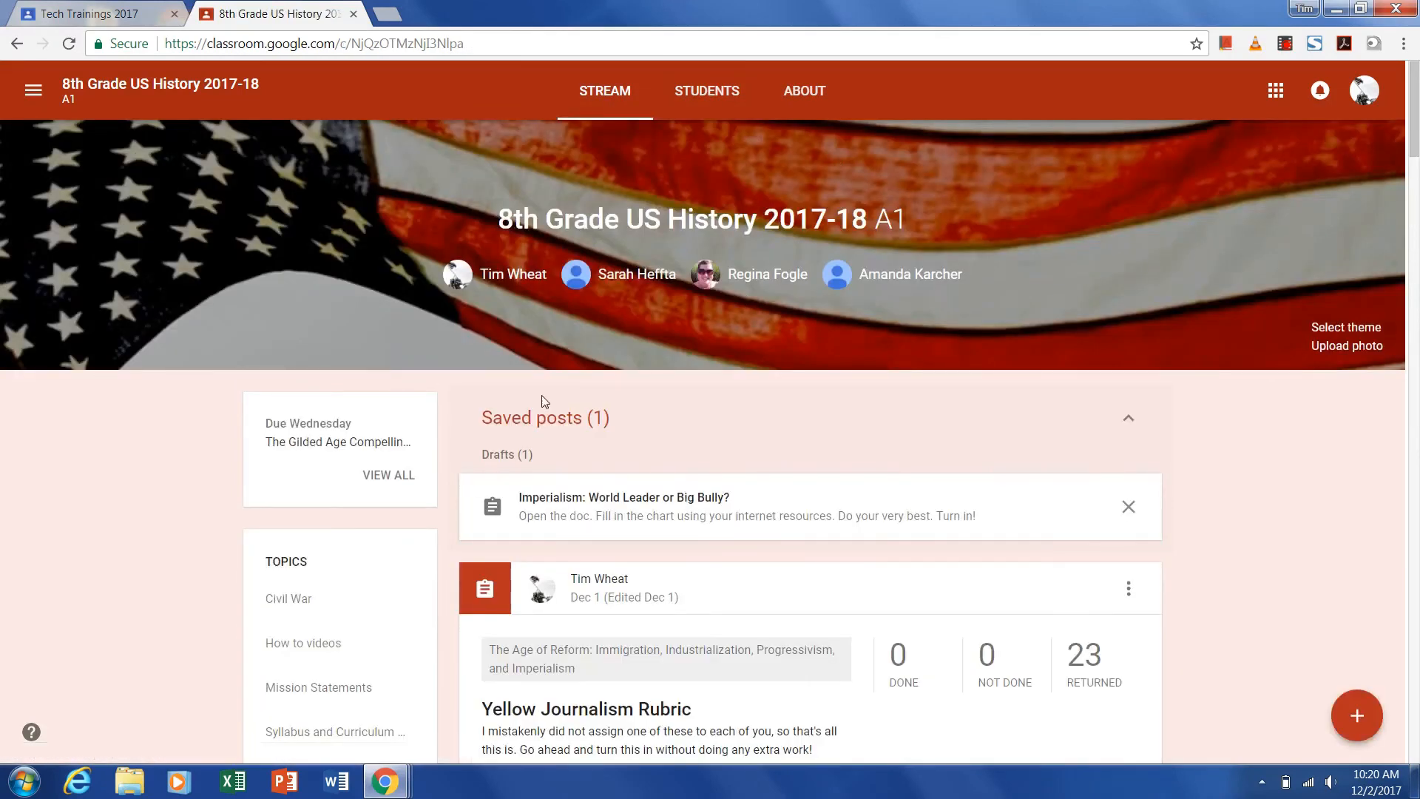
Step: Open the Civil War topic and look over the original and modified Civil War and Reconstruction Quarterly Post Test assignments
{"action": "scroll", "coordinate": [415, 357], "scroll_direction": "down", "scroll_amount": 4}
{"action": "left_click", "coordinate": [308, 326]}
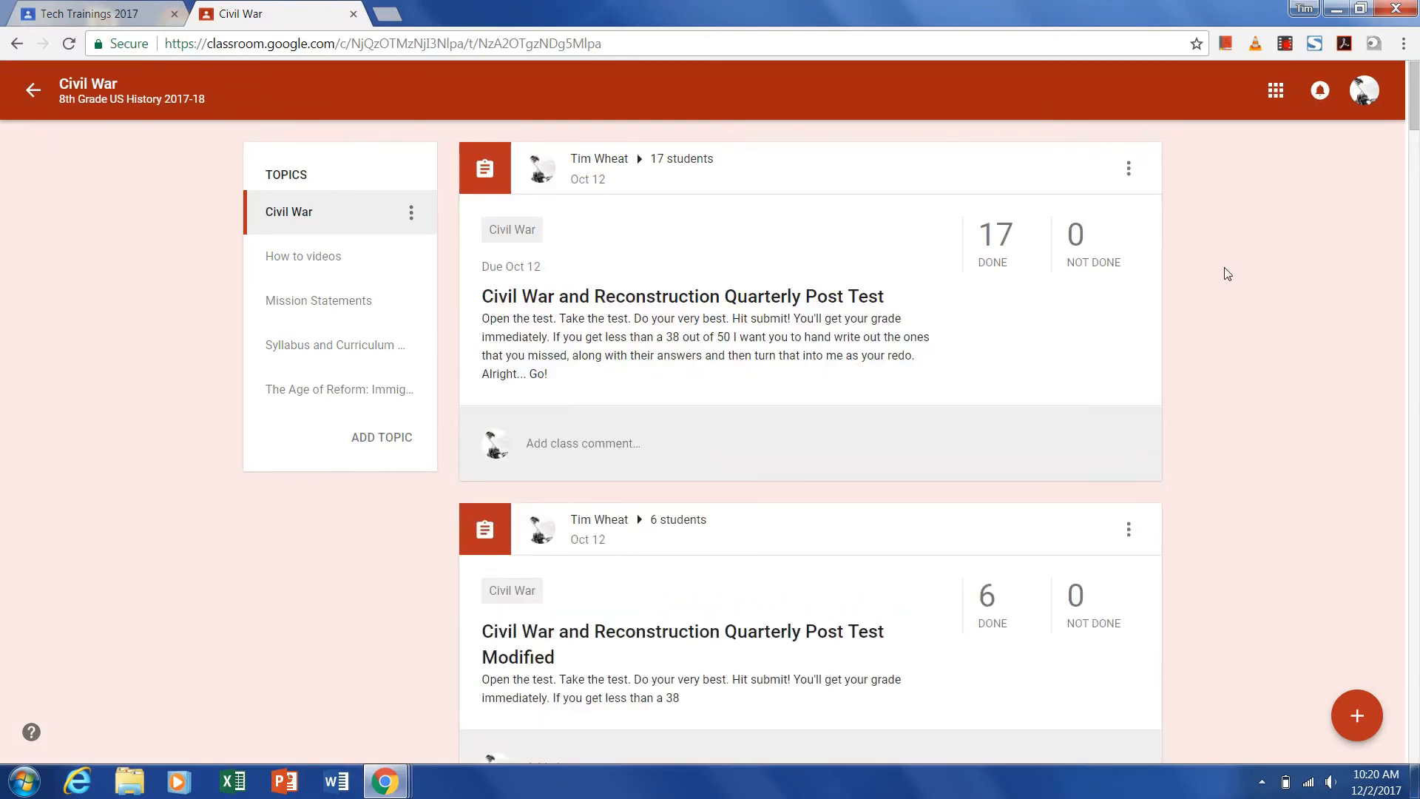
{"action": "scroll", "coordinate": [1223, 267], "scroll_direction": "down", "scroll_amount": 5}
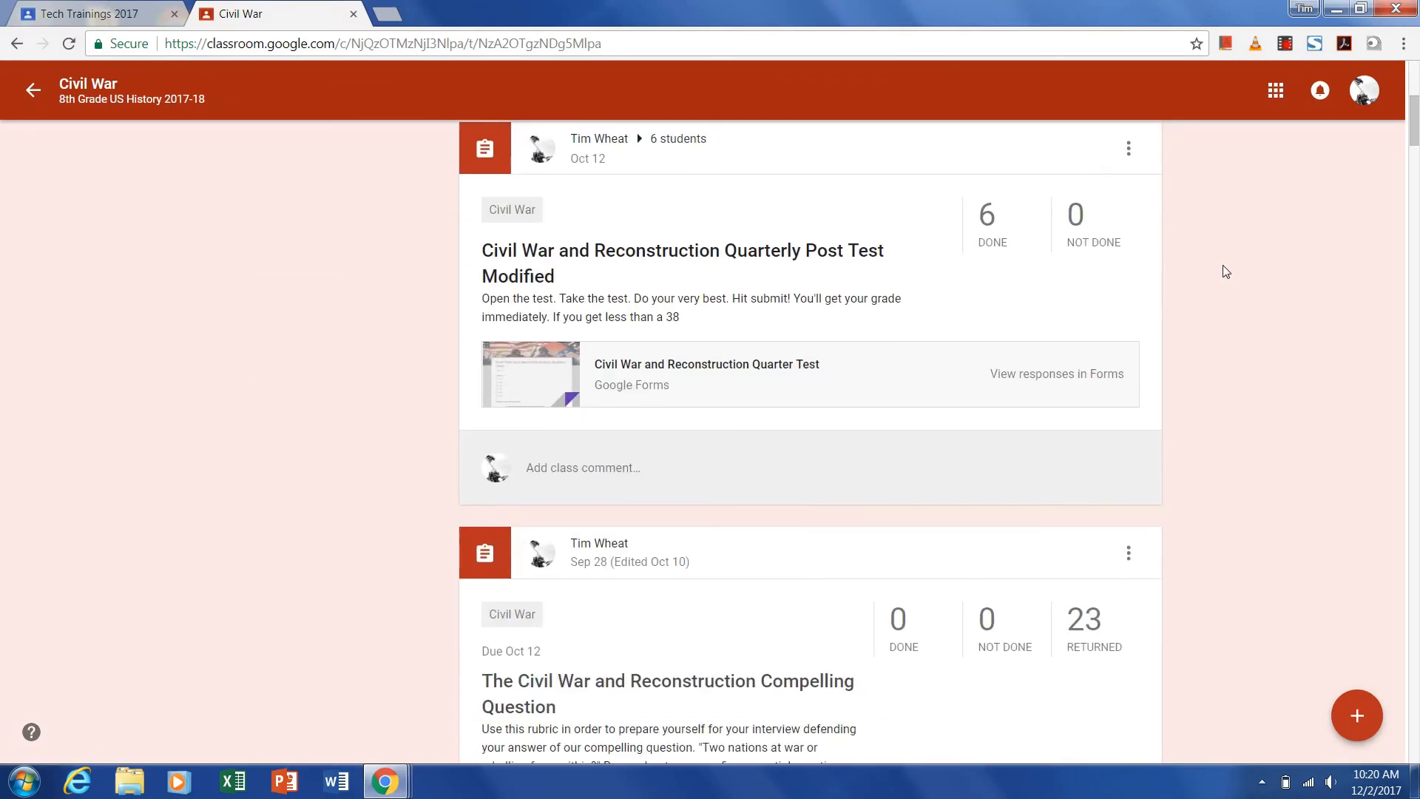
{"action": "scroll", "coordinate": [1223, 265], "scroll_direction": "down", "scroll_amount": 3}
{"action": "scroll", "coordinate": [1223, 265], "scroll_direction": "up", "scroll_amount": 6}
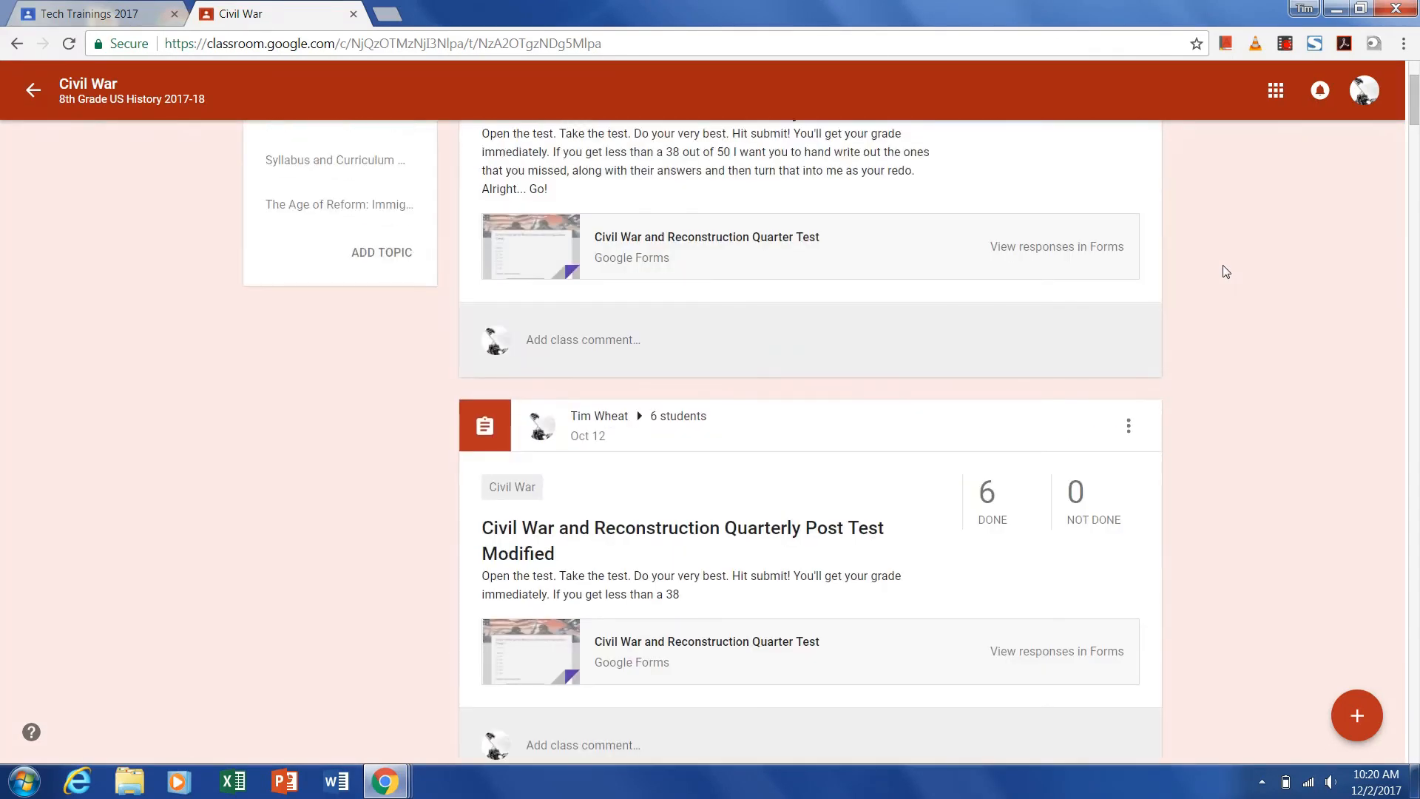
{"action": "scroll", "coordinate": [1223, 271], "scroll_direction": "down", "scroll_amount": 1}
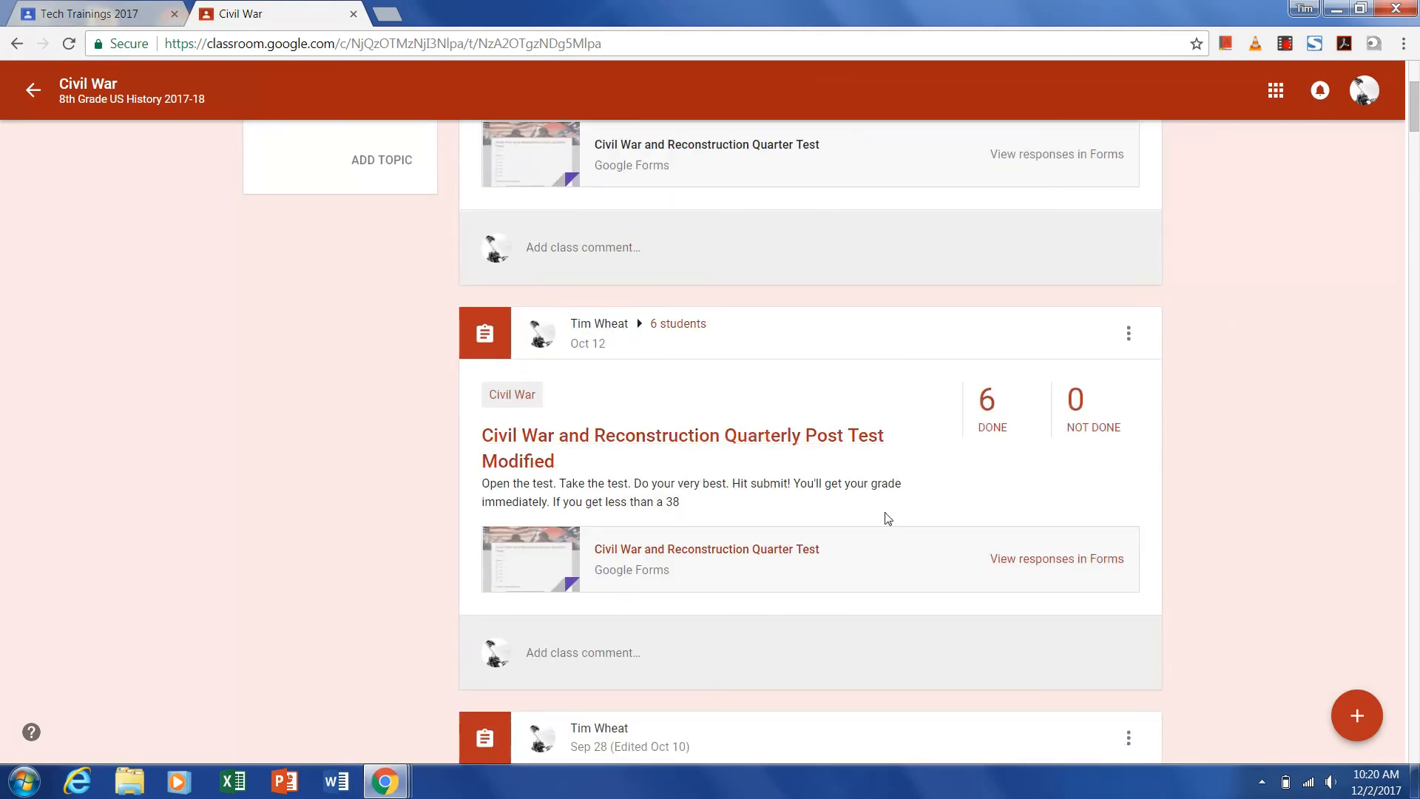
{"action": "scroll", "coordinate": [1300, 444], "scroll_direction": "up", "scroll_amount": 2}
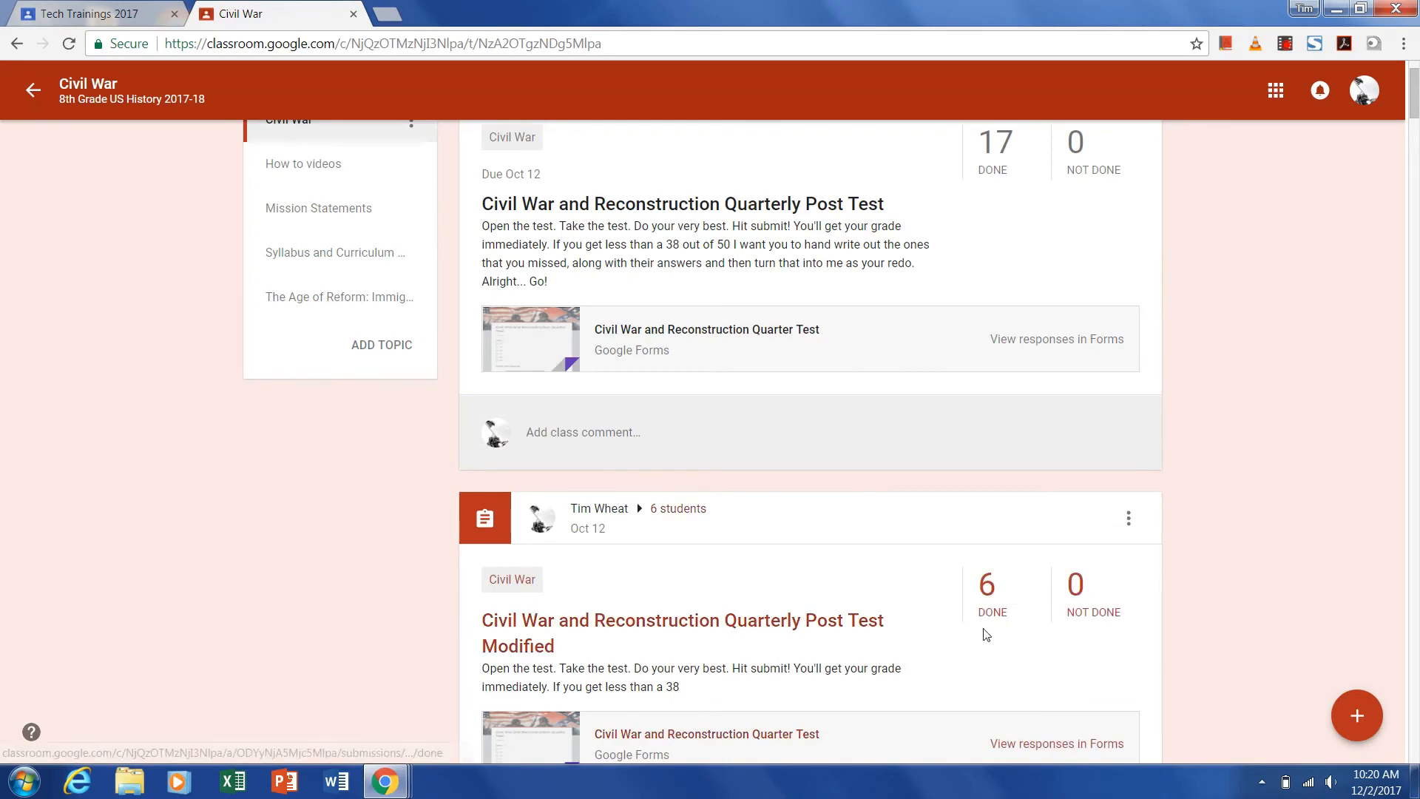
Step: Look through the older Civil War posts, including the Compelling Question, Kahoot, Reconstruction Quiz and Task Cards, and return to the newest post
{"action": "scroll", "coordinate": [1316, 309], "scroll_direction": "down", "scroll_amount": 5}
{"action": "scroll", "coordinate": [1318, 311], "scroll_direction": "down", "scroll_amount": 3}
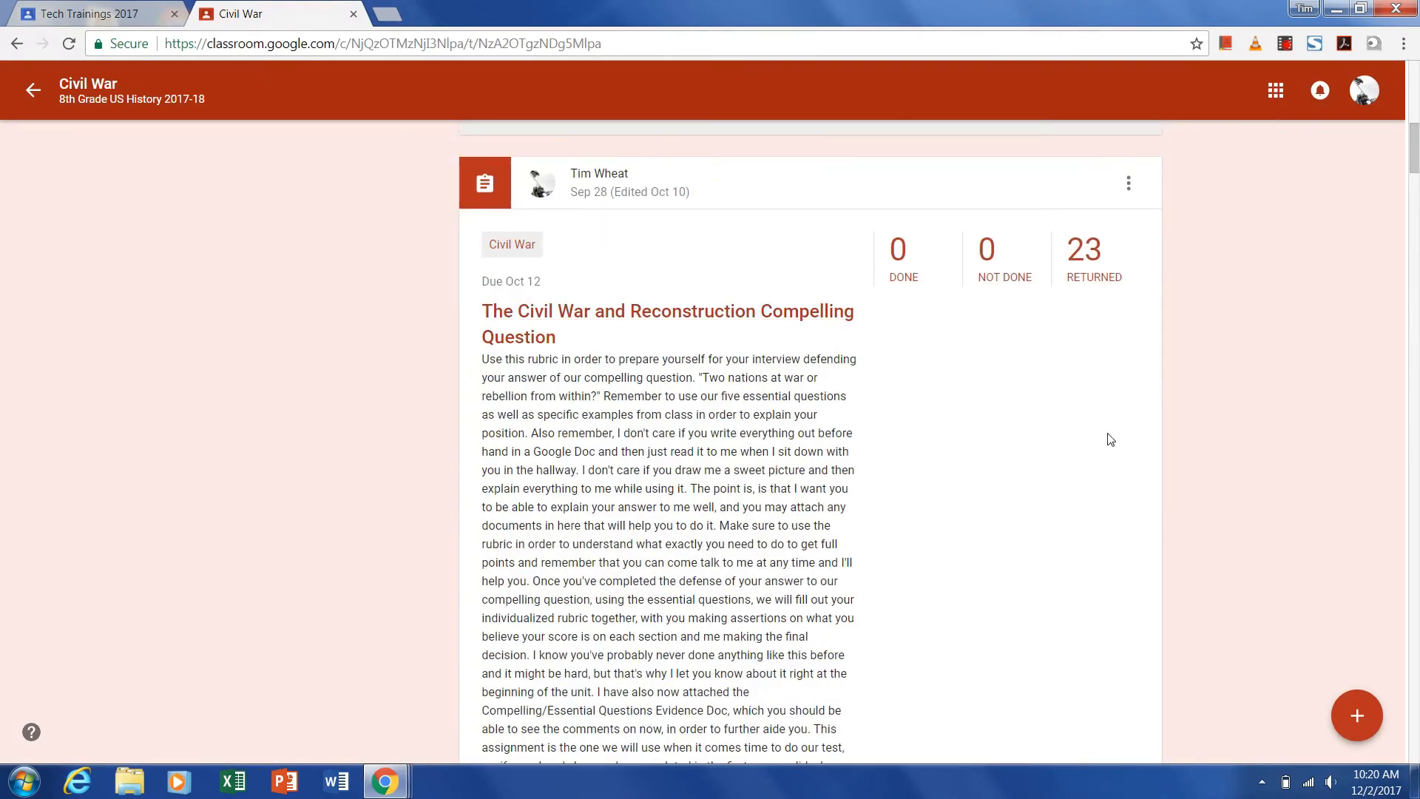
{"action": "scroll", "coordinate": [1103, 362], "scroll_direction": "down", "scroll_amount": 6}
{"action": "scroll", "coordinate": [1231, 328], "scroll_direction": "down", "scroll_amount": 6}
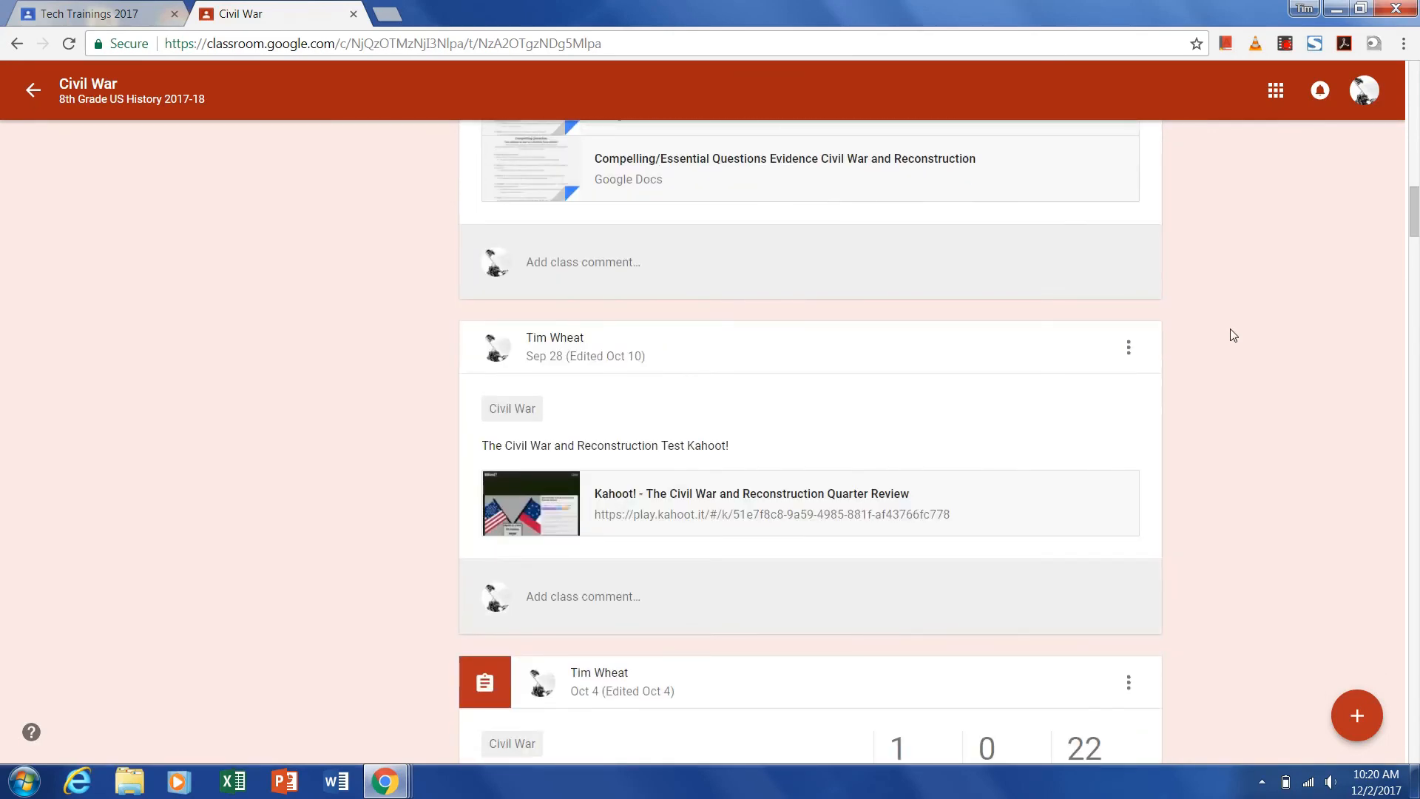
{"action": "scroll", "coordinate": [1249, 310], "scroll_direction": "up", "scroll_amount": 2}
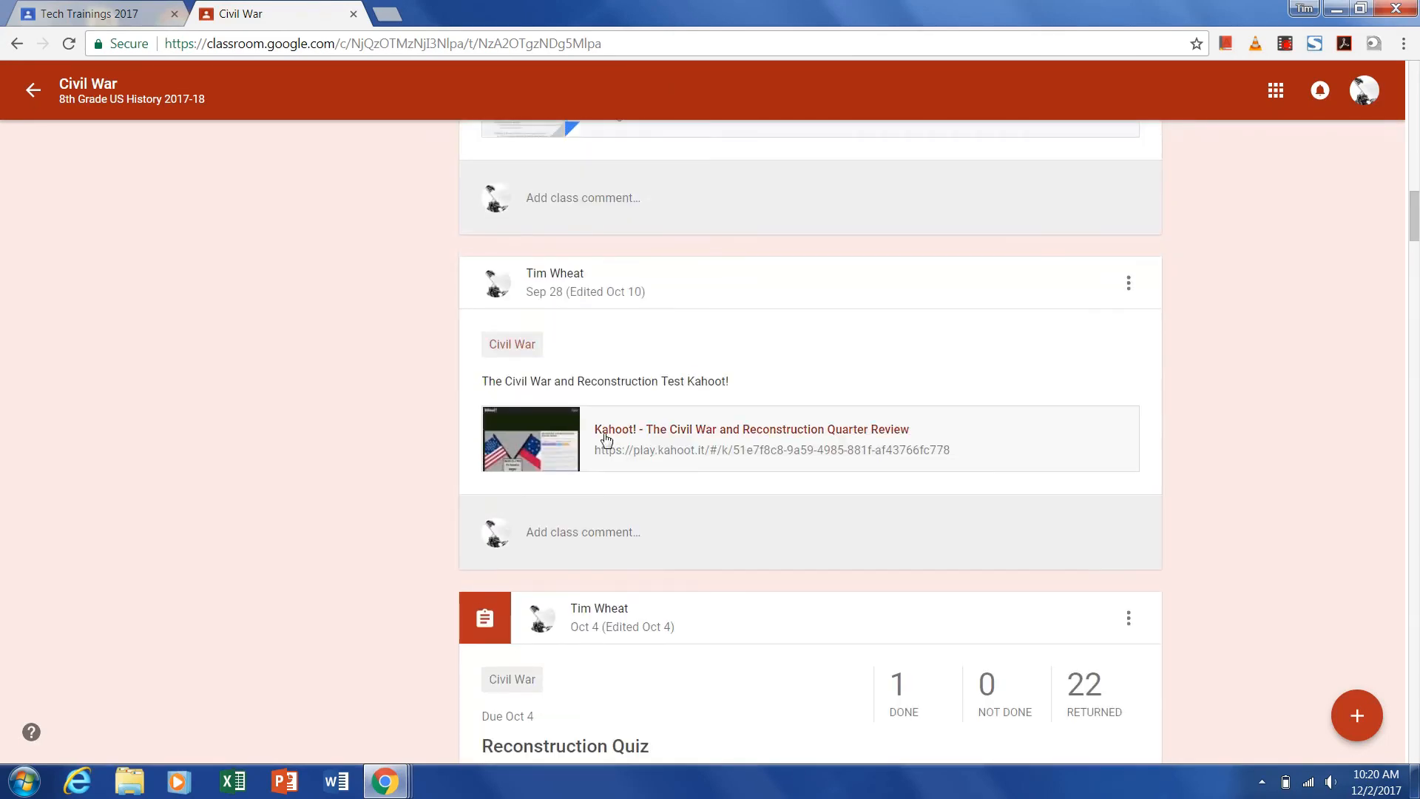
{"action": "scroll", "coordinate": [1277, 349], "scroll_direction": "down", "scroll_amount": 3}
{"action": "scroll", "coordinate": [1278, 352], "scroll_direction": "down", "scroll_amount": 7}
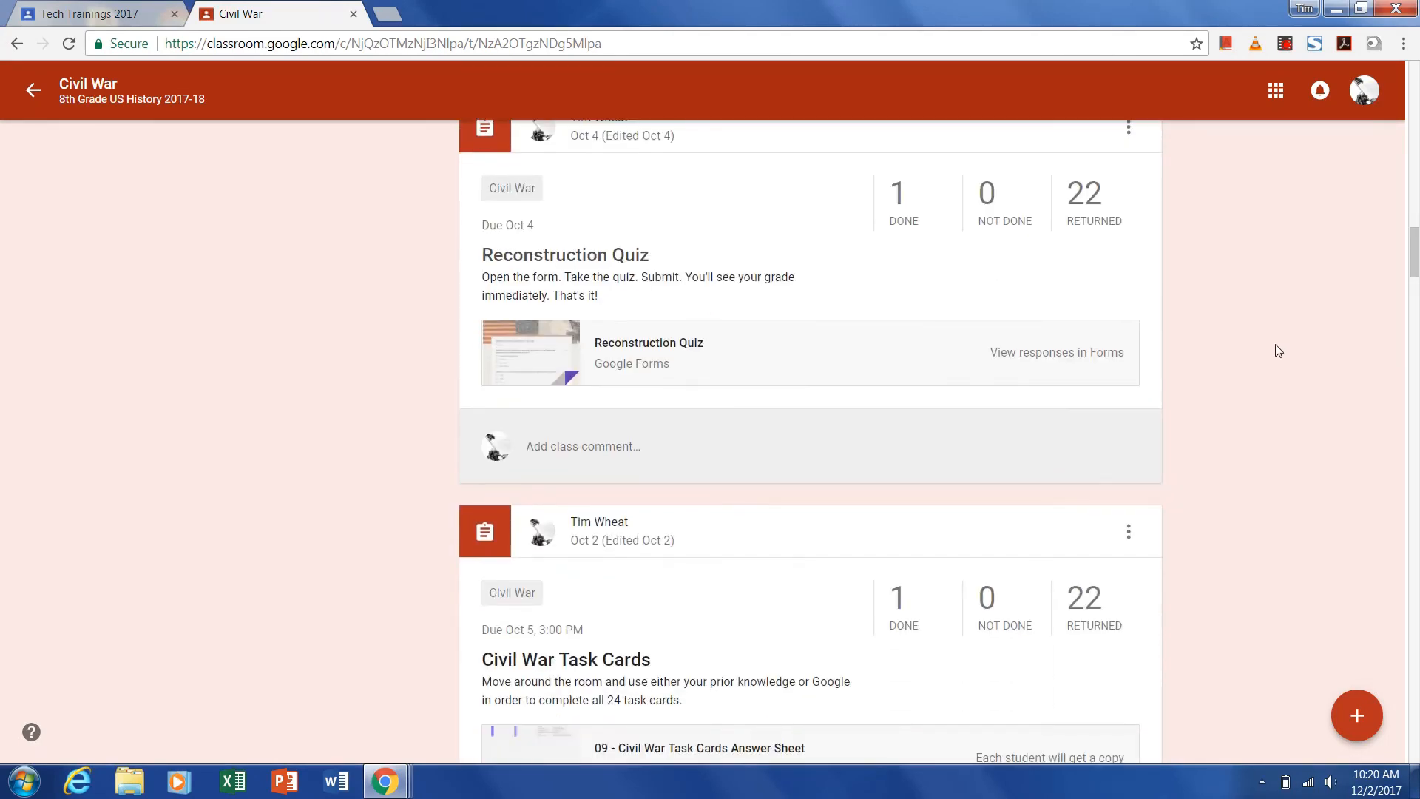
{"action": "scroll", "coordinate": [1280, 351], "scroll_direction": "up", "scroll_amount": 1}
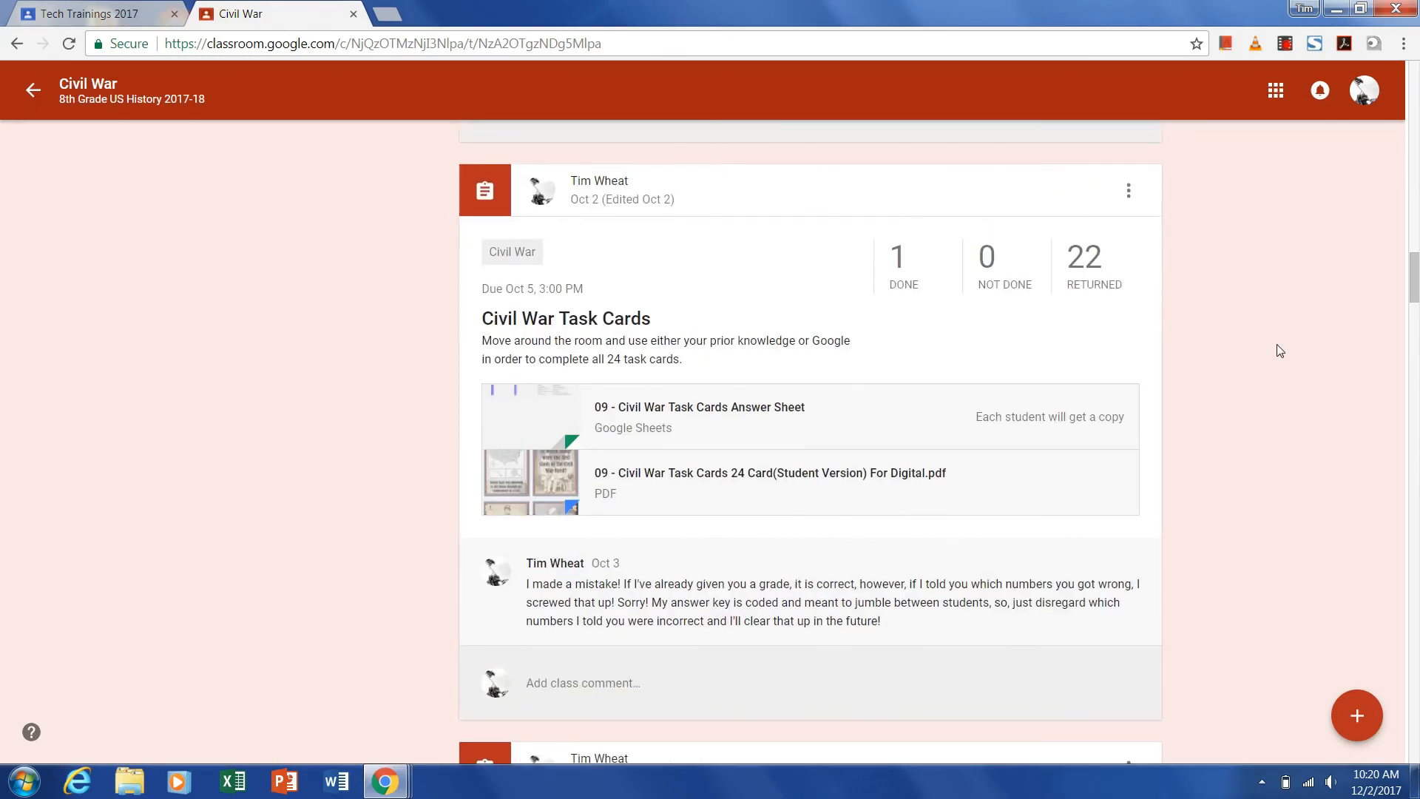
{"action": "scroll", "coordinate": [1264, 392], "scroll_direction": "up", "scroll_amount": 15}
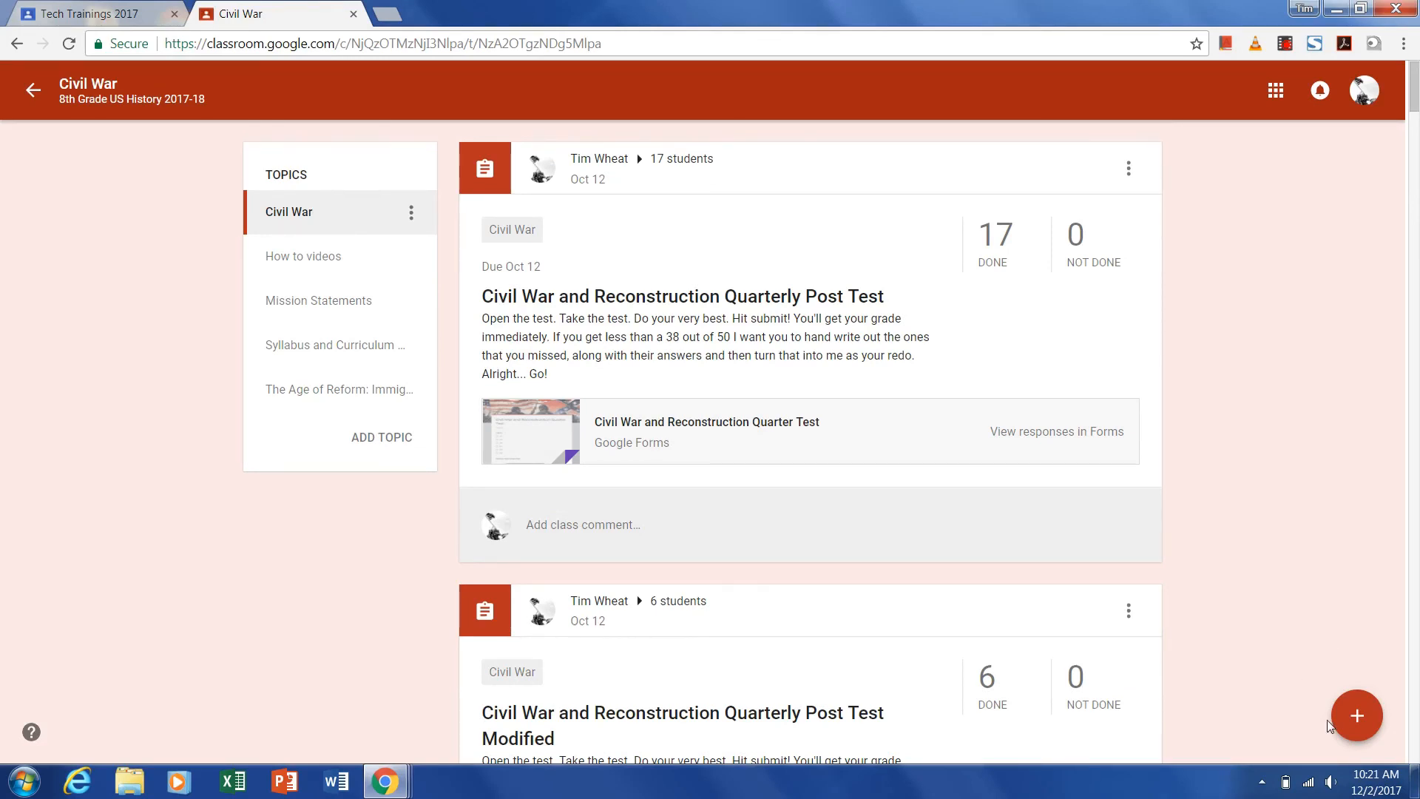
Step: Reuse the "Kahoot for our test!" post from 8th Grade US History 2017-18 A3 as an announcement and close it without posting
{"action": "mouse_move", "coordinate": [1359, 722]}
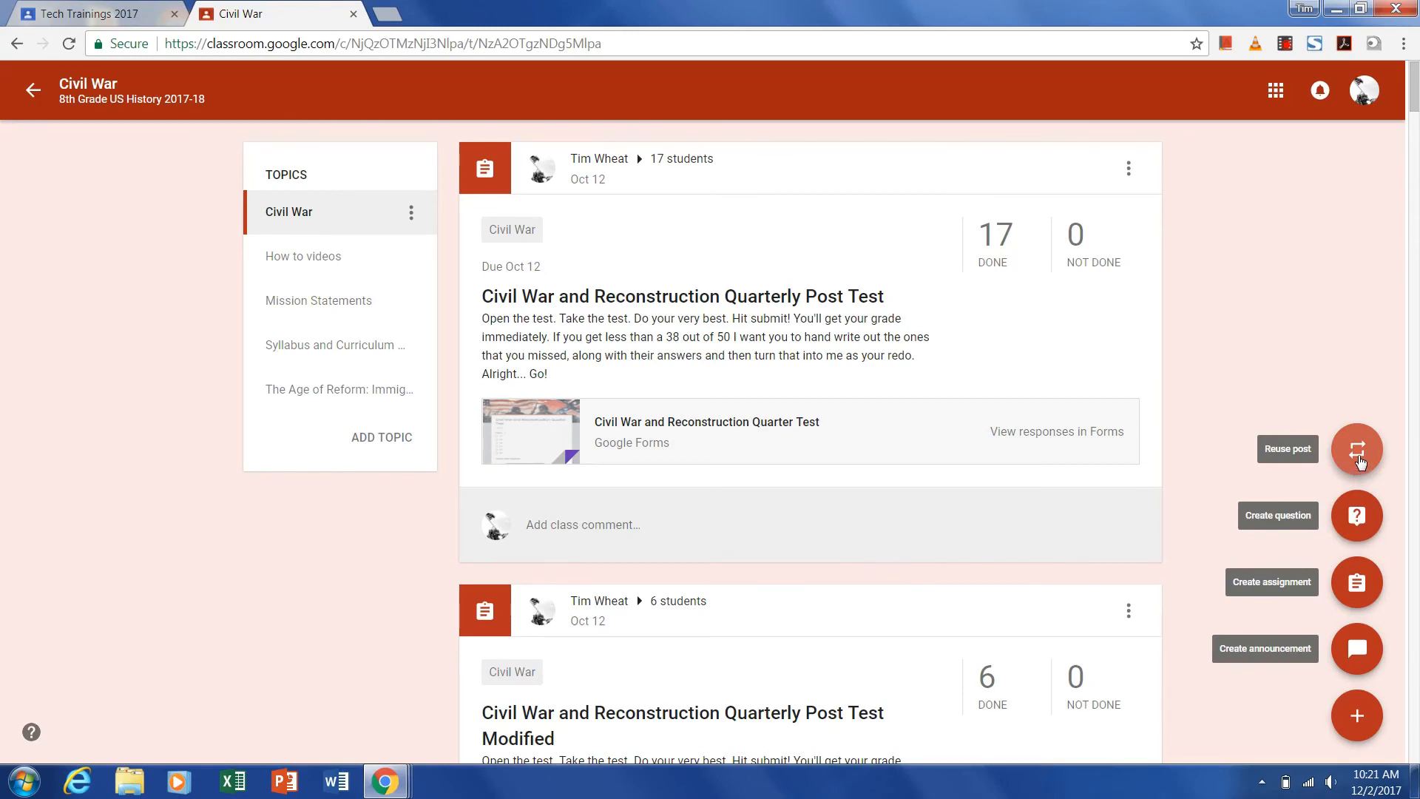
{"action": "left_click", "coordinate": [1358, 453]}
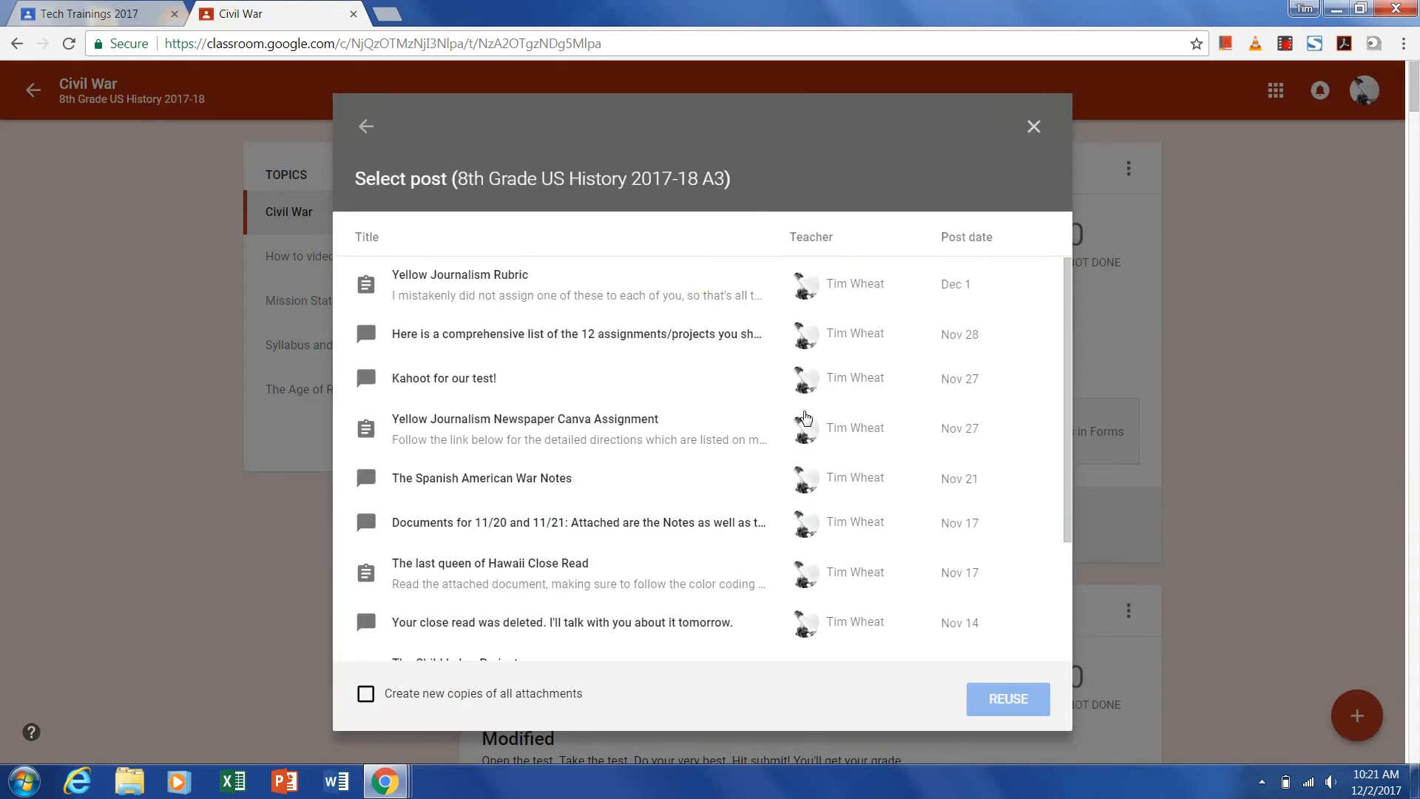
{"action": "scroll", "coordinate": [636, 330], "scroll_direction": "down", "scroll_amount": 10}
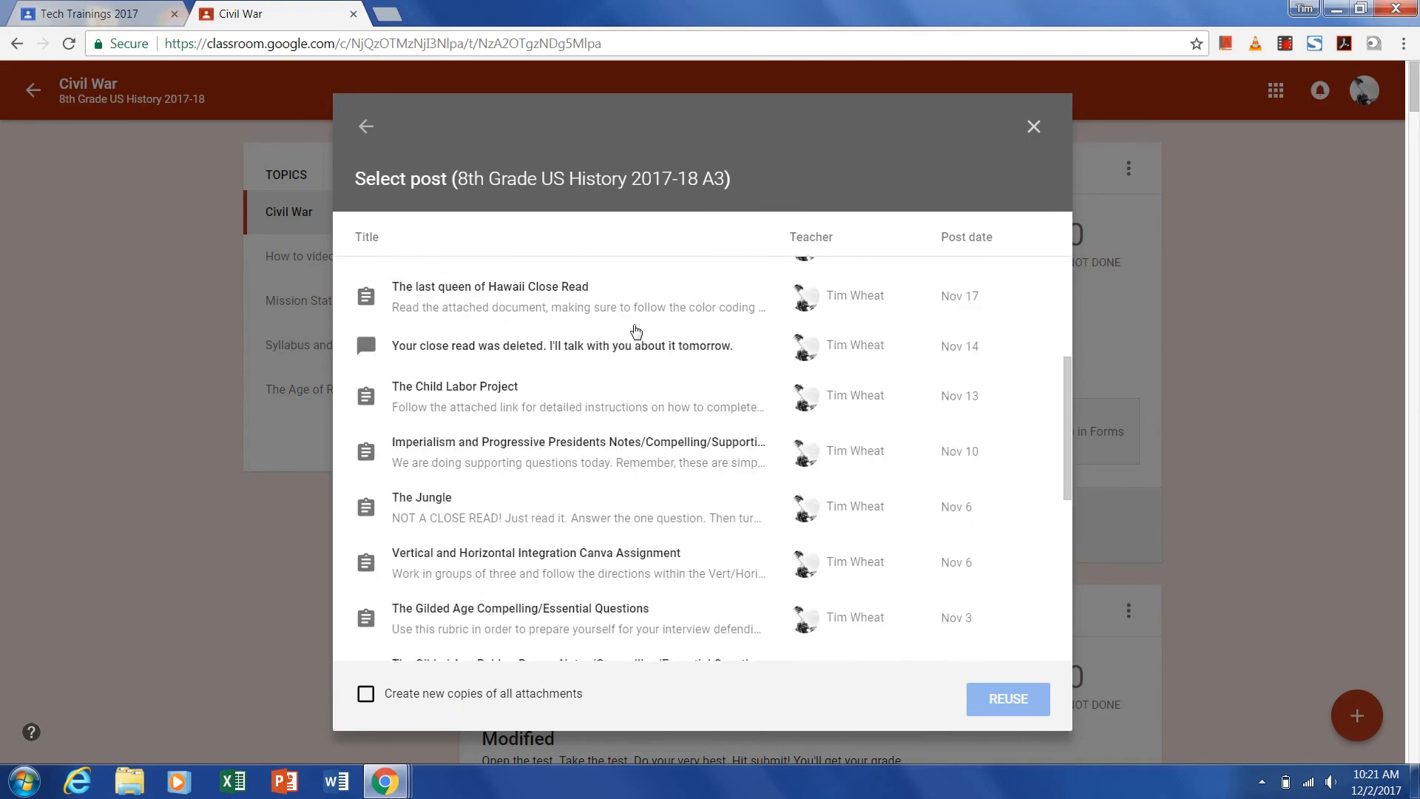
{"action": "scroll", "coordinate": [636, 329], "scroll_direction": "up", "scroll_amount": 10}
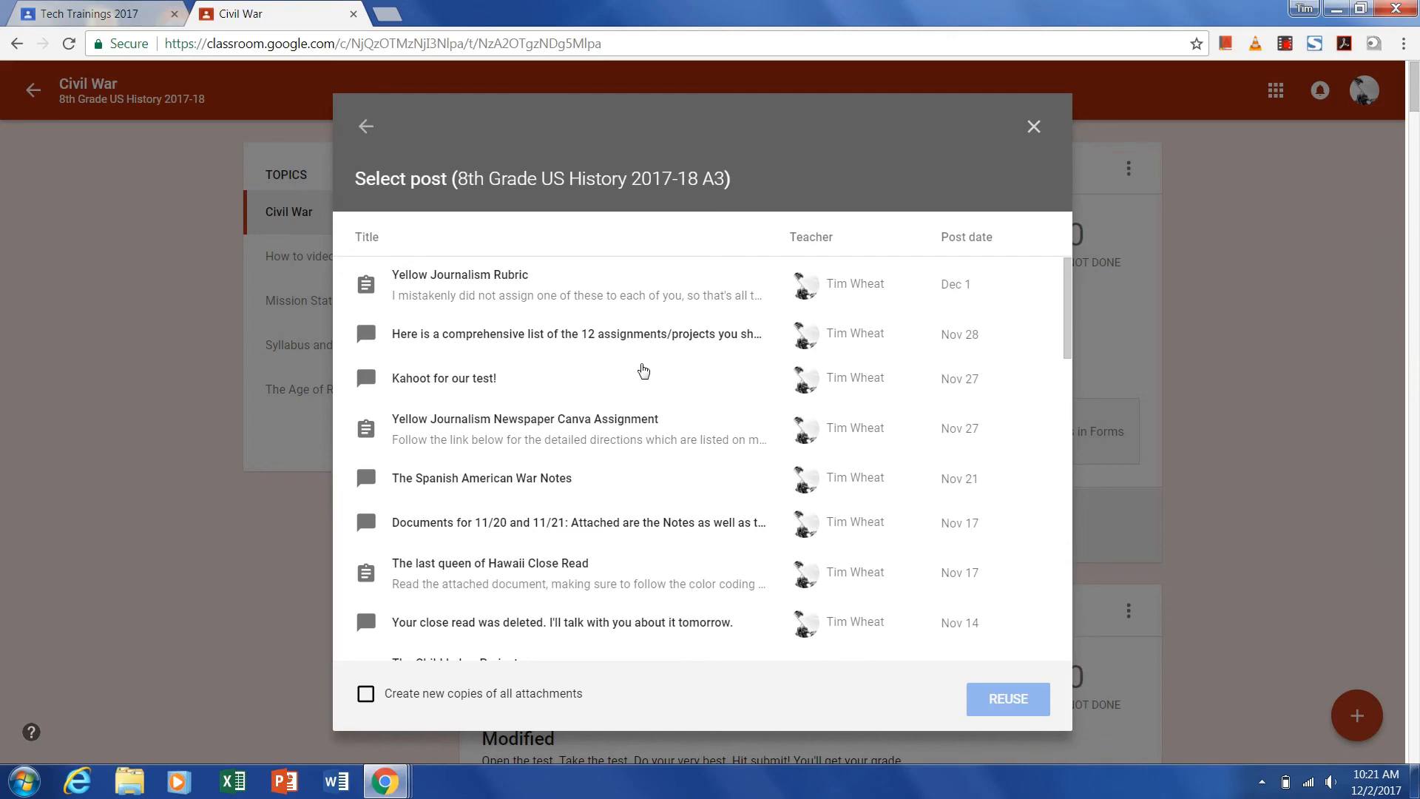
{"action": "left_click", "coordinate": [480, 382]}
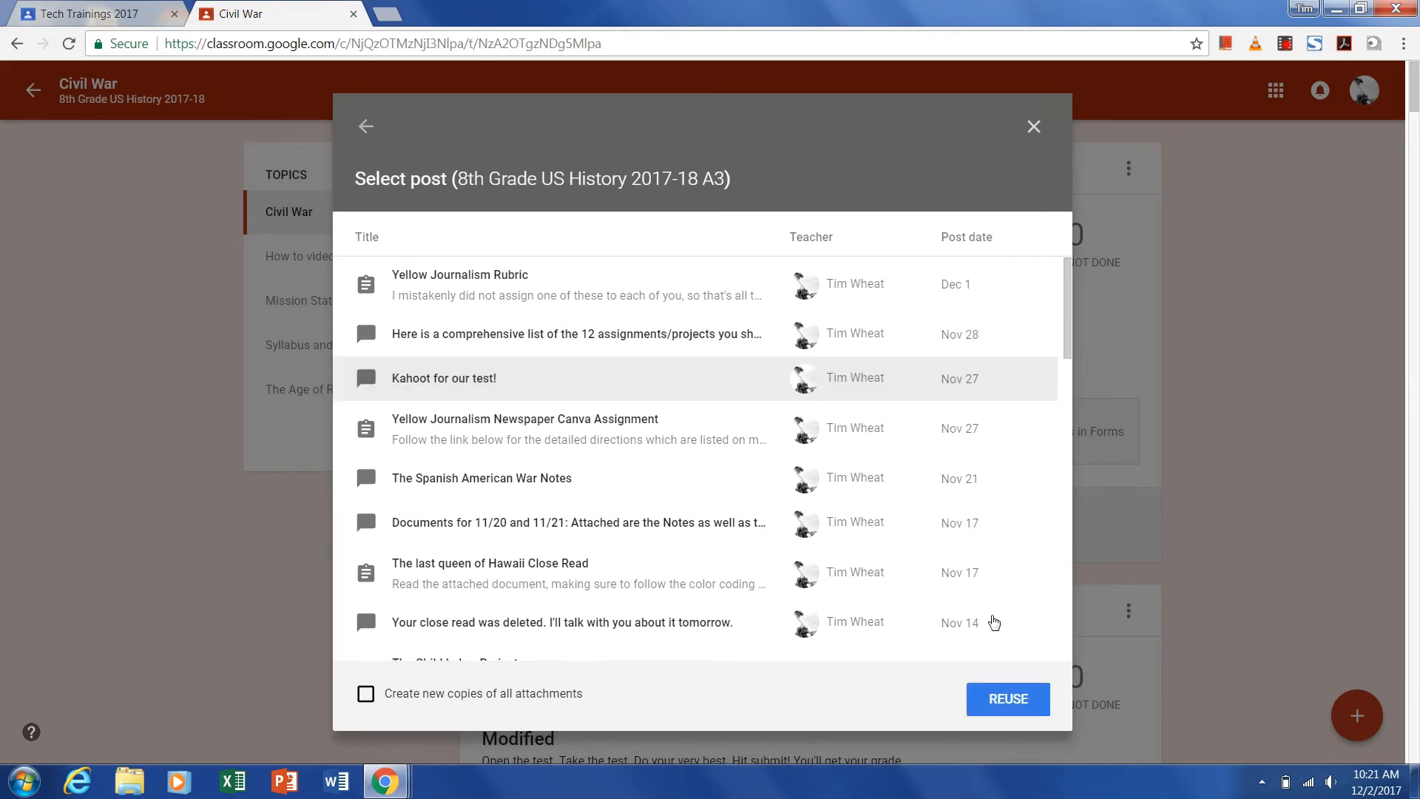
{"action": "left_click", "coordinate": [1007, 699]}
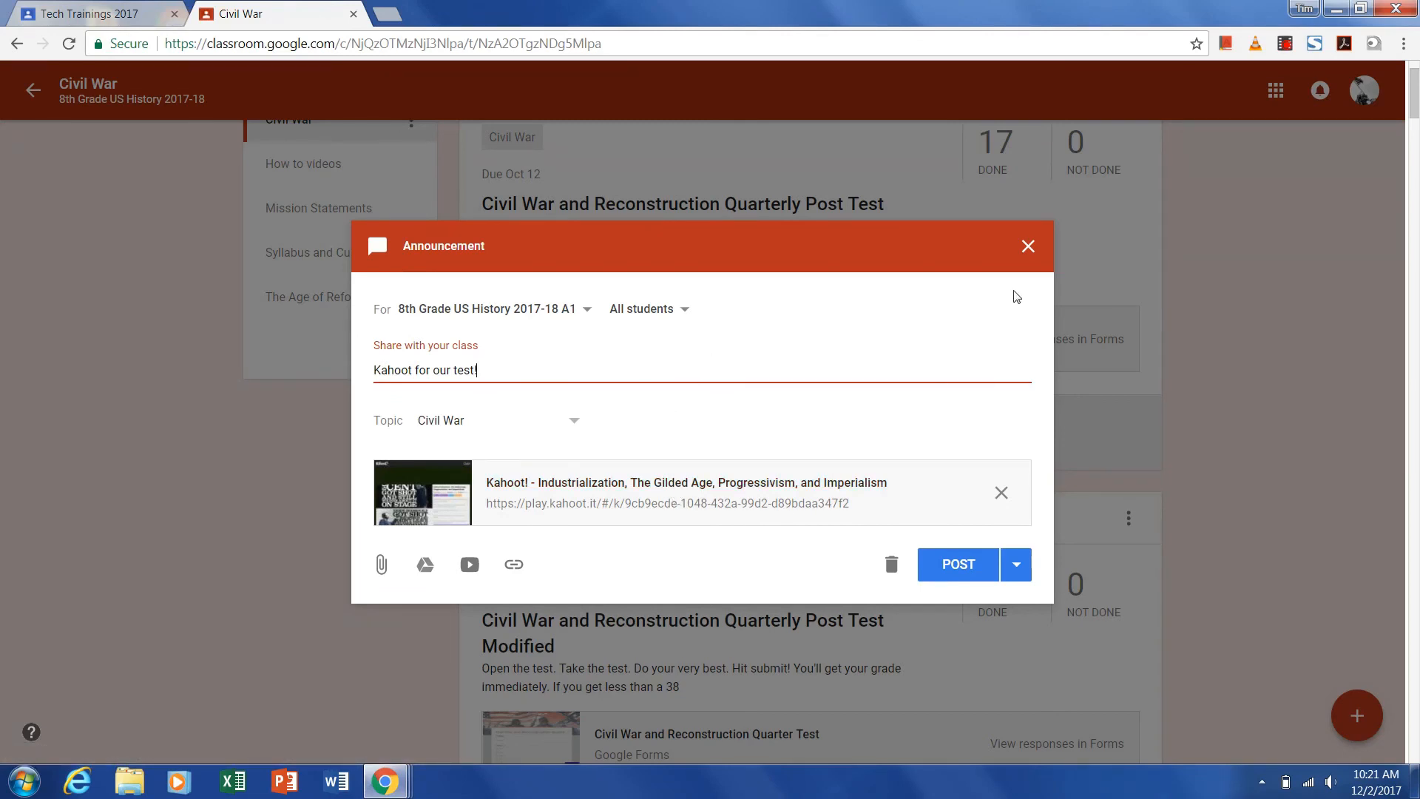
{"action": "left_click", "coordinate": [1028, 247]}
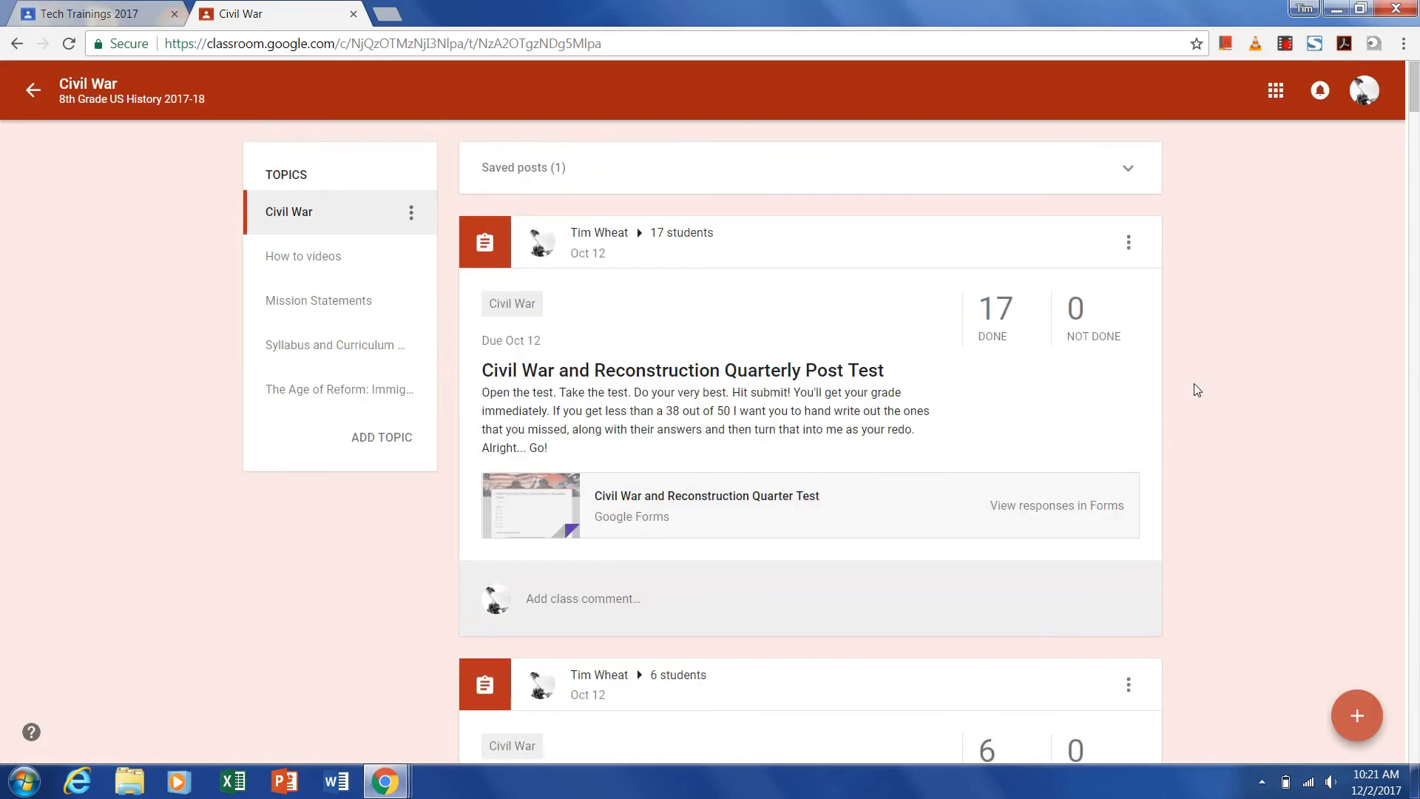
Step: Delete the "Kahoot for our test!" draft from the saved posts of the Civil War topic
{"action": "left_click", "coordinate": [942, 160]}
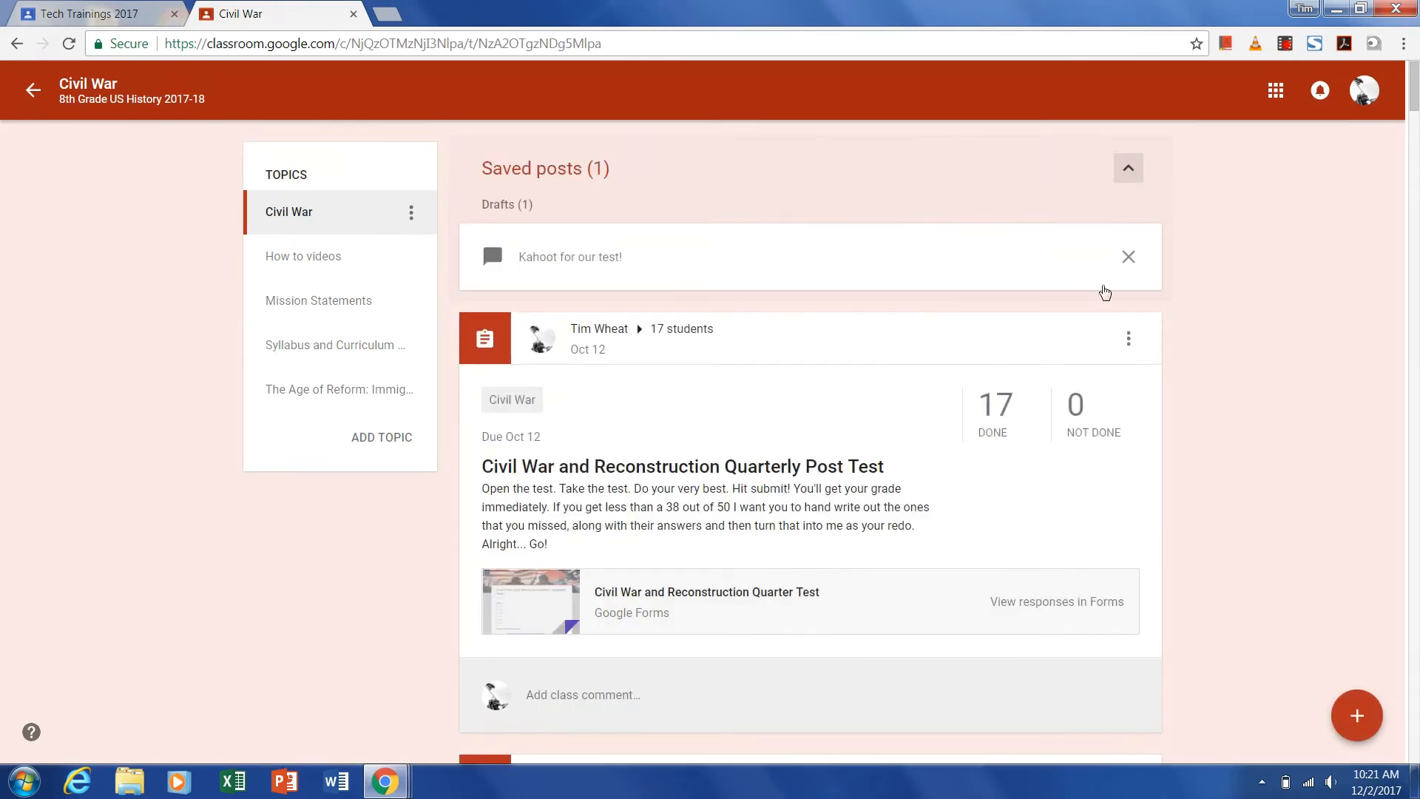
{"action": "left_click", "coordinate": [1129, 258]}
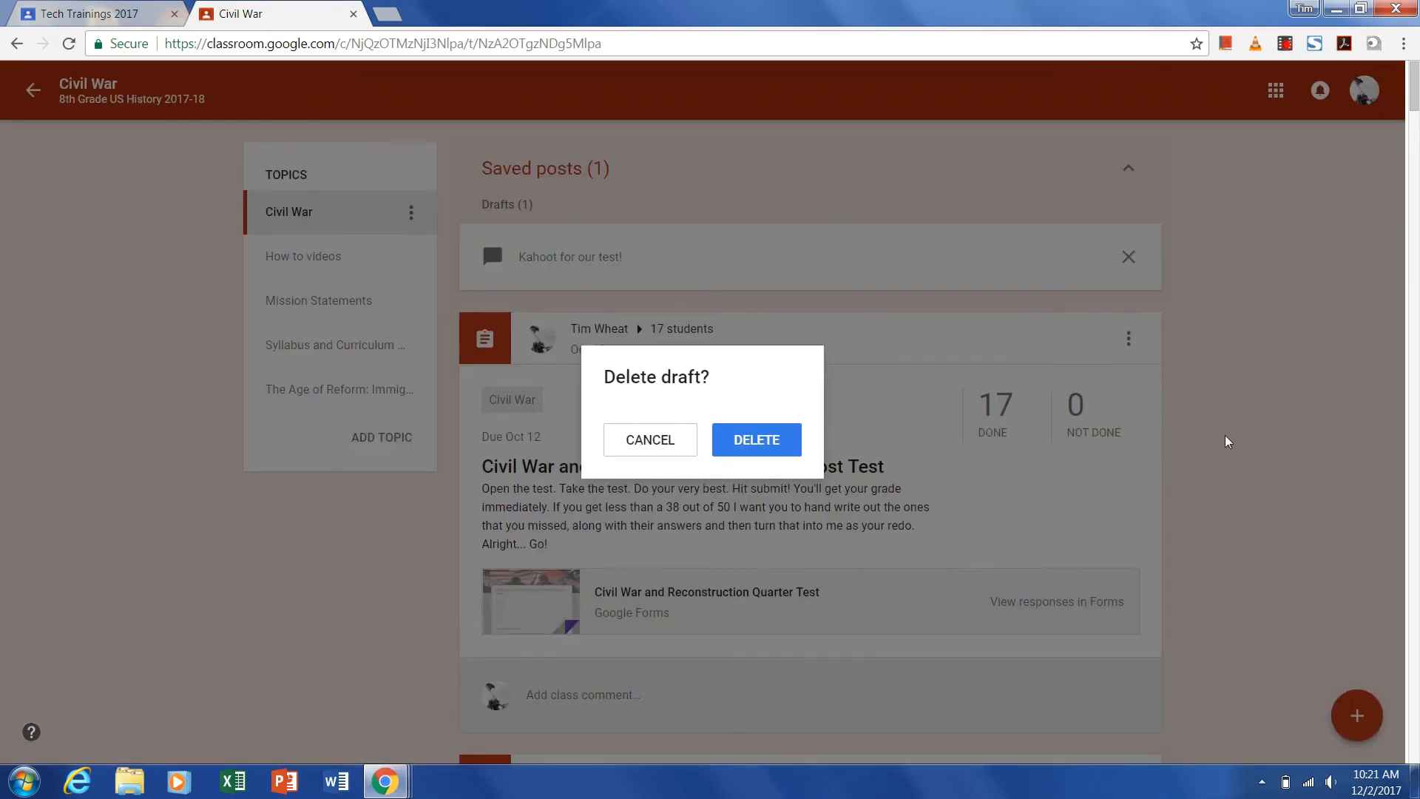
{"action": "left_click", "coordinate": [754, 447]}
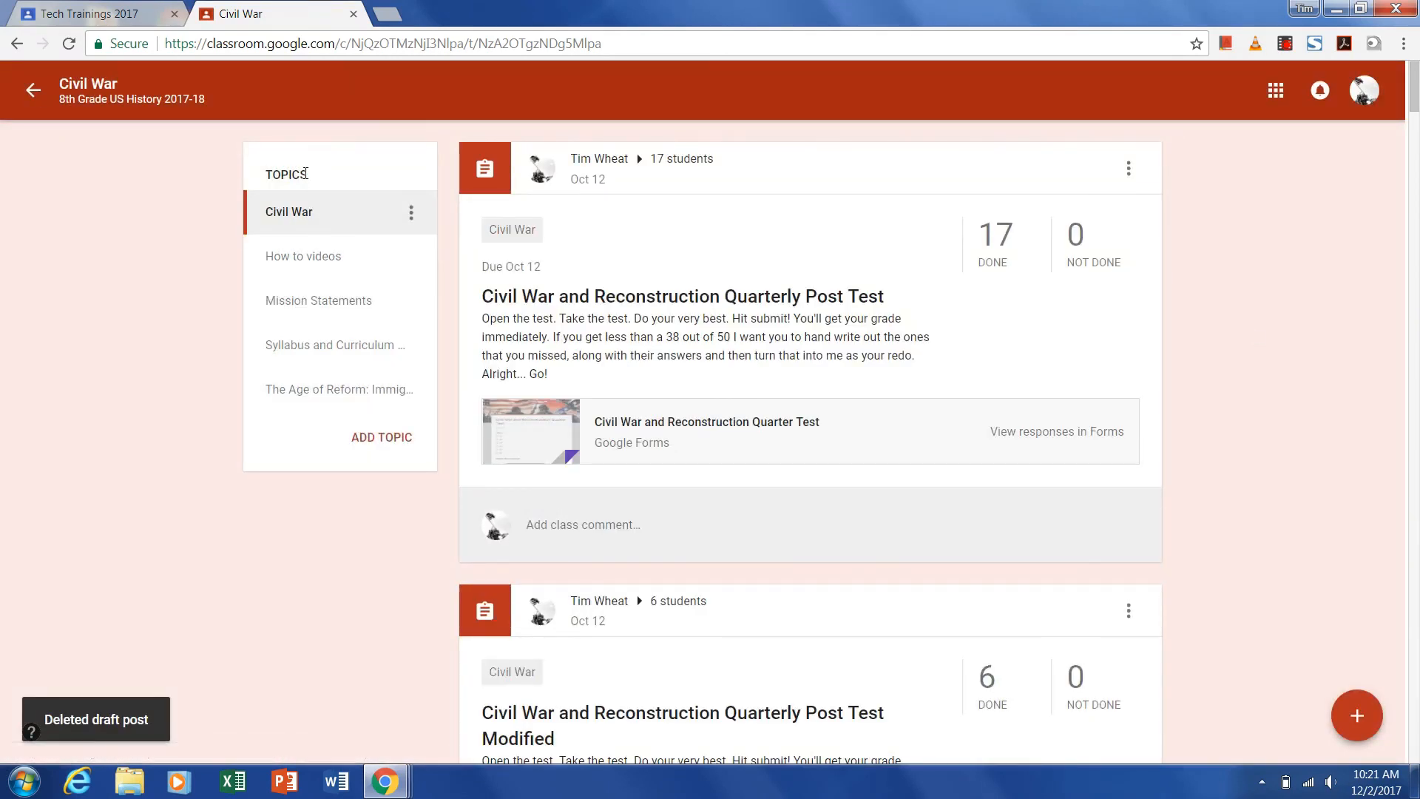
Step: Return to the class stream, view the list of available Google apps, and close the list
{"action": "scroll", "coordinate": [577, 420], "scroll_direction": "down", "scroll_amount": 1}
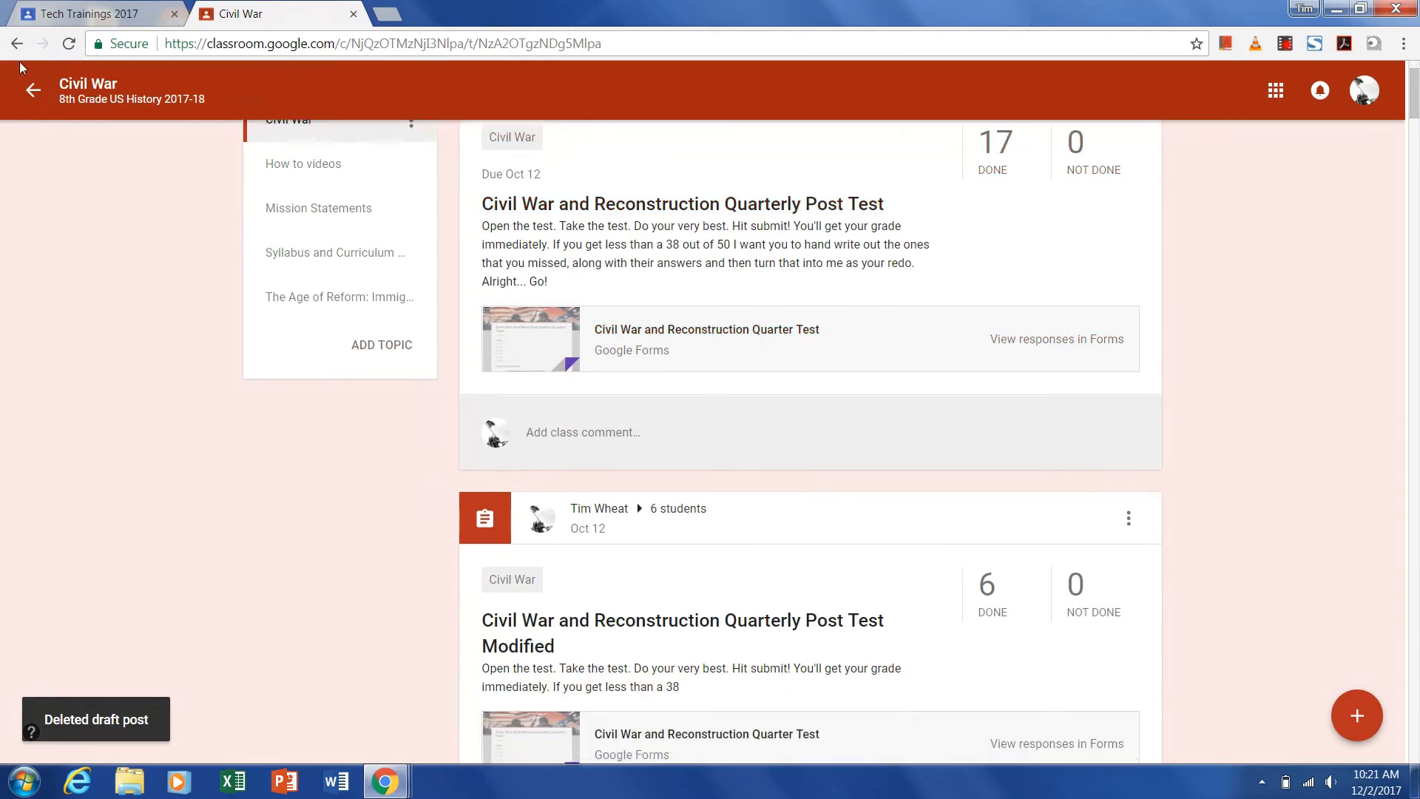
{"action": "scroll", "coordinate": [1173, 565], "scroll_direction": "up", "scroll_amount": 1}
{"action": "left_click", "coordinate": [33, 106]}
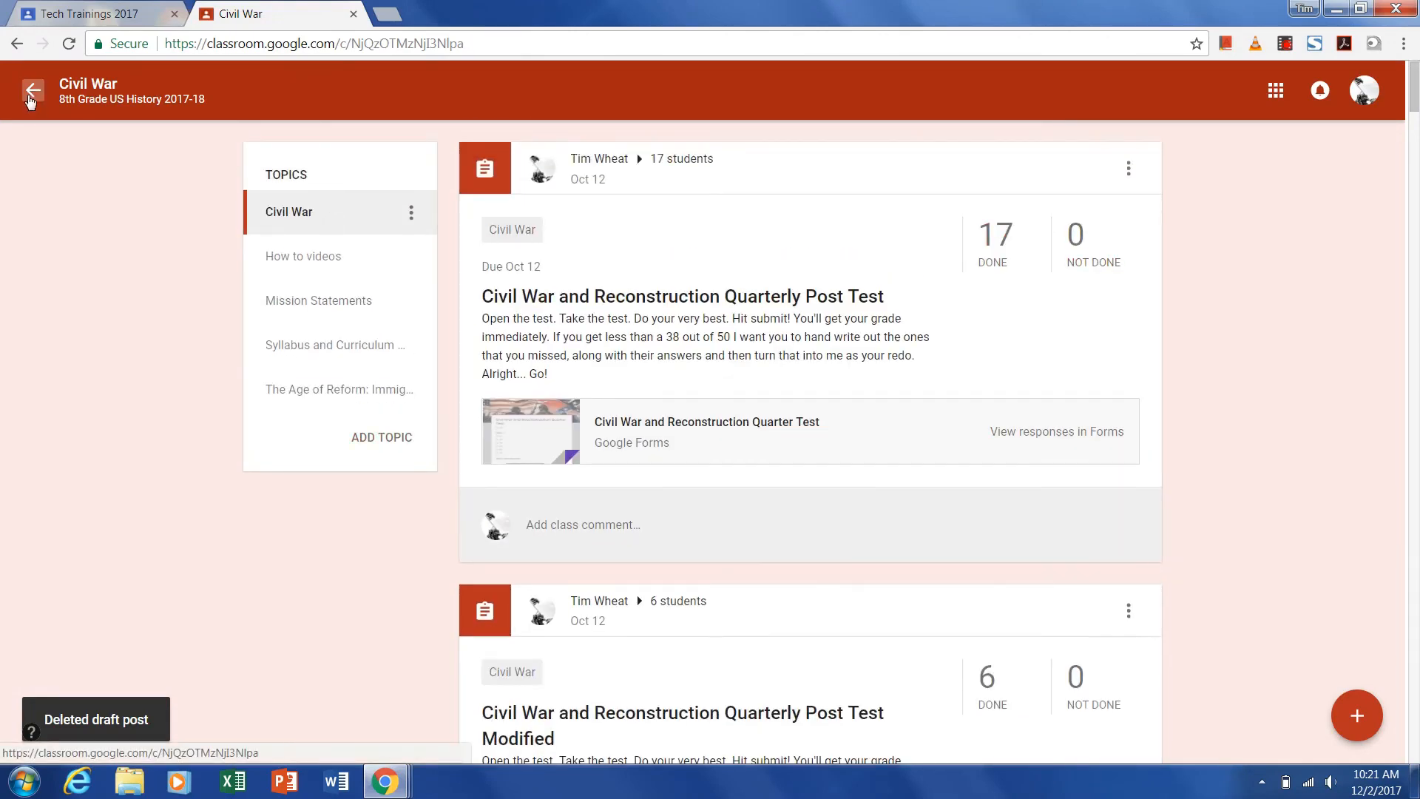
{"action": "scroll", "coordinate": [1243, 337], "scroll_direction": "up", "scroll_amount": 1}
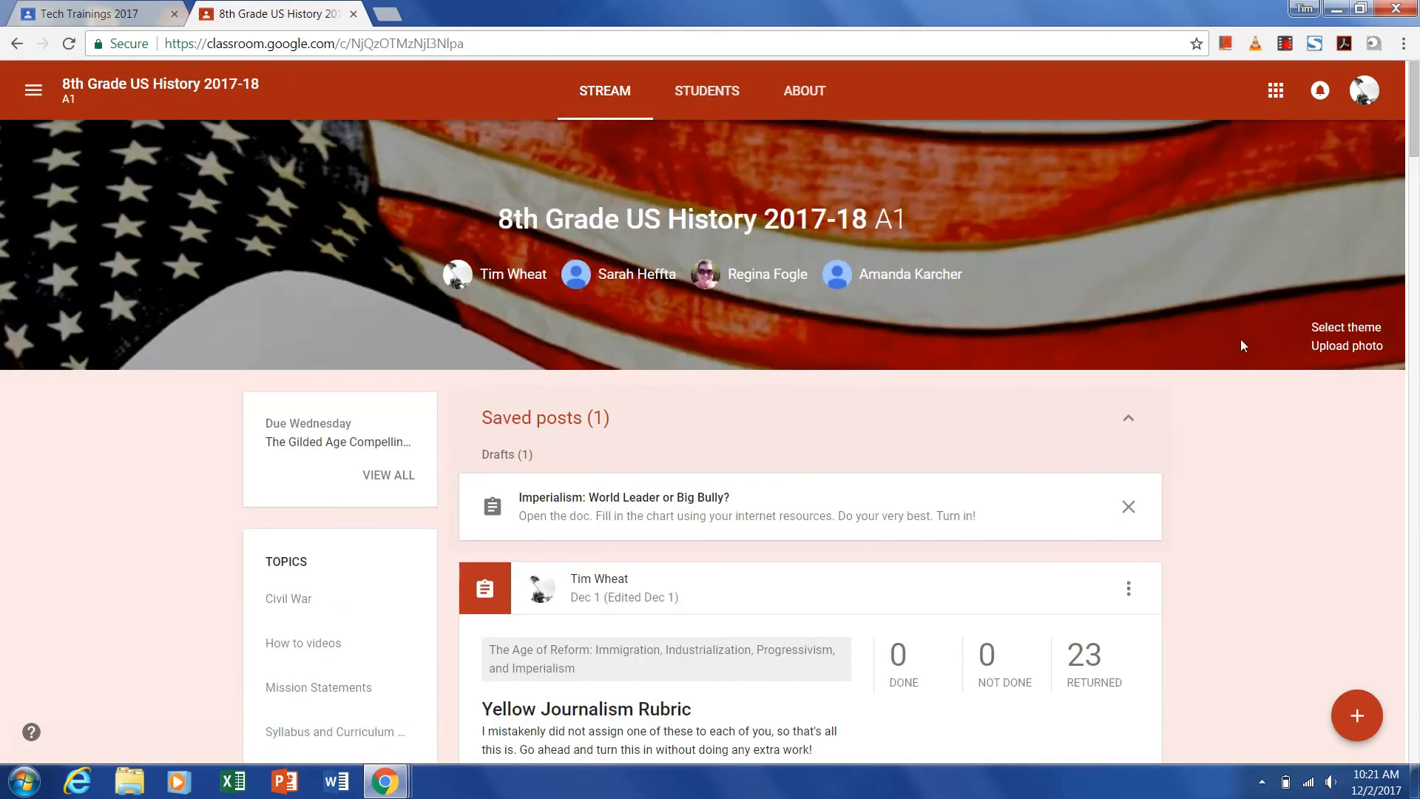
{"action": "left_click", "coordinate": [1277, 92]}
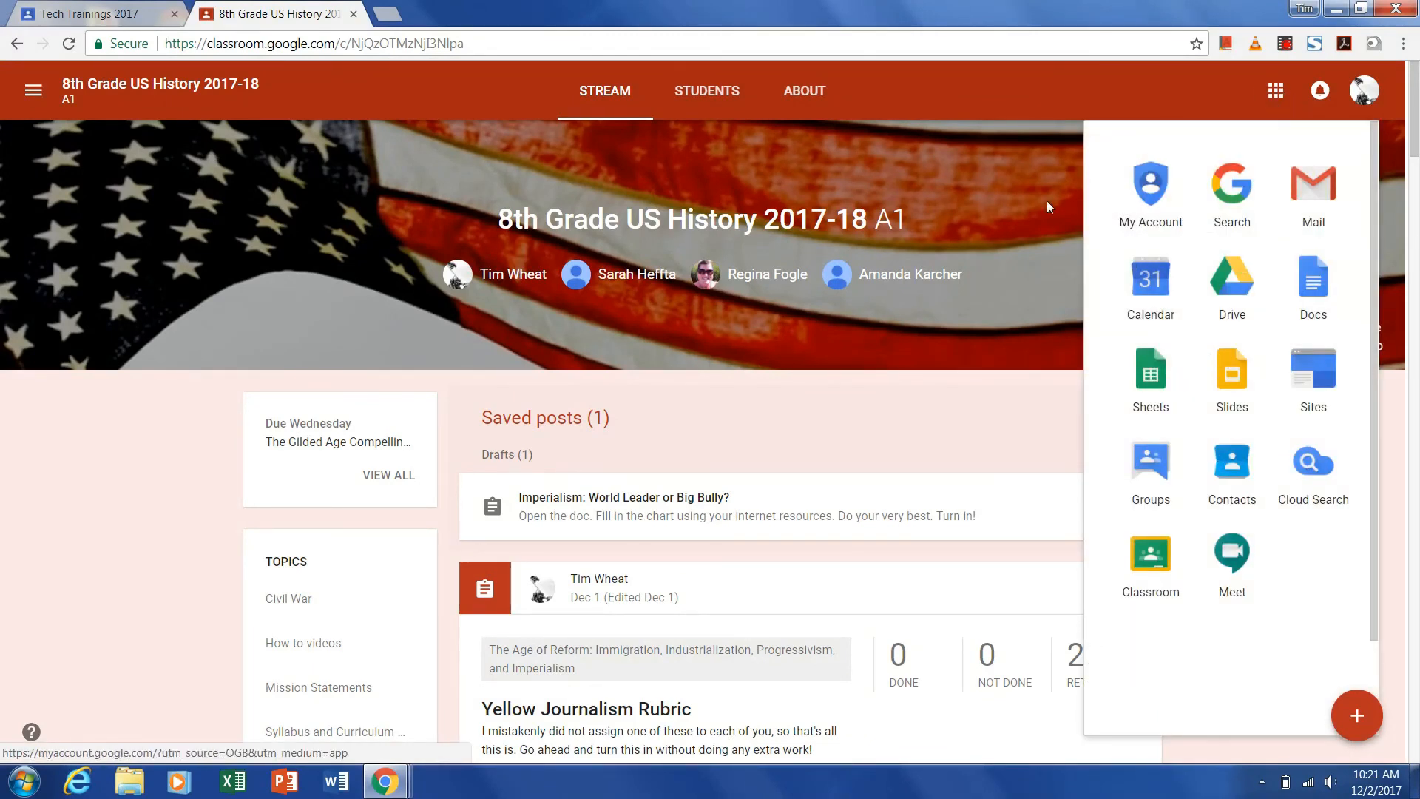
{"action": "left_click", "coordinate": [975, 169]}
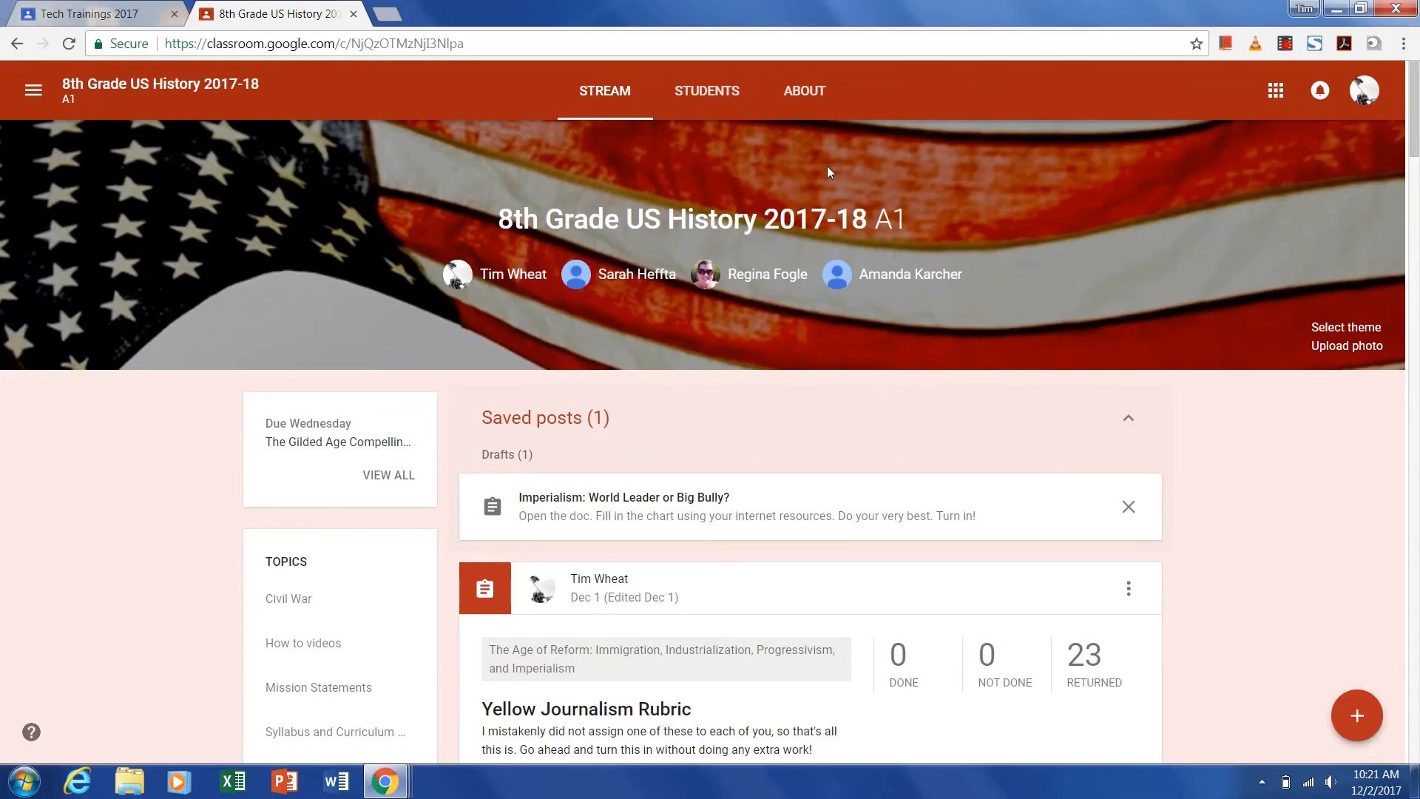
Step: Switch to the Tech Trainings 2017 class and close the student selection list in the "Welcome to the class!" announcement
{"action": "left_click", "coordinate": [95, 23]}
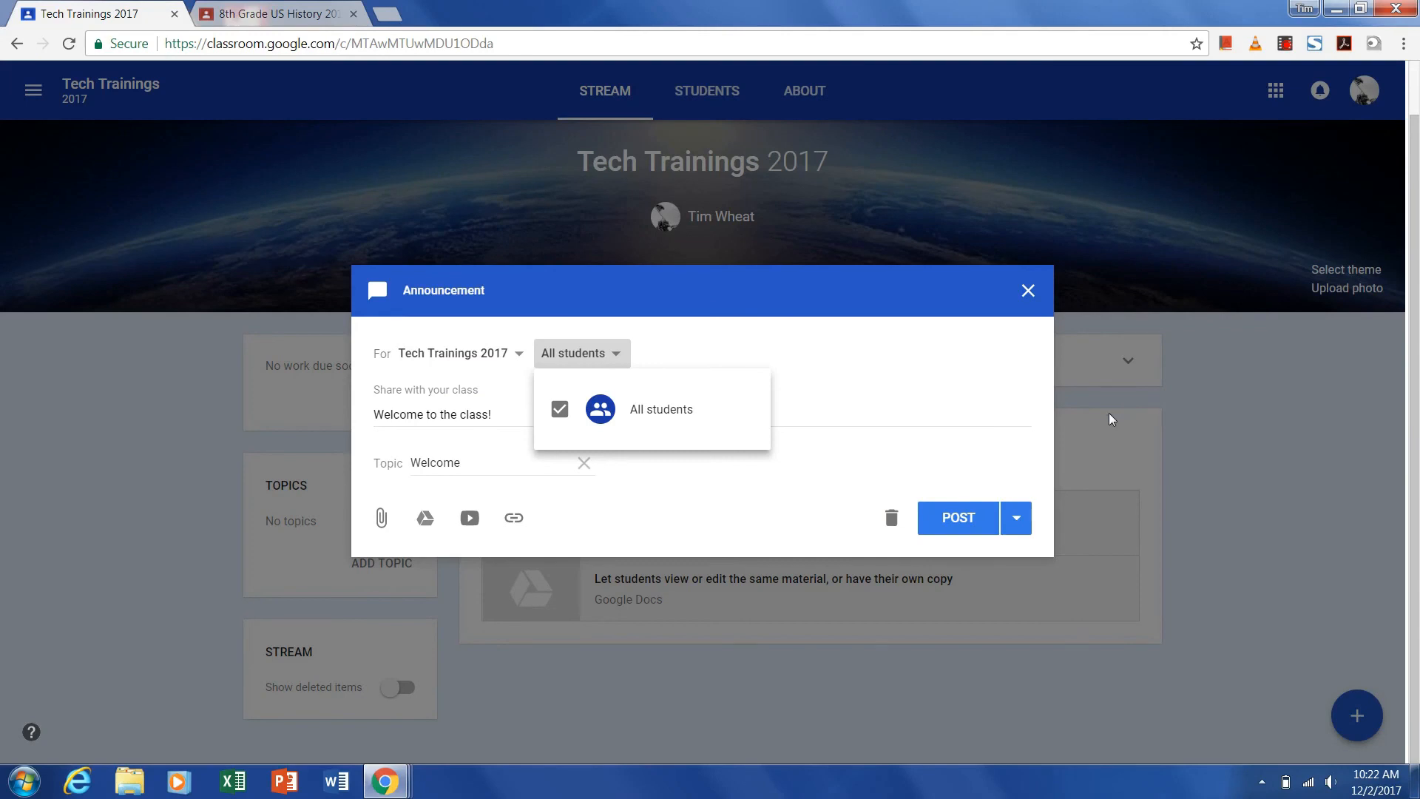
{"action": "left_click", "coordinate": [1041, 299]}
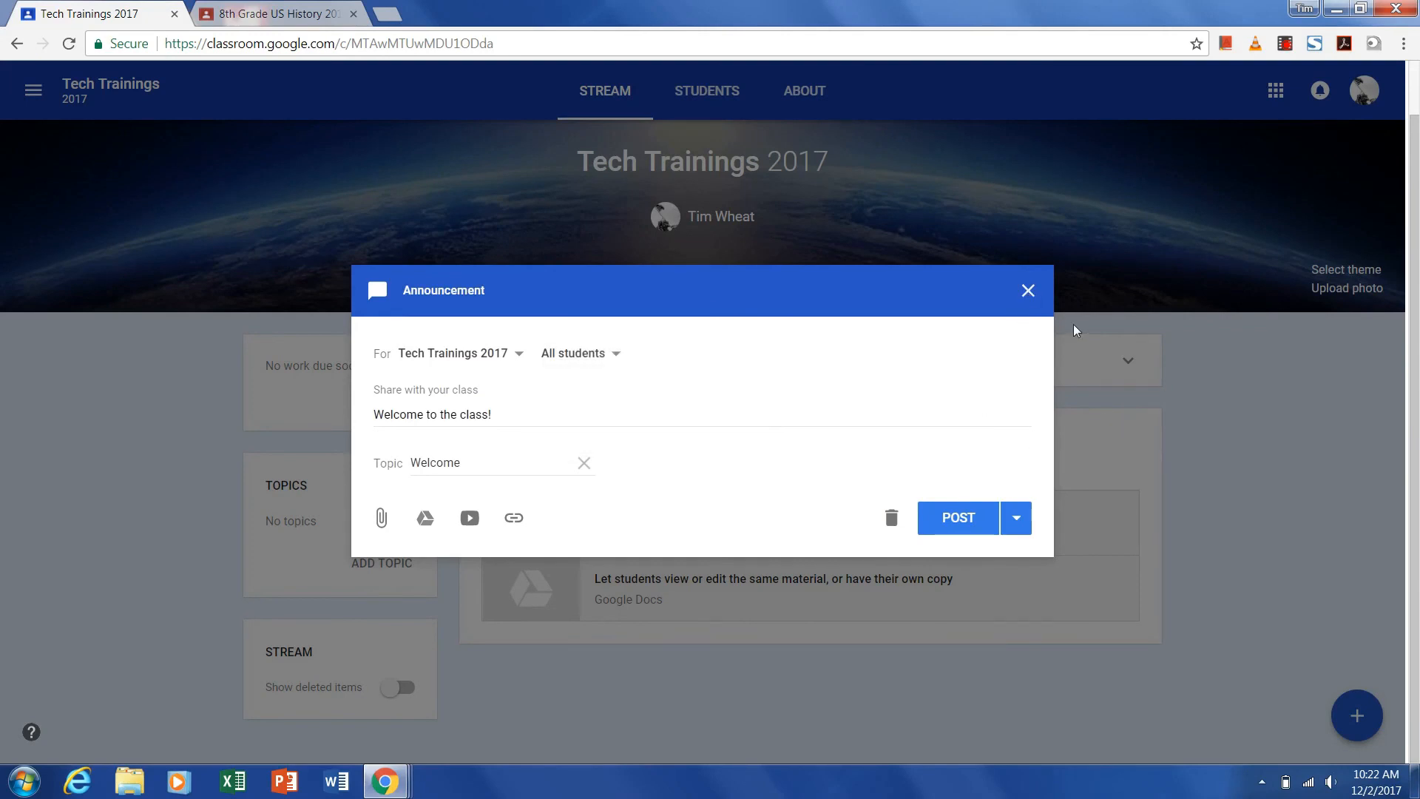